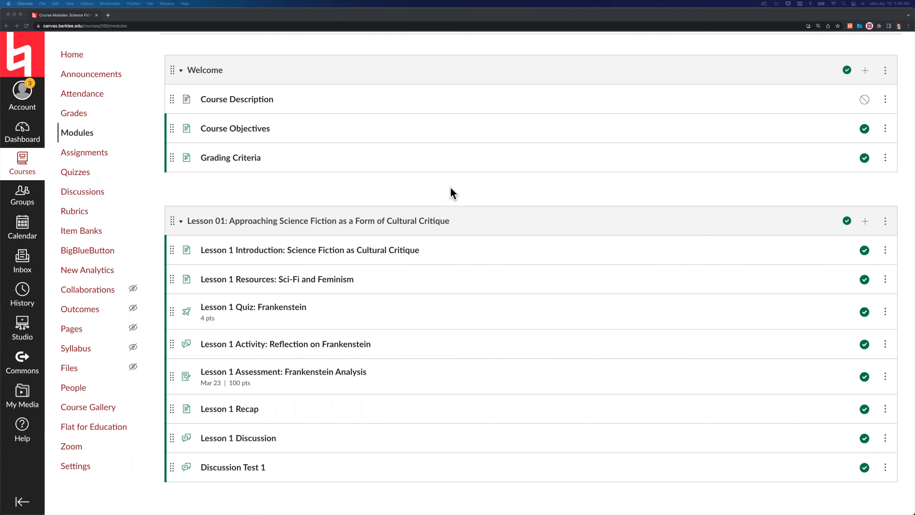
Step: Add a newly created assignment named "HW 1" to the Lesson 01 module
click(469, 180)
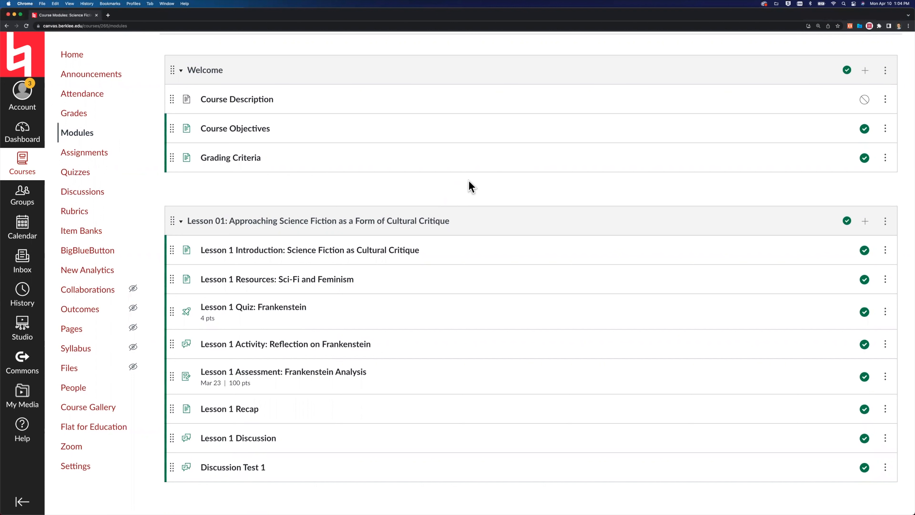
scroll(469, 180, down, 1)
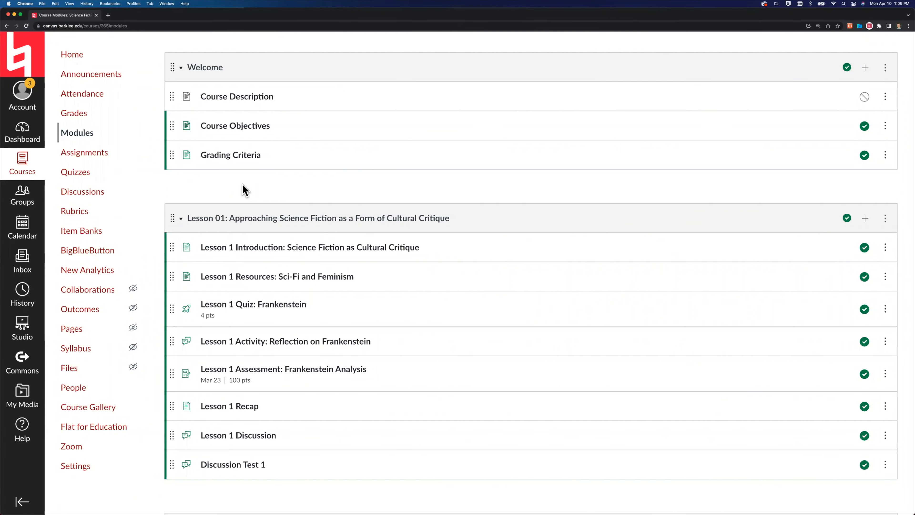
scroll(245, 190, down, 1)
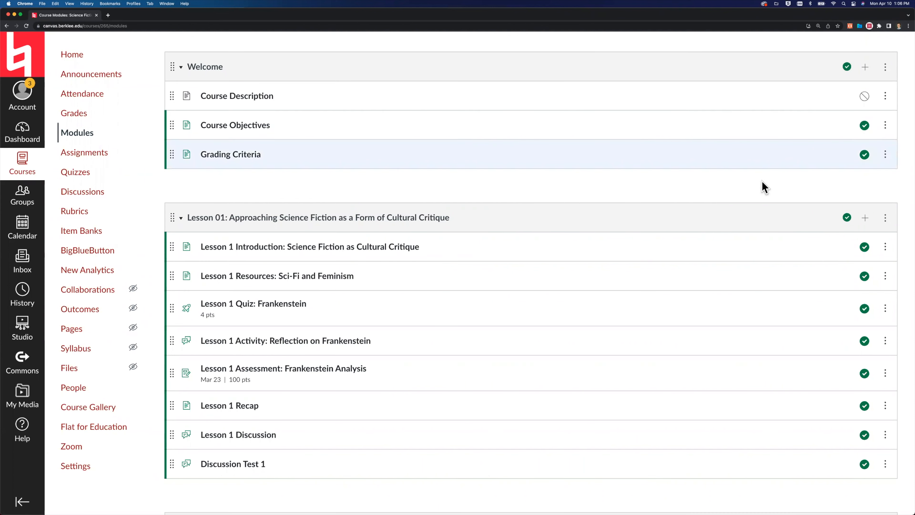
scroll(878, 196, down, 1)
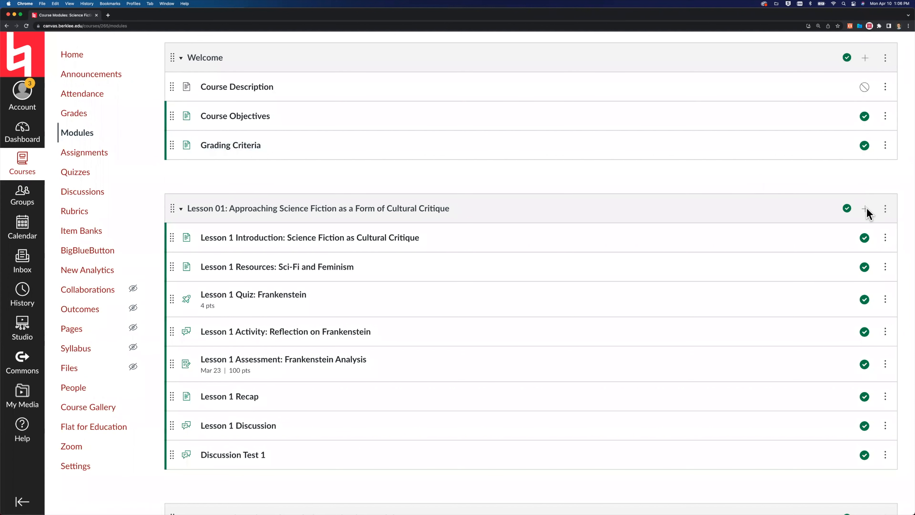
scroll(865, 197, down, 1)
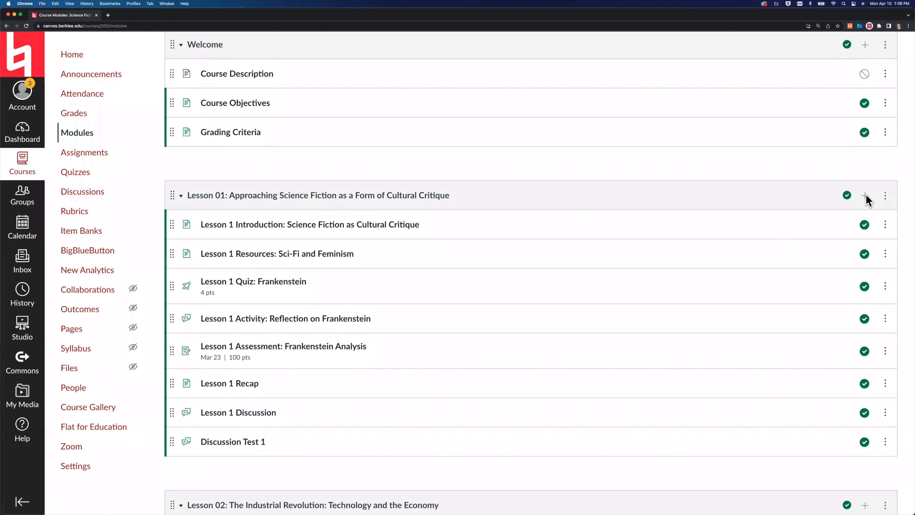
click(866, 199)
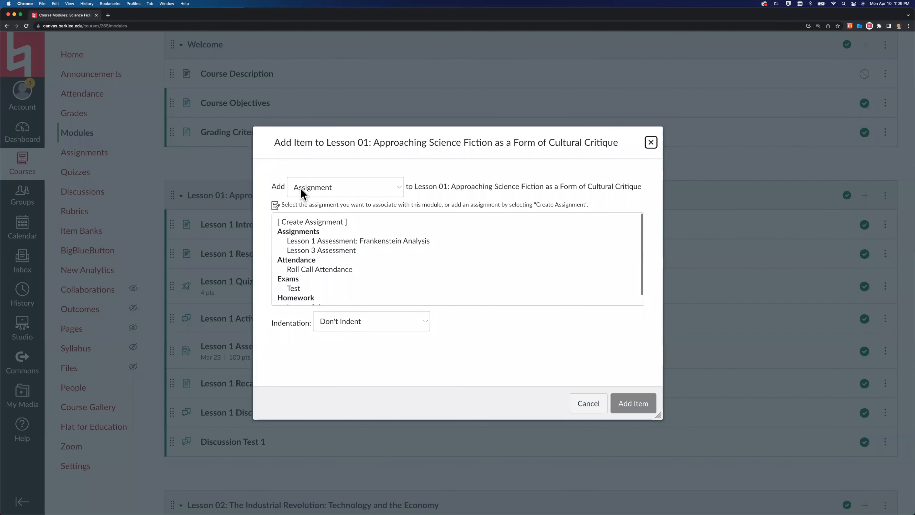
click(299, 188)
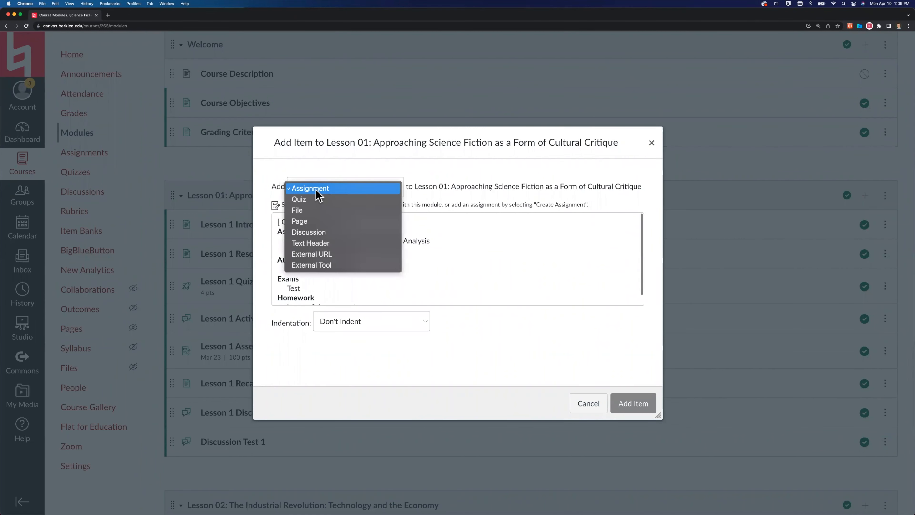
click(318, 192)
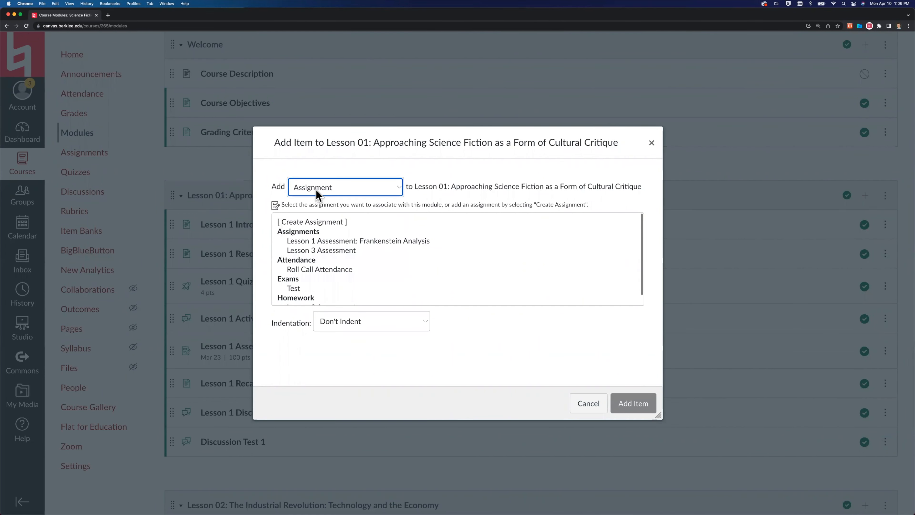
click(292, 221)
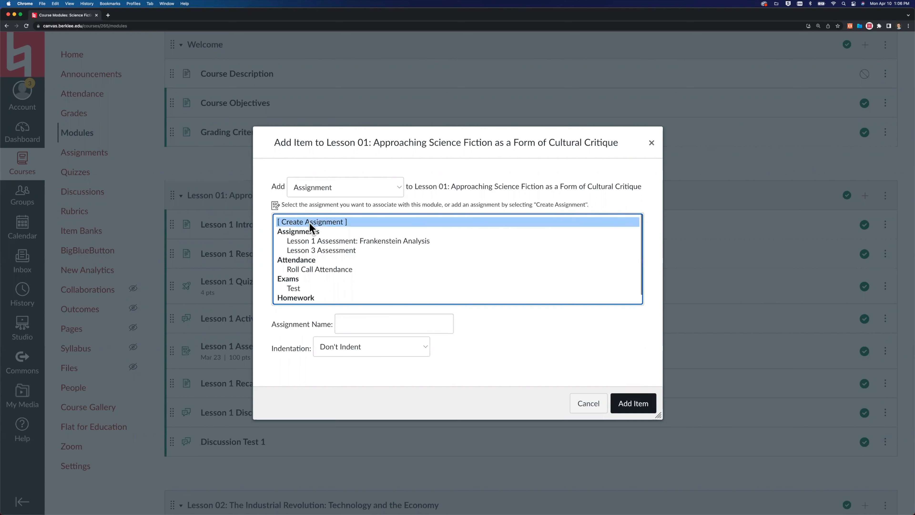
click(354, 327)
text(HW 1)
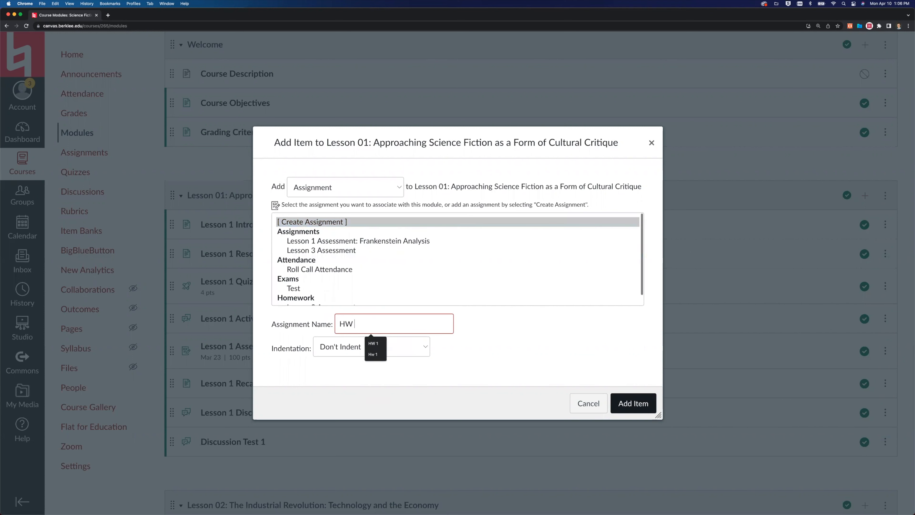
click(643, 406)
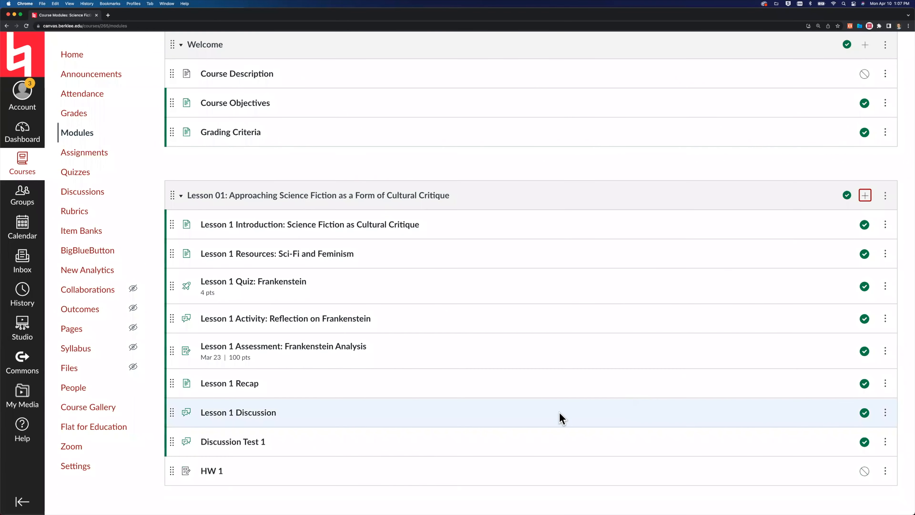
Step: Open the HW 1 assignment from the Lesson 01 module for editing
scroll(468, 407, down, 1)
scroll(288, 398, down, 1)
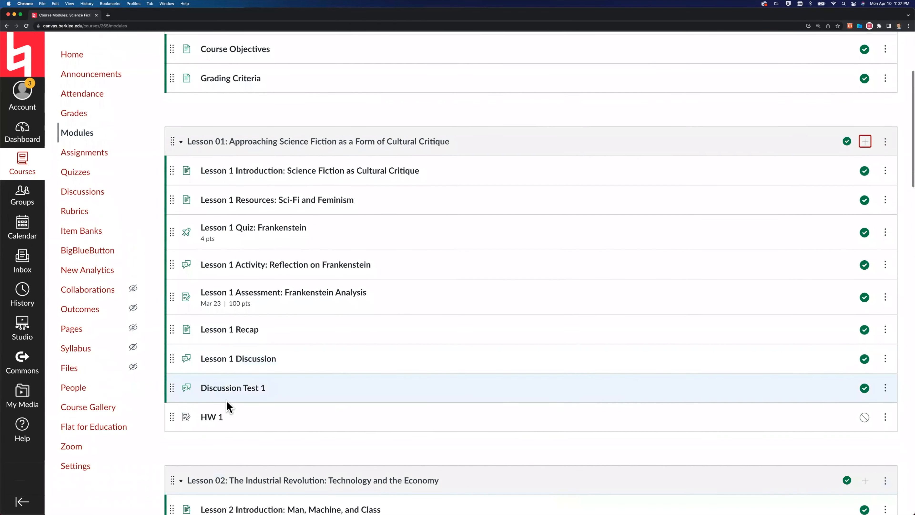
click(219, 419)
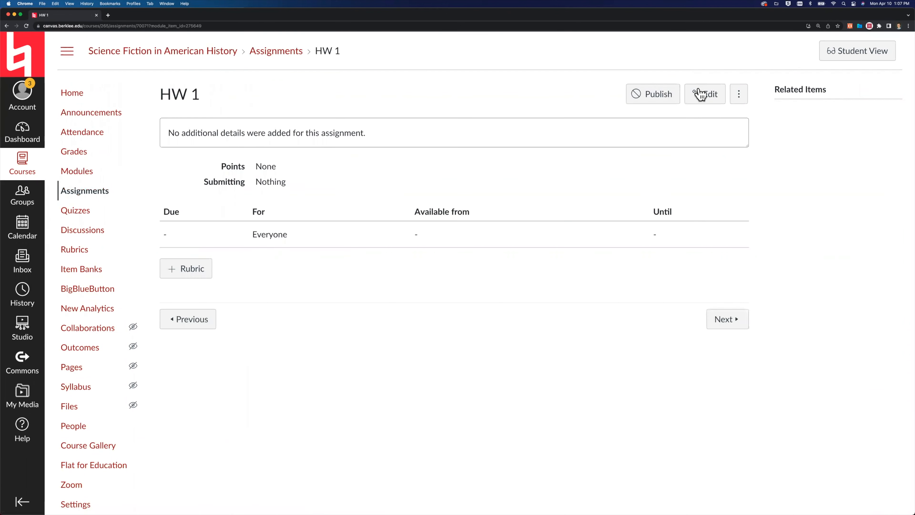
click(701, 95)
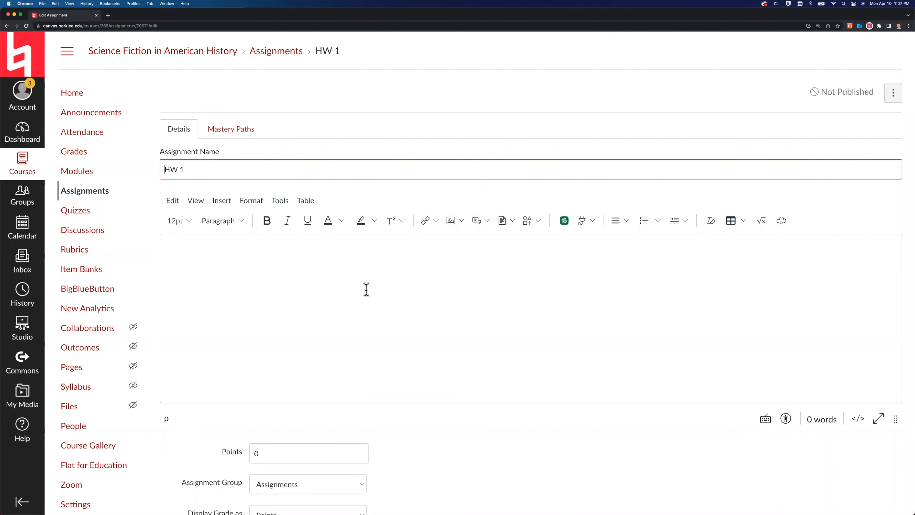
Step: Set the HW 1 assignment's points to 100
scroll(366, 289, down, 6)
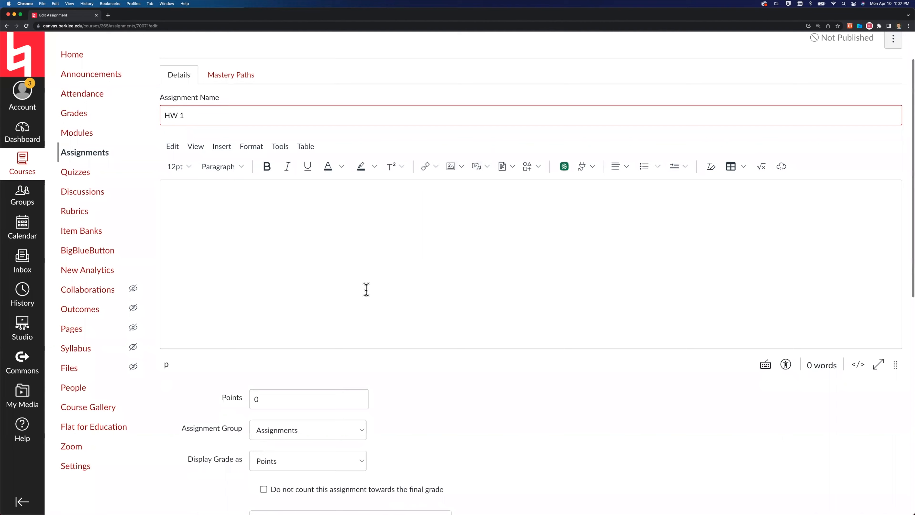
scroll(366, 296, down, 5)
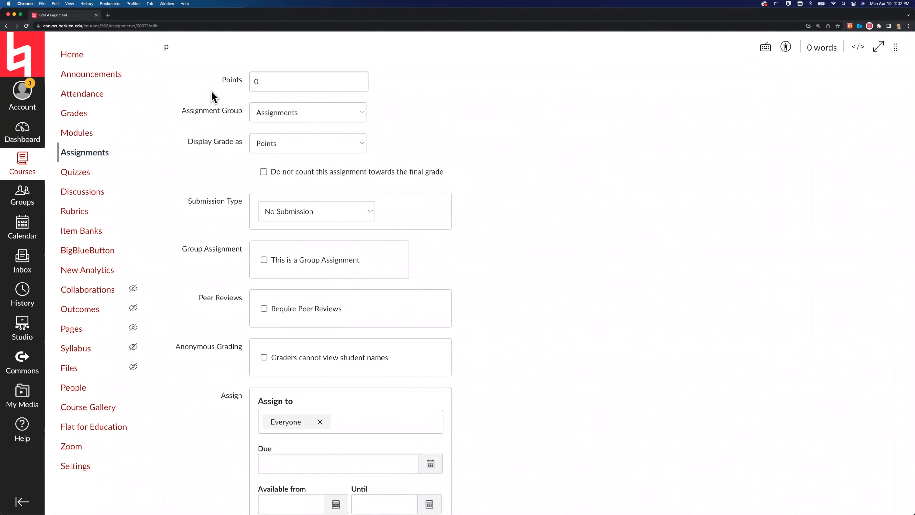
double_click(270, 82)
text(100)
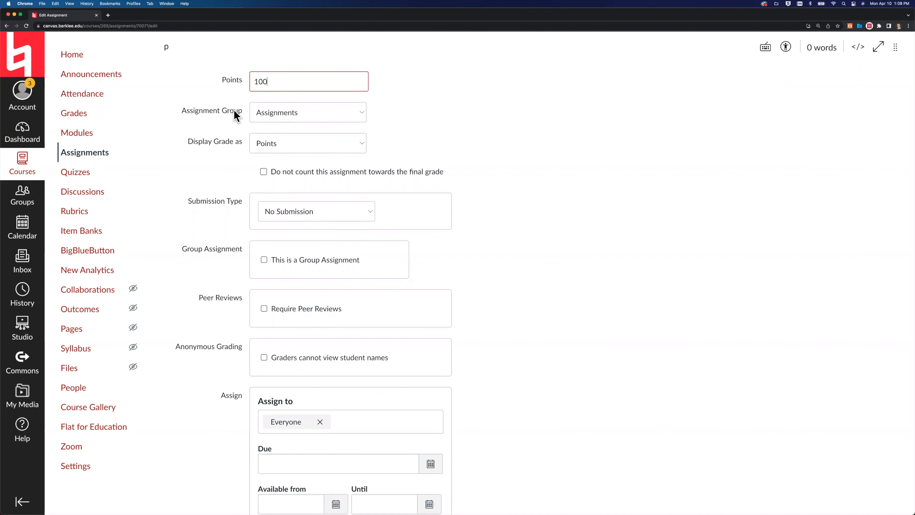
Step: Examine the available choices for the assignment group and the grade display without changing either
click(280, 113)
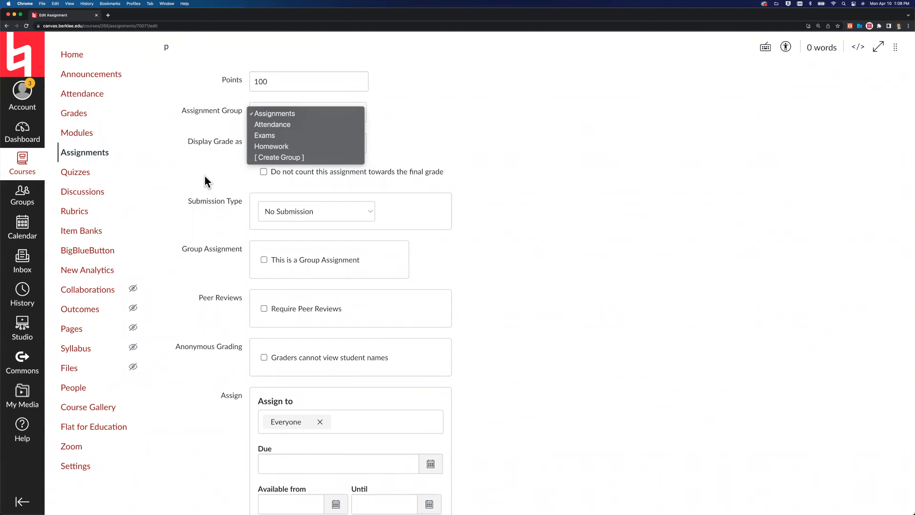
key(Escape)
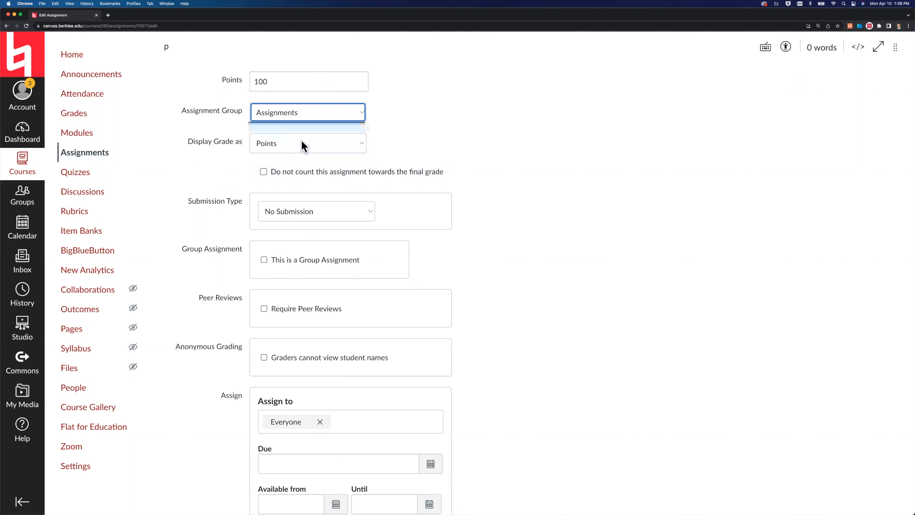
click(280, 145)
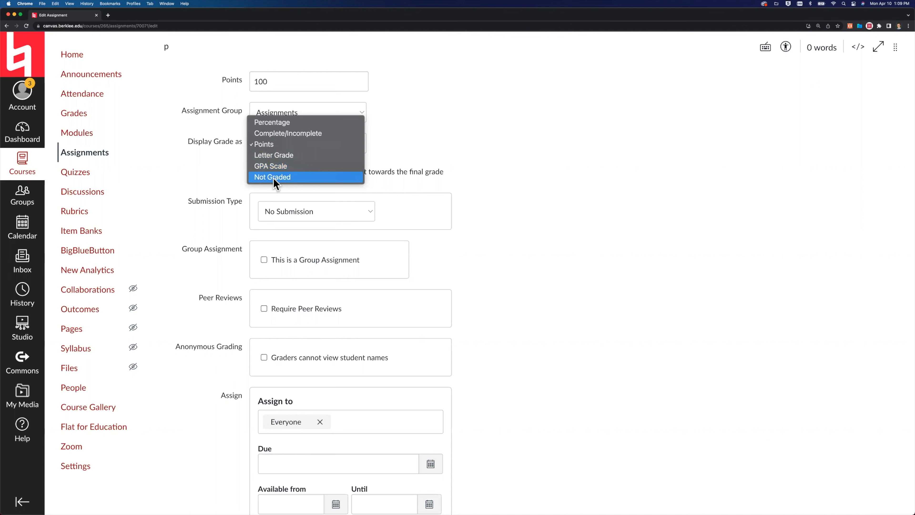
click(217, 183)
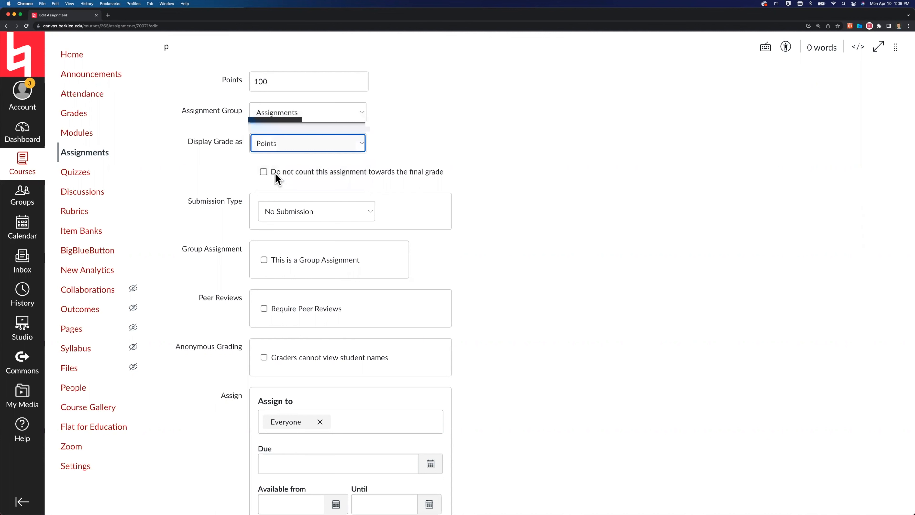
Step: Try excluding the assignment from the final grade with the grade displayed as Points, and clear the exclusion again
click(264, 172)
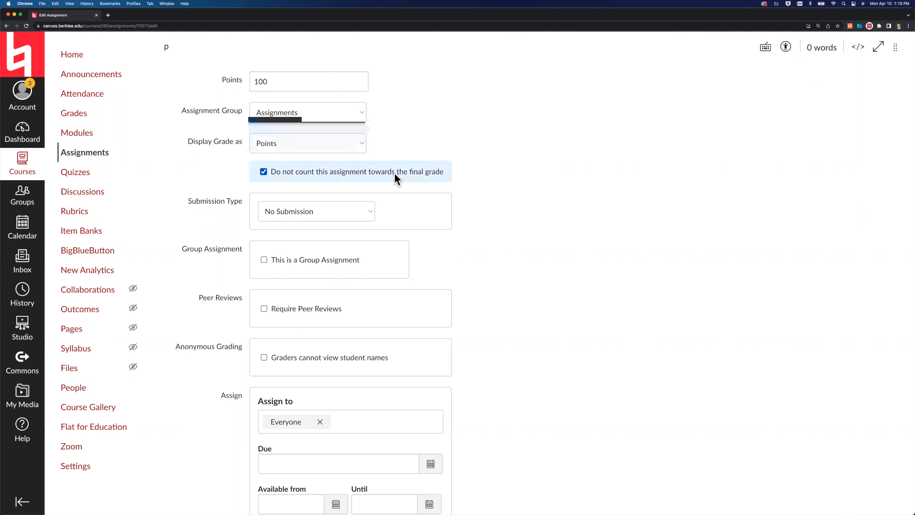
click(325, 144)
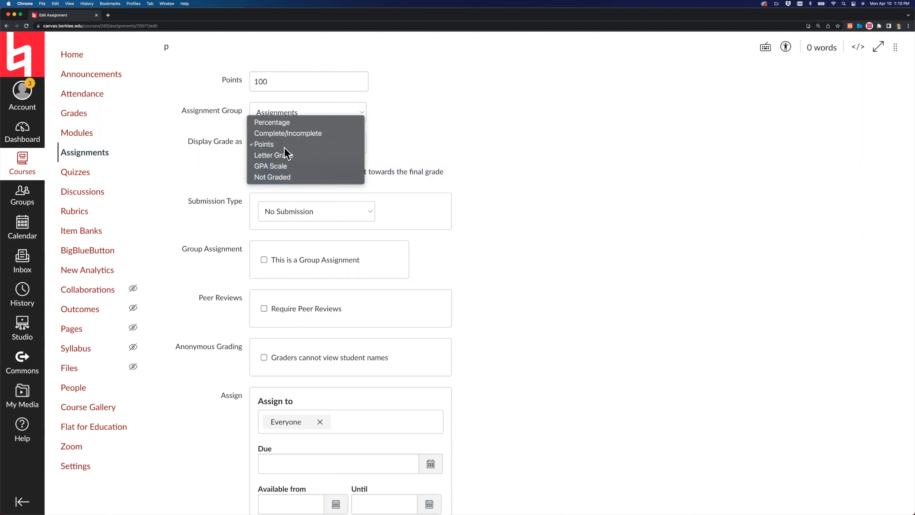
click(267, 145)
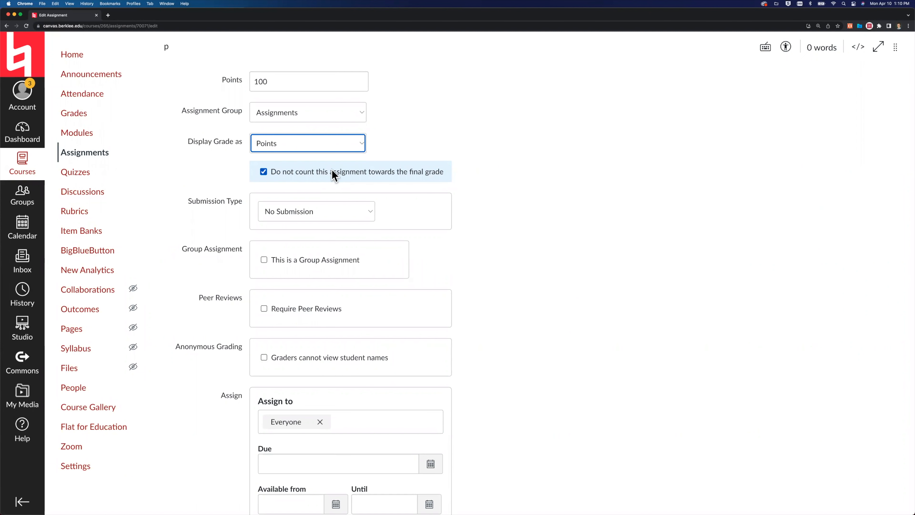
click(264, 172)
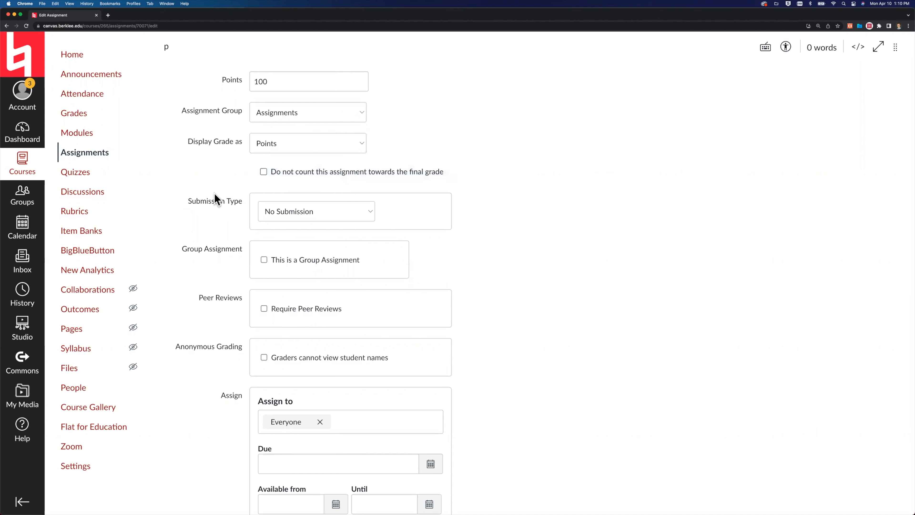
Step: Set the submission type to Online and allow Text Entry submissions
scroll(216, 199, down, 2)
click(305, 157)
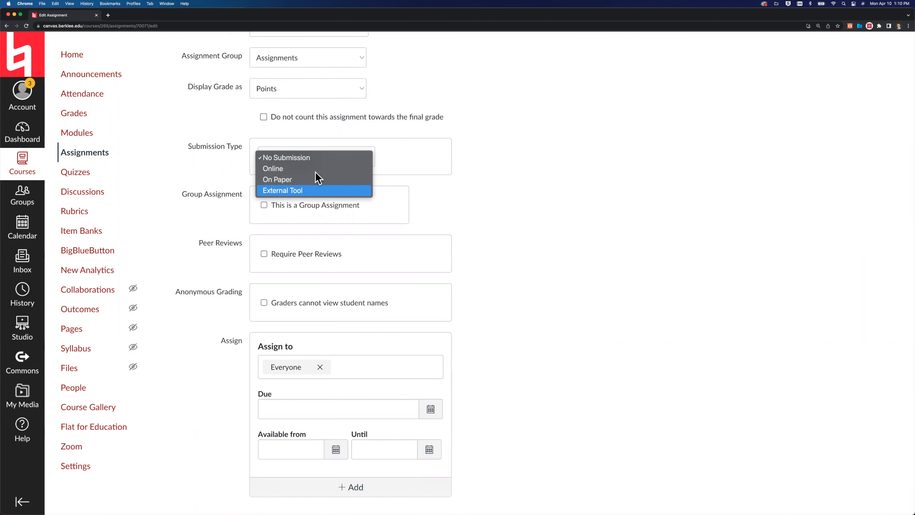
click(293, 169)
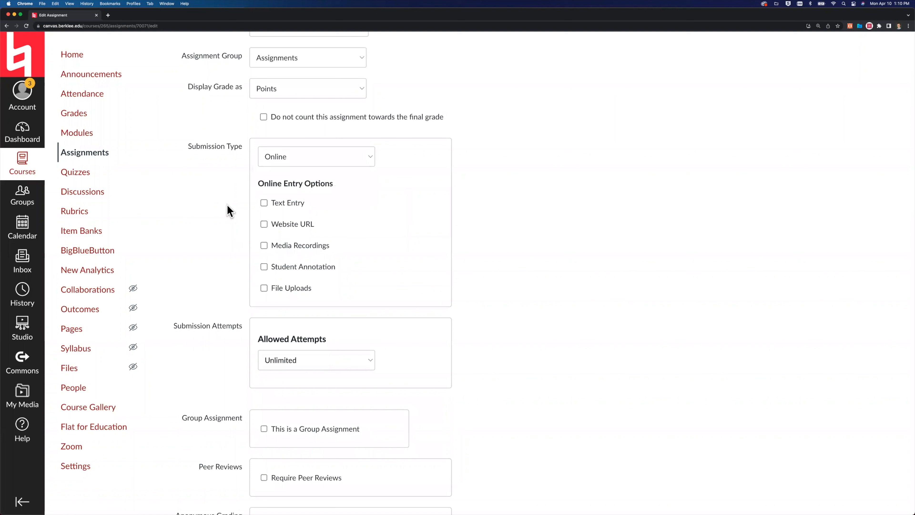
click(265, 203)
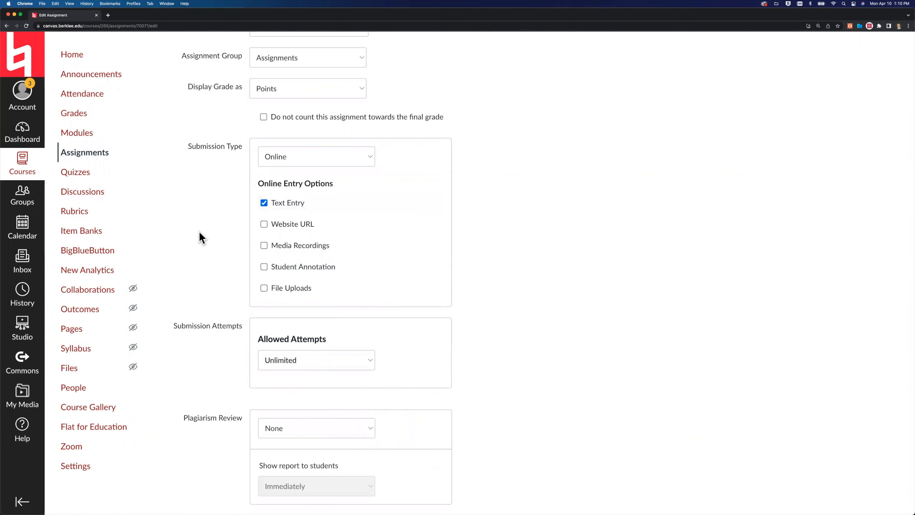
Step: Try allowing Website URL as an online entry option and clear it again
scroll(200, 233, up, 10)
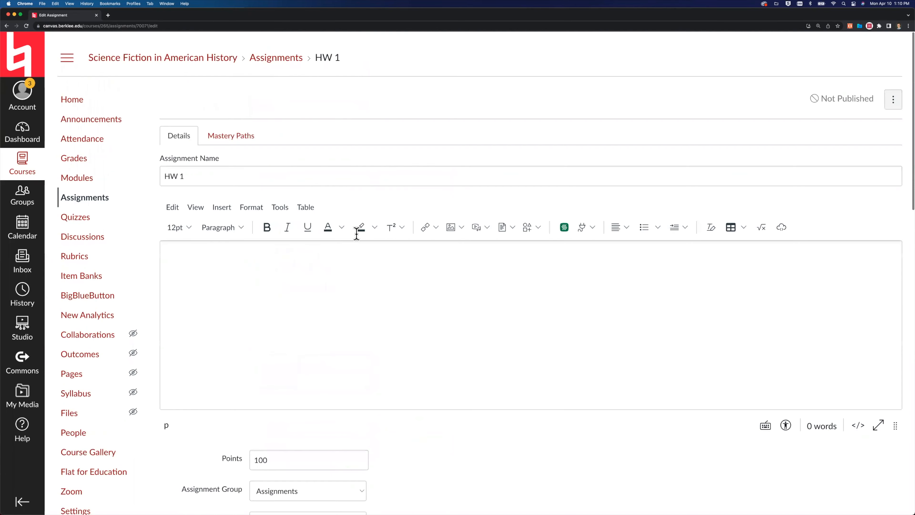
scroll(203, 321, down, 10)
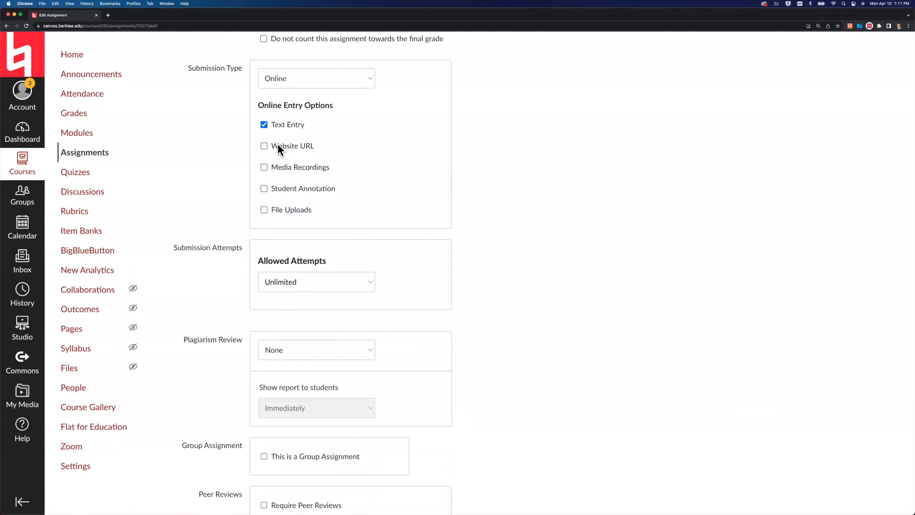
click(265, 147)
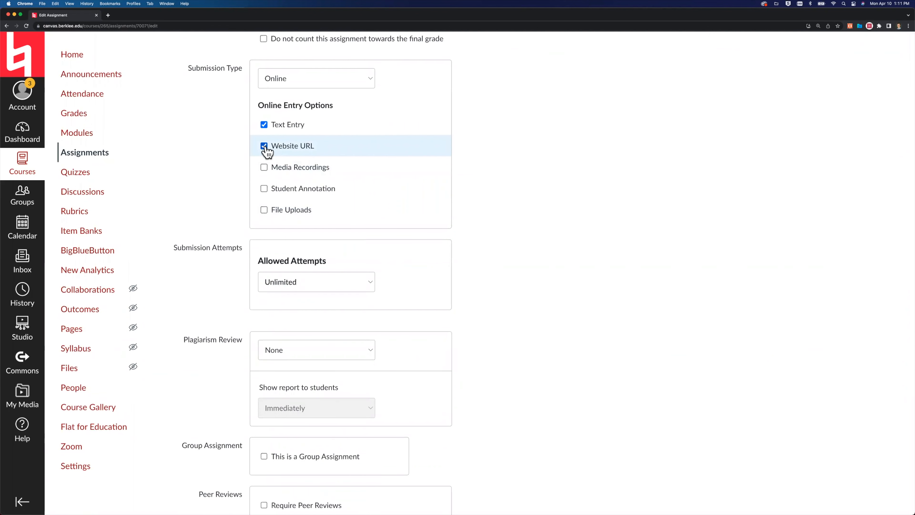
click(264, 146)
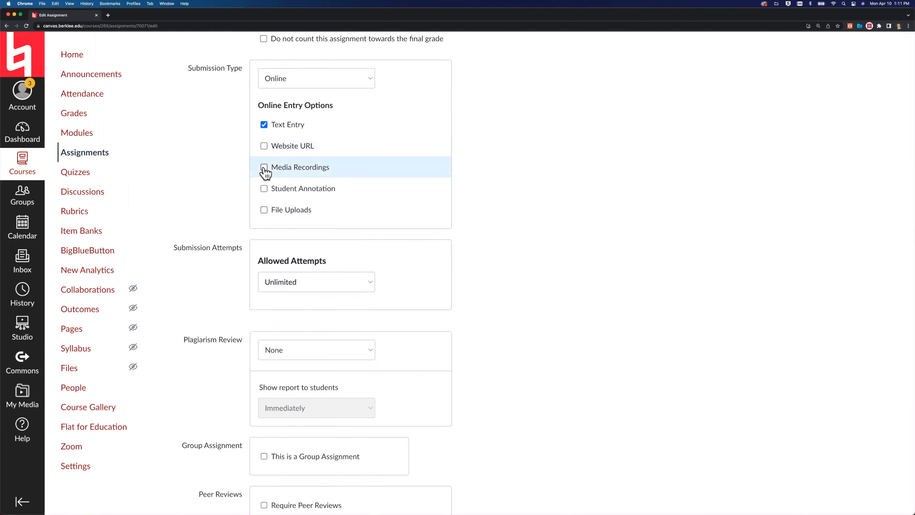
Step: Allow Media Recordings and File Uploads as online entry options, leaving Student Annotation and the upload file type restriction off
click(254, 172)
click(264, 189)
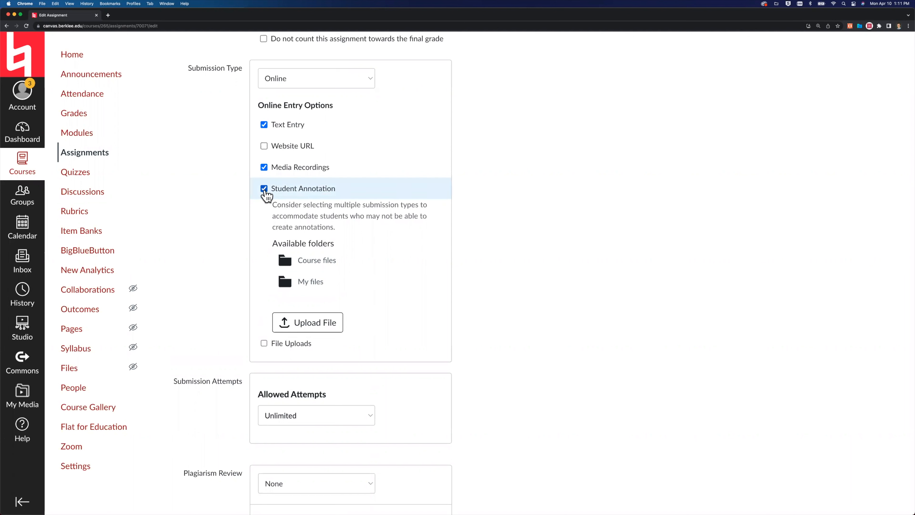
click(265, 191)
click(264, 211)
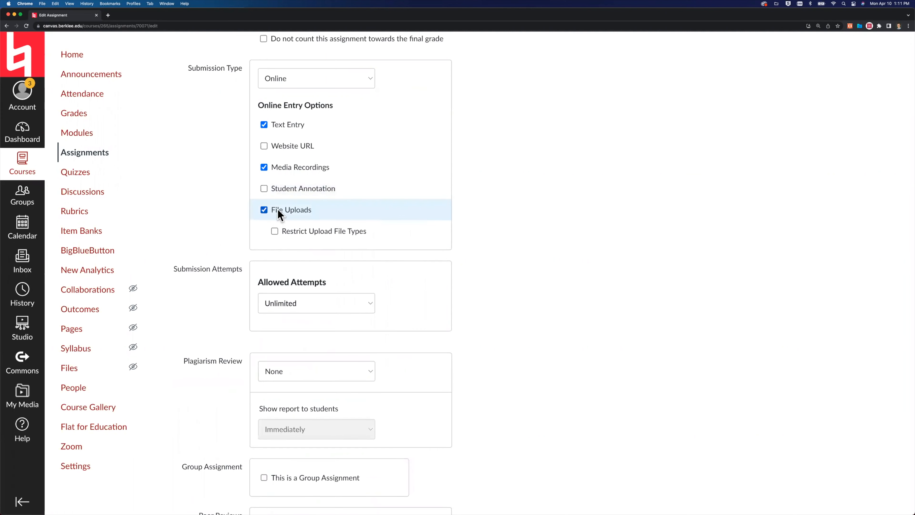
click(275, 231)
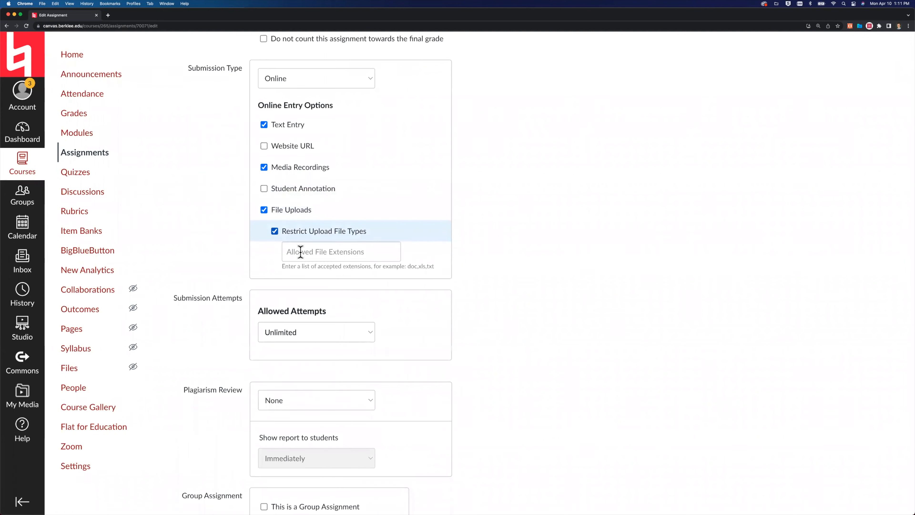
click(276, 231)
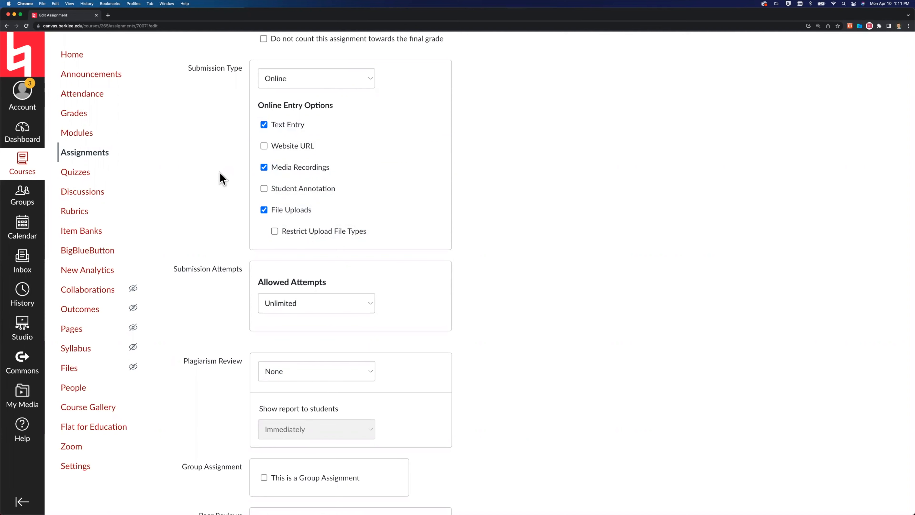
Step: Allow Website URL as an additional online entry option
scroll(220, 176, down, 5)
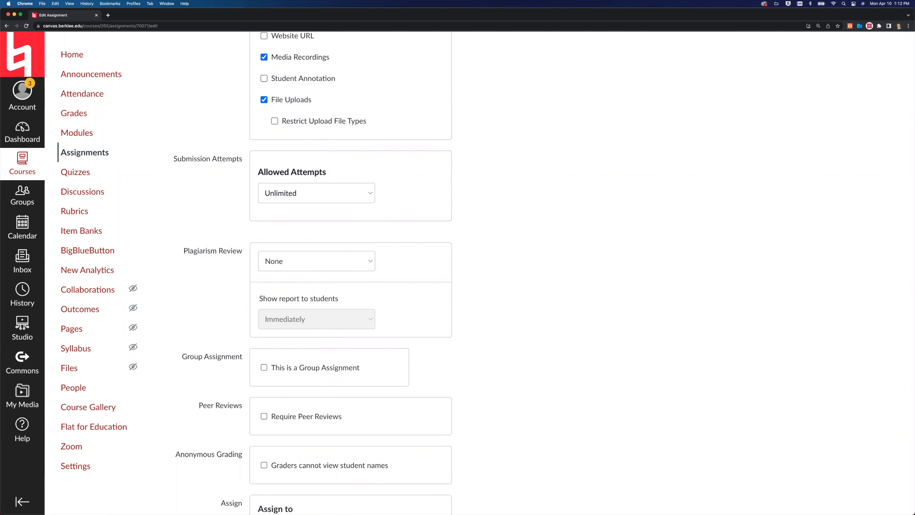
scroll(273, 120, up, 5)
click(264, 145)
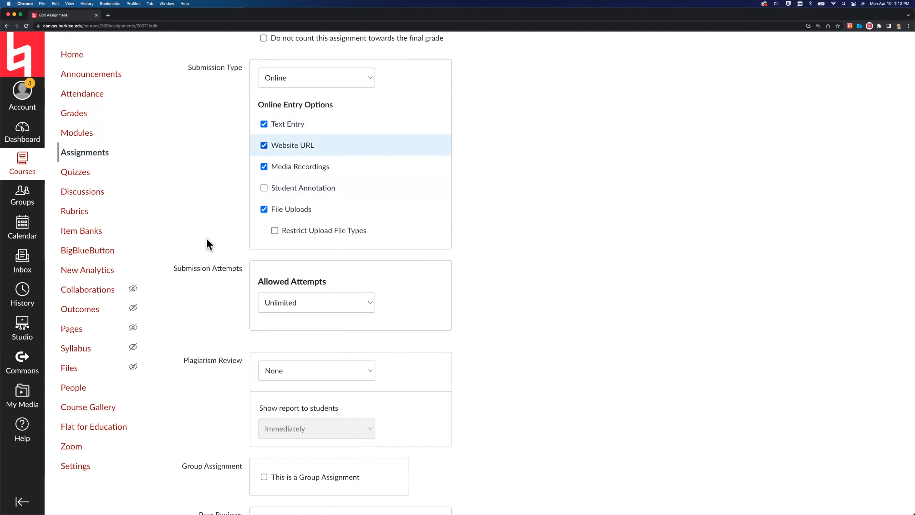
Step: Try limiting the allowed submission attempts to 3, and set them back to Unlimited
scroll(209, 246, down, 3)
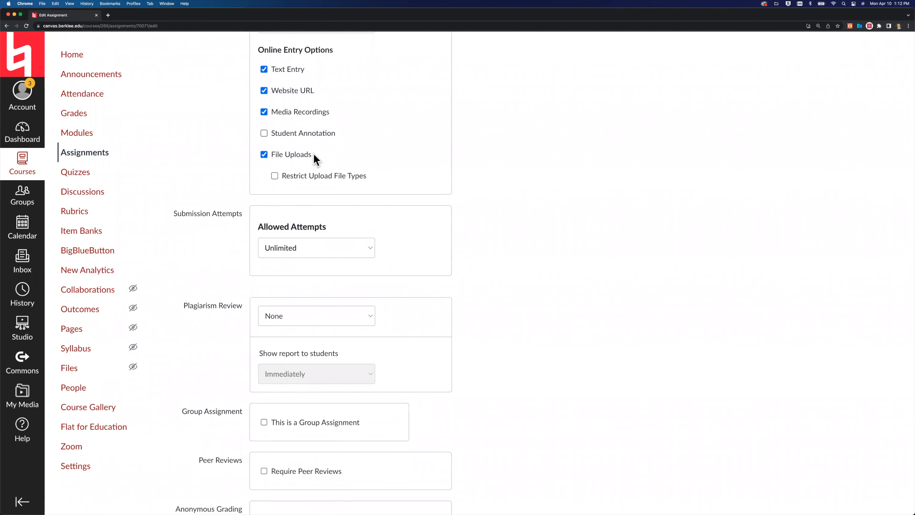
scroll(218, 206, down, 1)
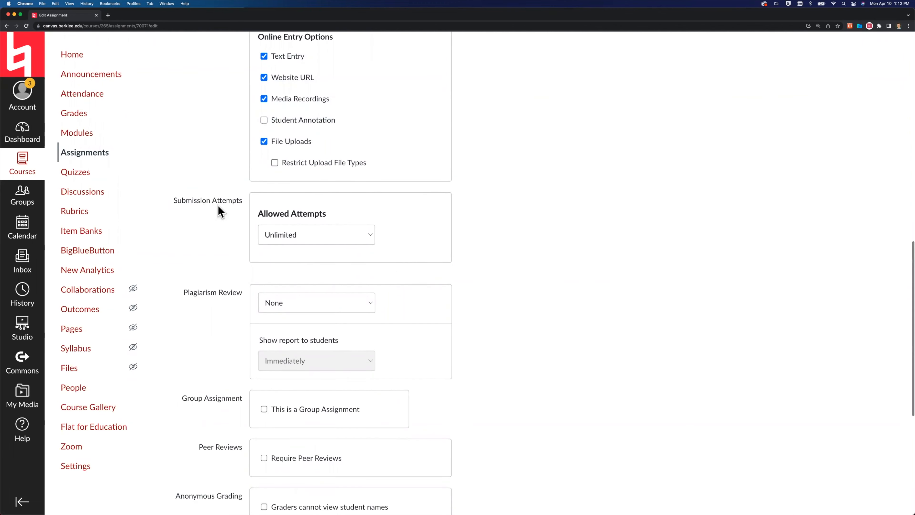
triple_click(198, 202)
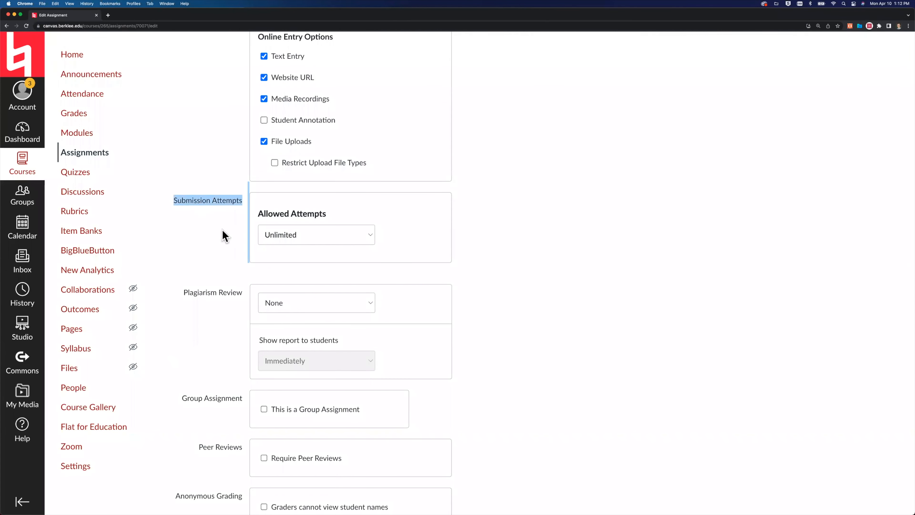
click(221, 230)
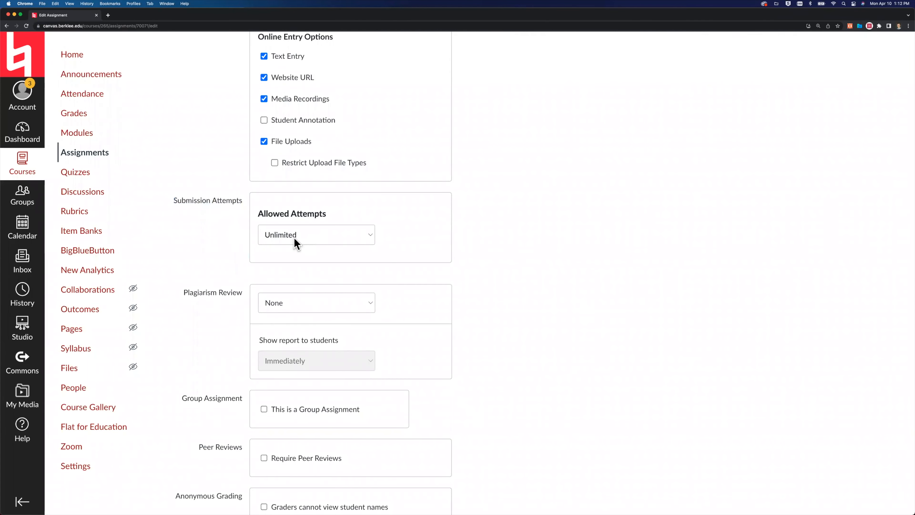
click(281, 240)
click(284, 248)
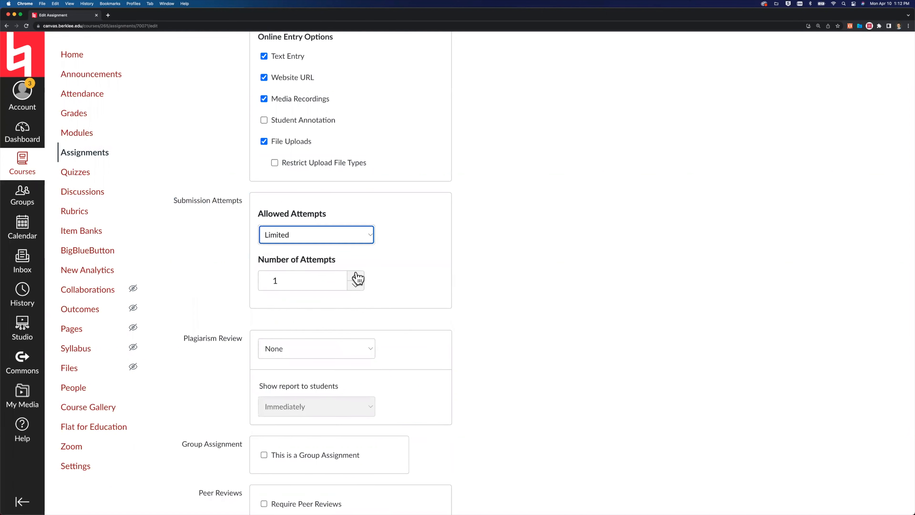
click(357, 276)
click(357, 276)
click(215, 270)
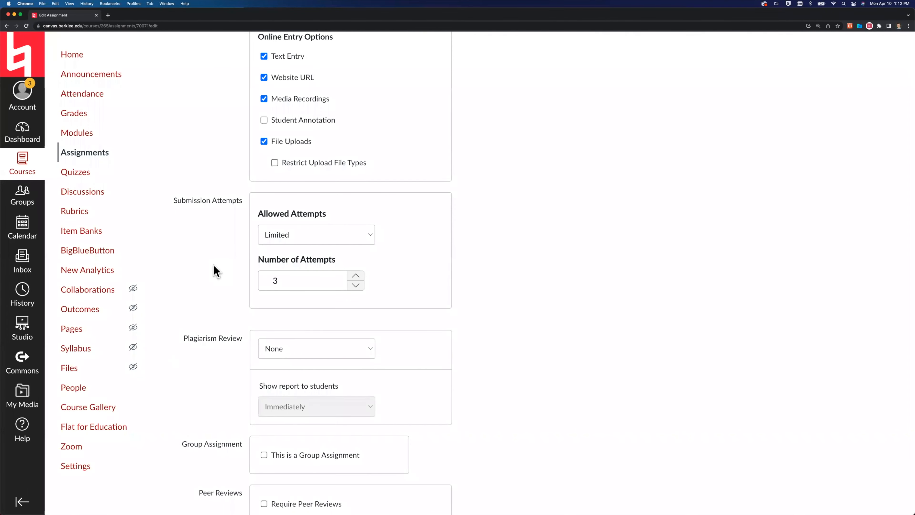
click(328, 241)
key(Up)
key(Return)
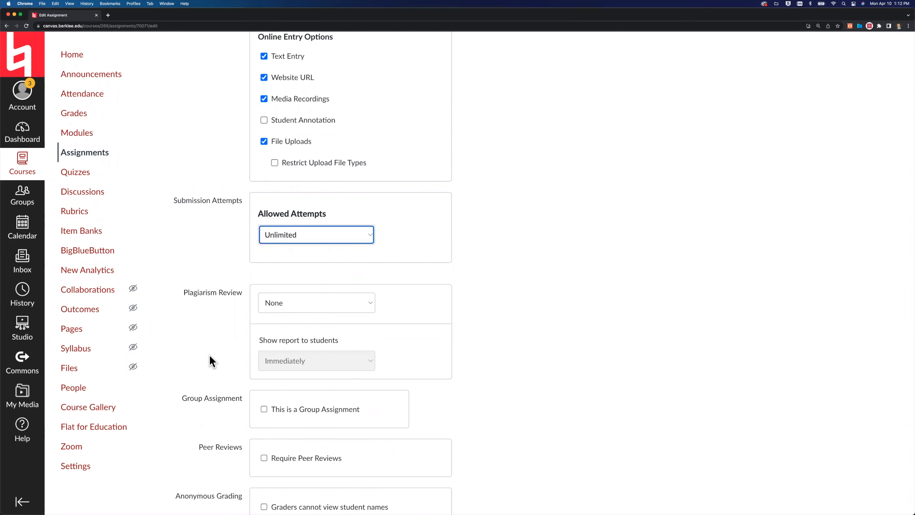
click(210, 354)
Step: Examine the Plagiarism Review settings and the option for showing the report to students
scroll(207, 324, down, 3)
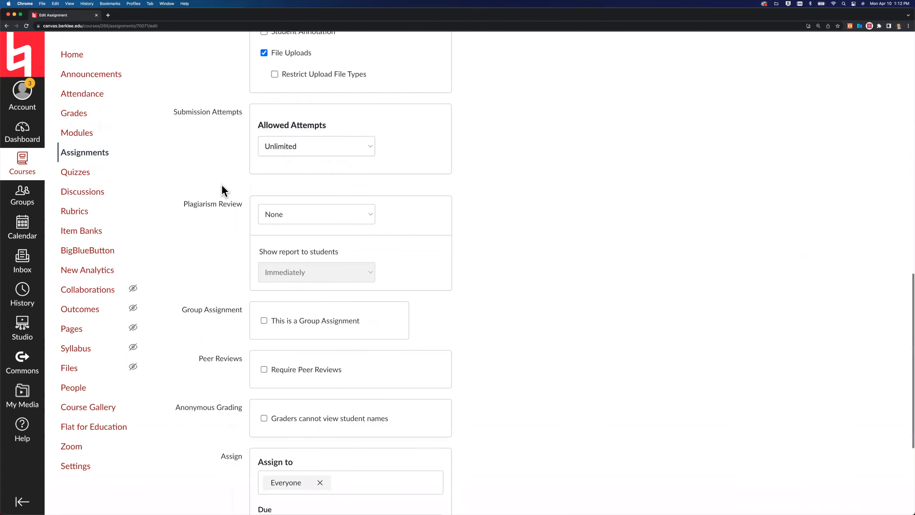
scroll(223, 191, down, 1)
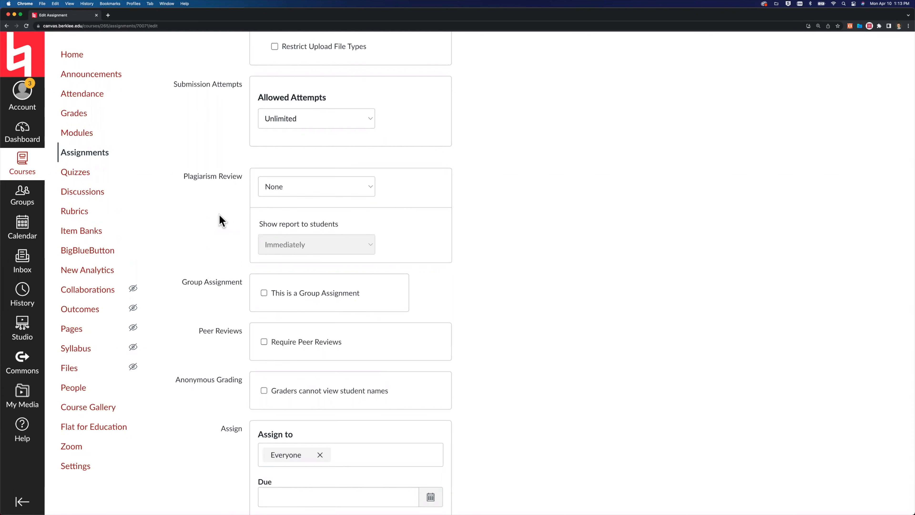
scroll(213, 220, down, 3)
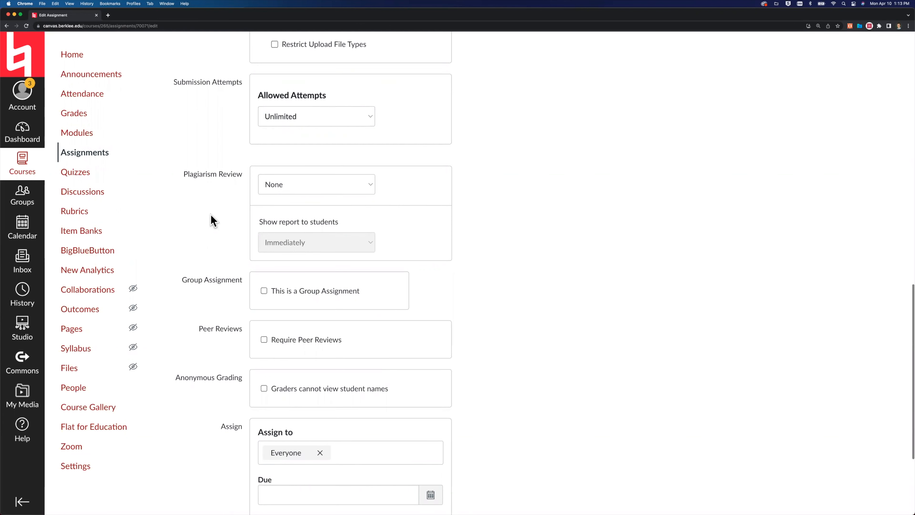
scroll(213, 220, down, 5)
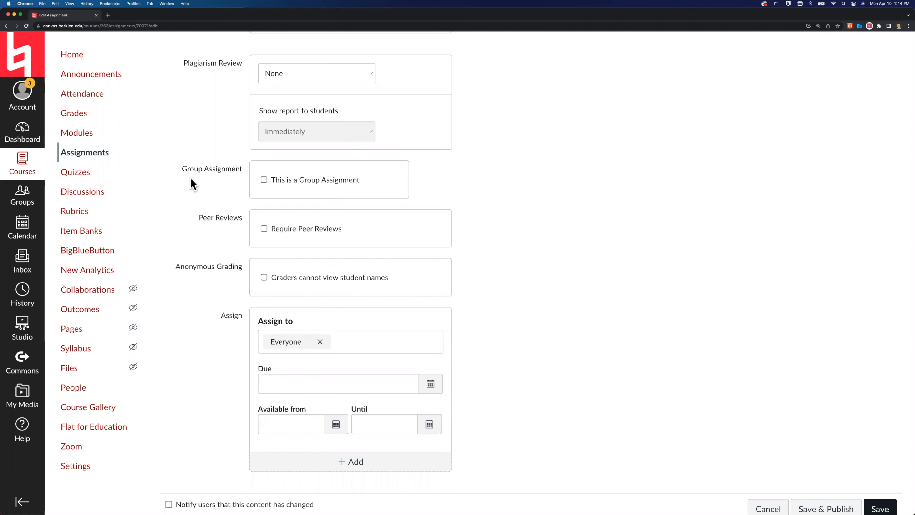
scroll(194, 171, down, 1)
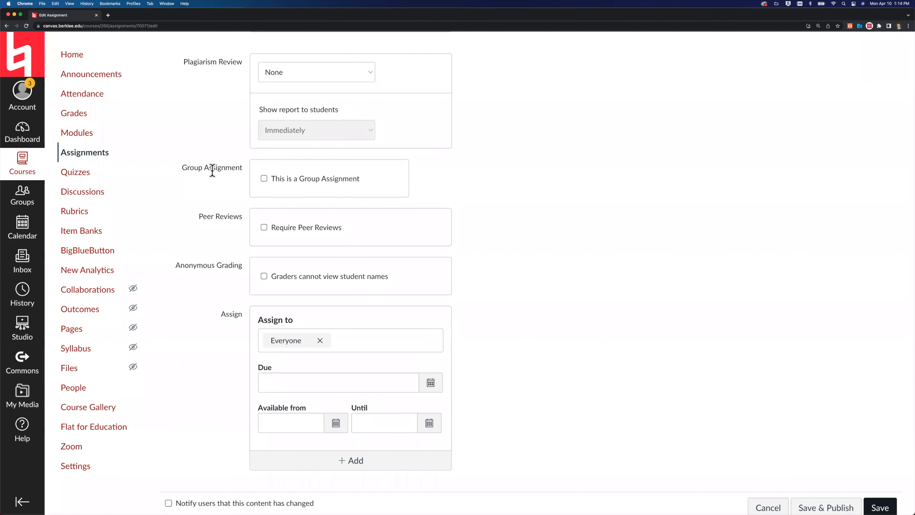
scroll(213, 171, down, 1)
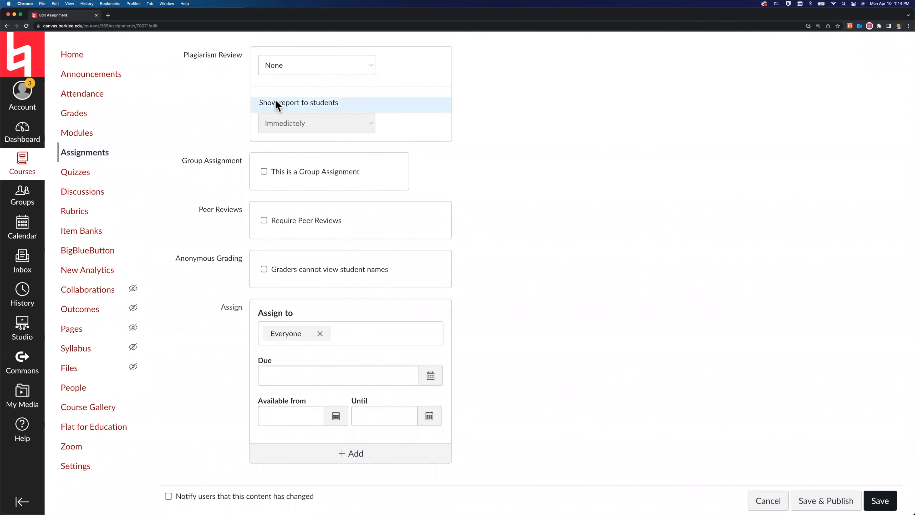
scroll(215, 211, down, 3)
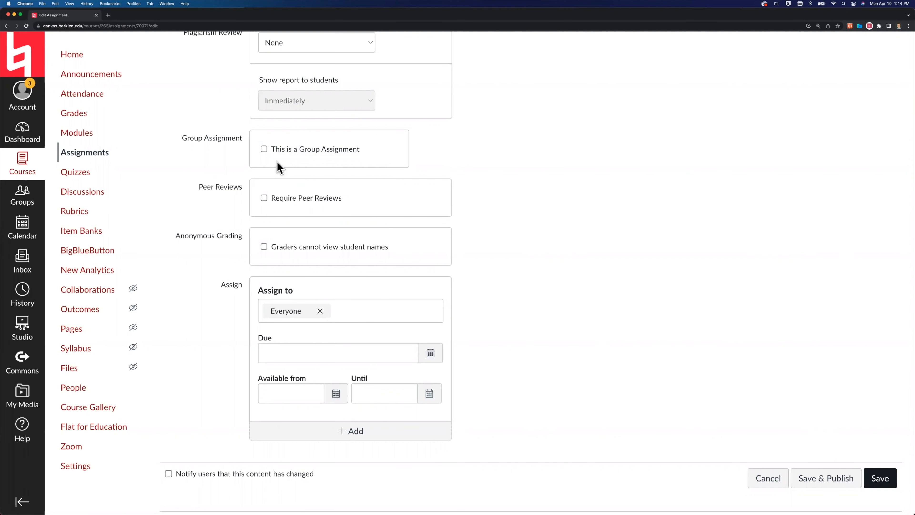
Step: Try making this a group assignment with grades assigned to each student individually, and clear the group option again
click(264, 150)
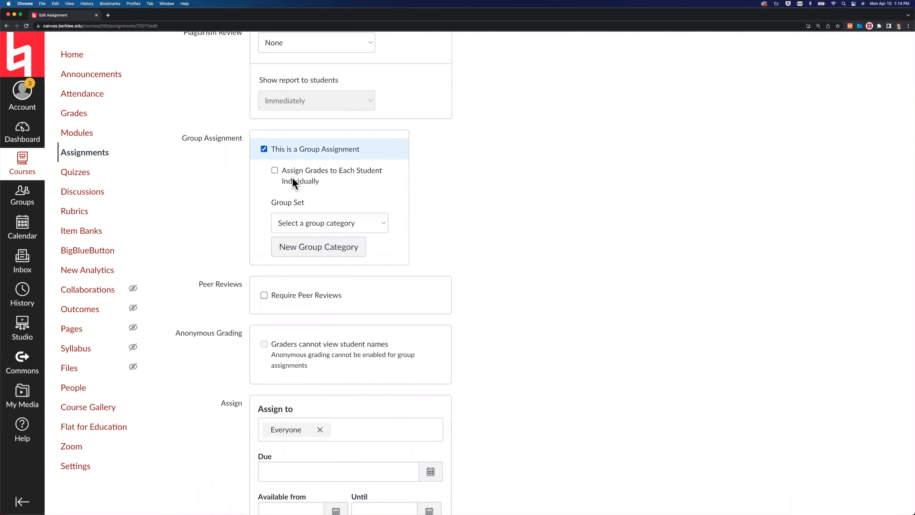
click(276, 170)
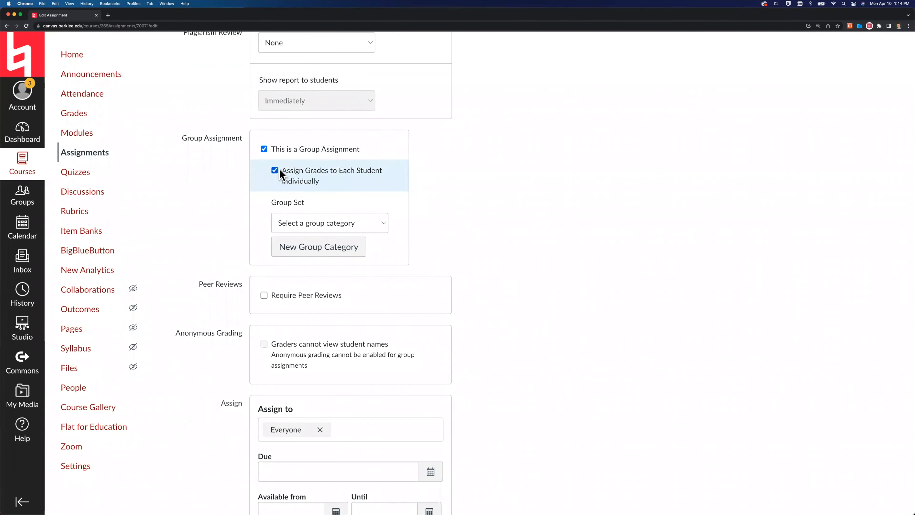
click(264, 149)
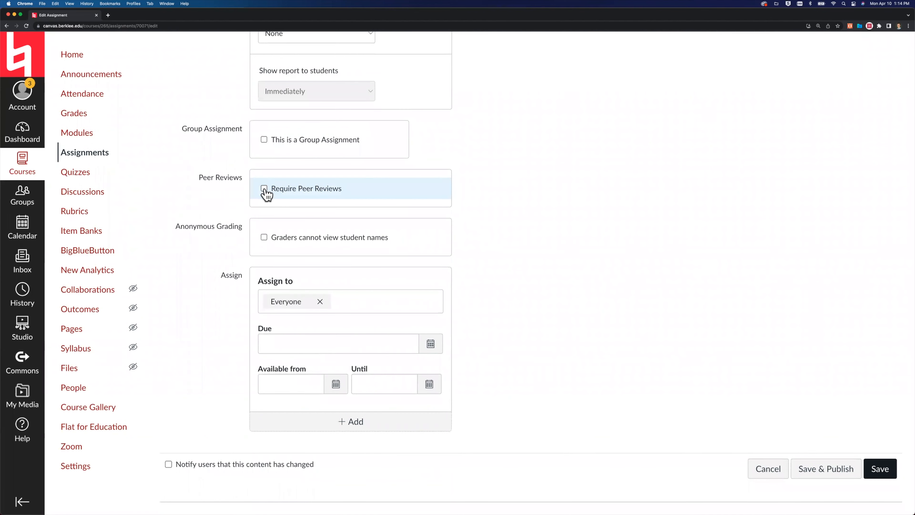
Step: Require peer reviews for the assignment
click(264, 188)
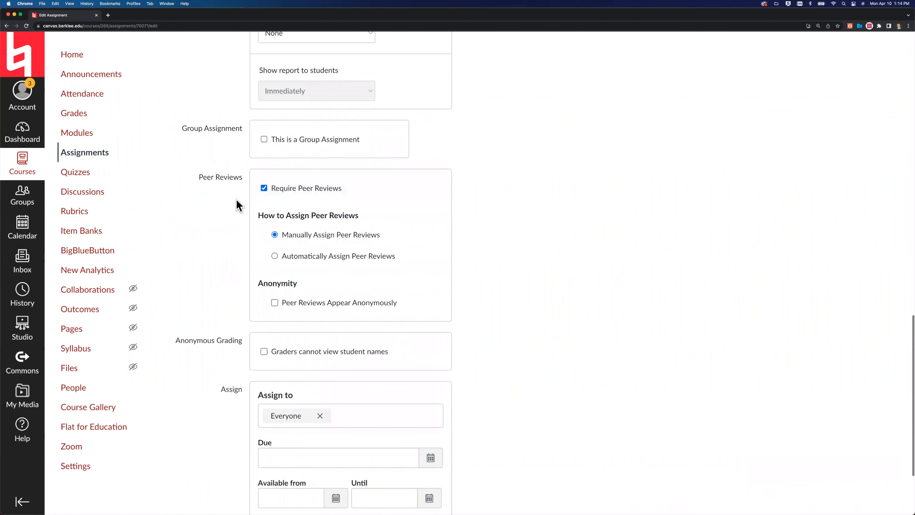
scroll(236, 199, down, 1)
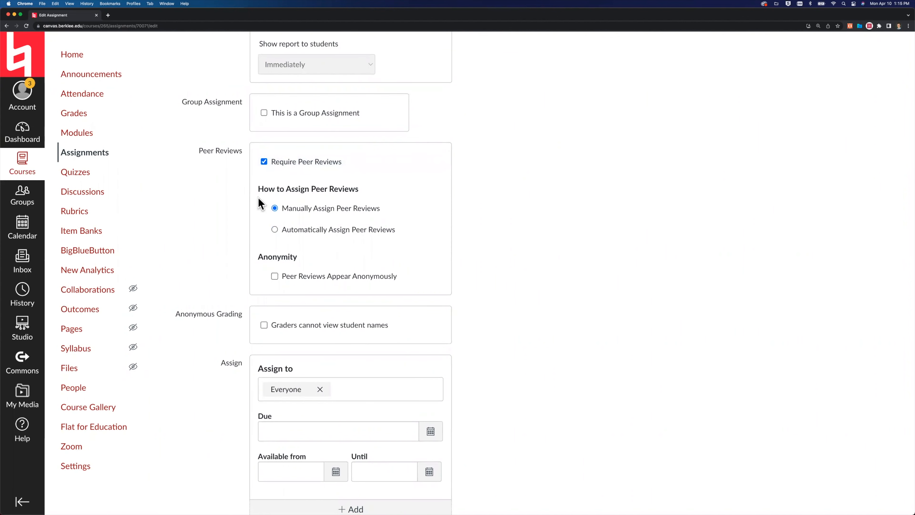
Step: Try assigning peer reviews automatically with 2 reviews per user, and return to manual assignment
click(275, 230)
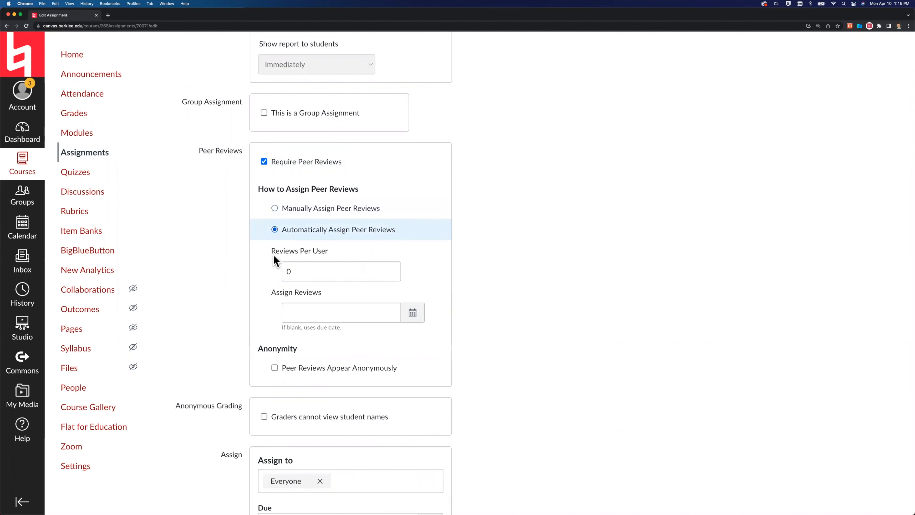
double_click(305, 268)
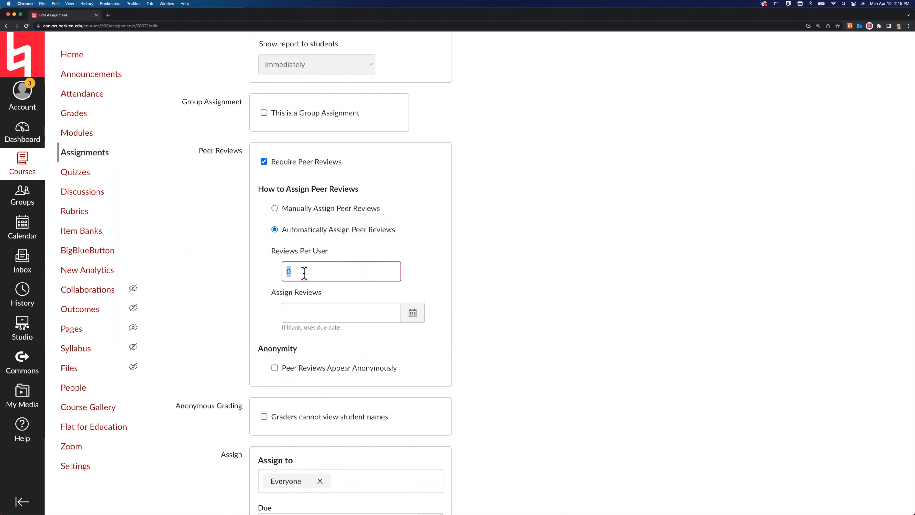
text(2)
click(275, 208)
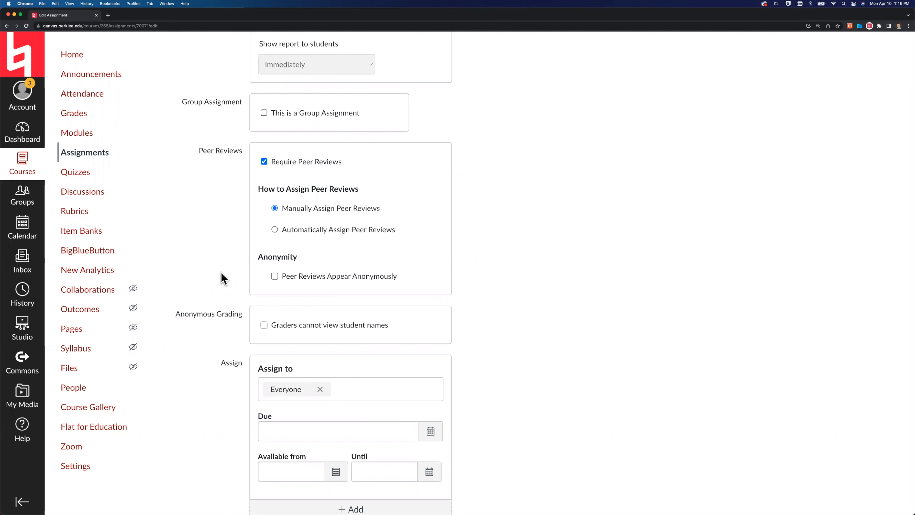
Step: Add a second assign-to entry with its own date fields for the individual student listed in the course
scroll(221, 274, down, 2)
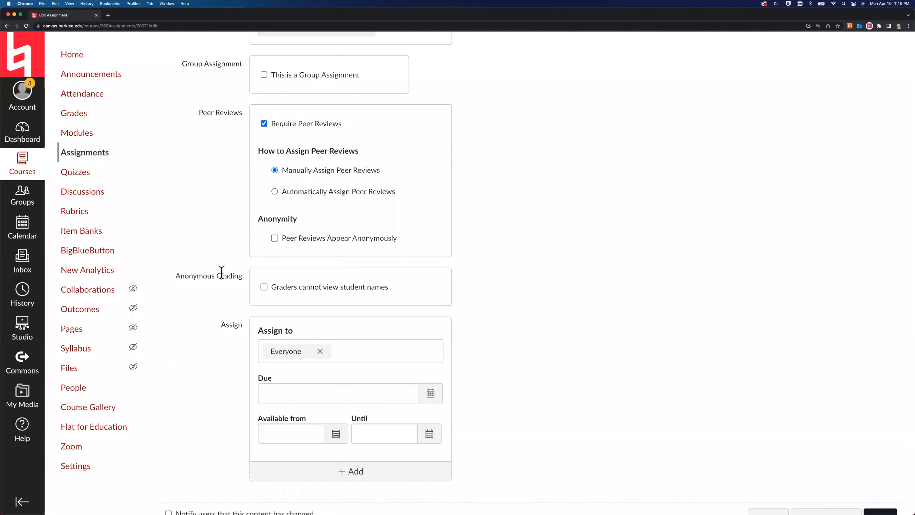
scroll(221, 272, down, 1)
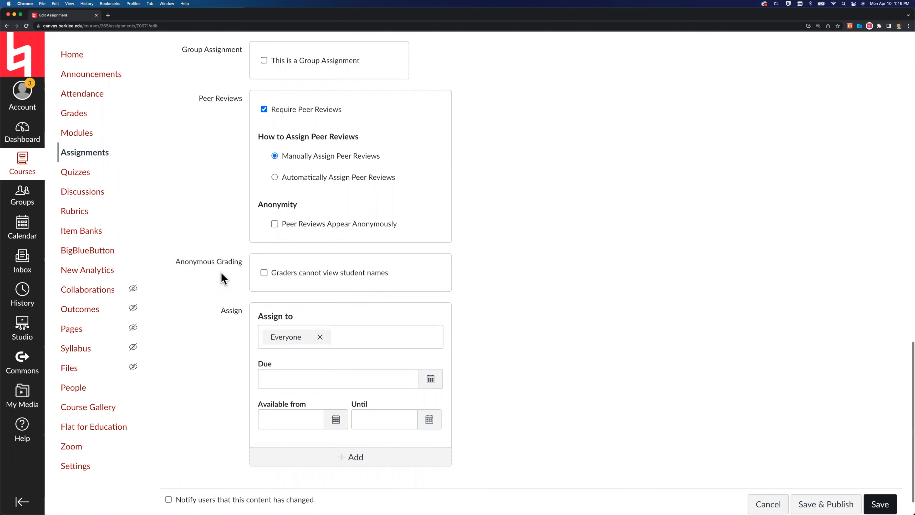
scroll(221, 278, down, 3)
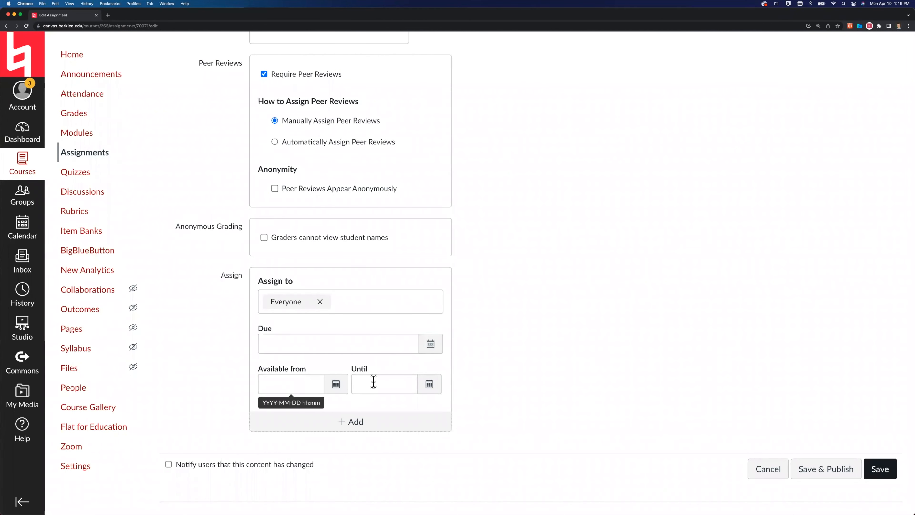
click(338, 426)
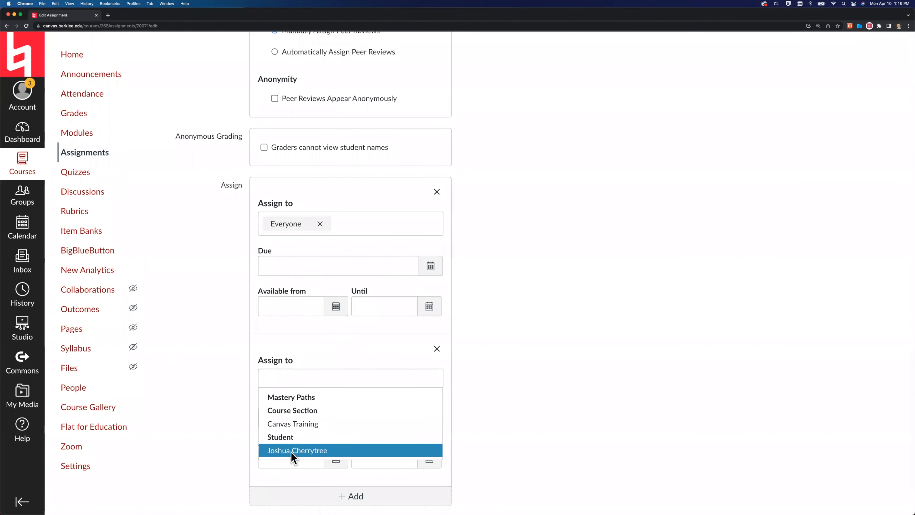
click(291, 455)
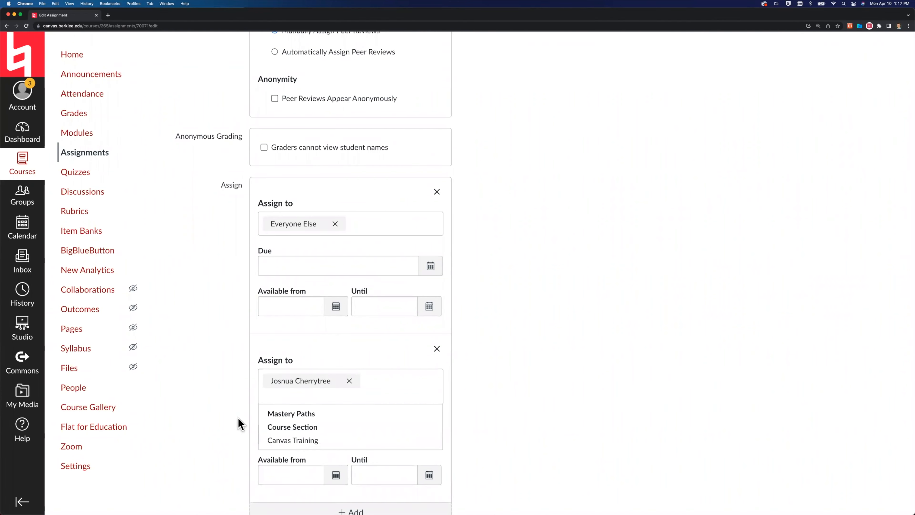
click(224, 422)
scroll(288, 409, down, 1)
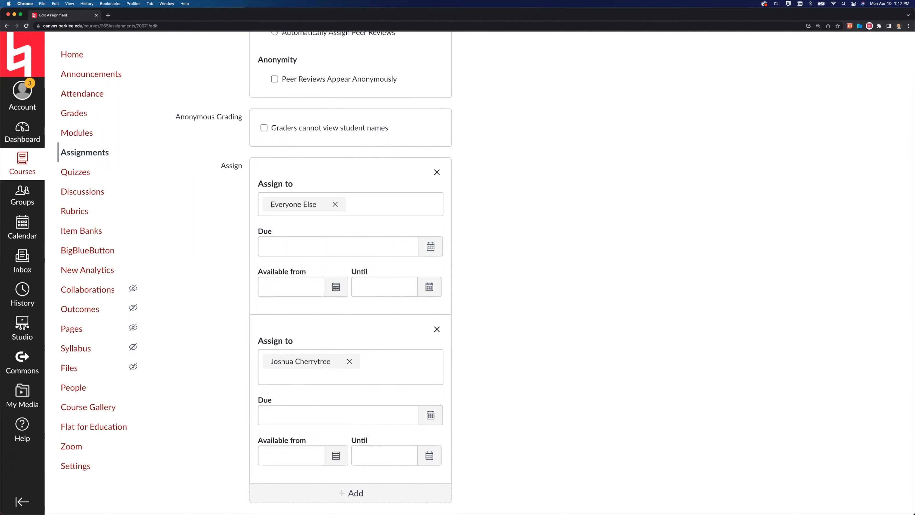
scroll(671, 360, down, 2)
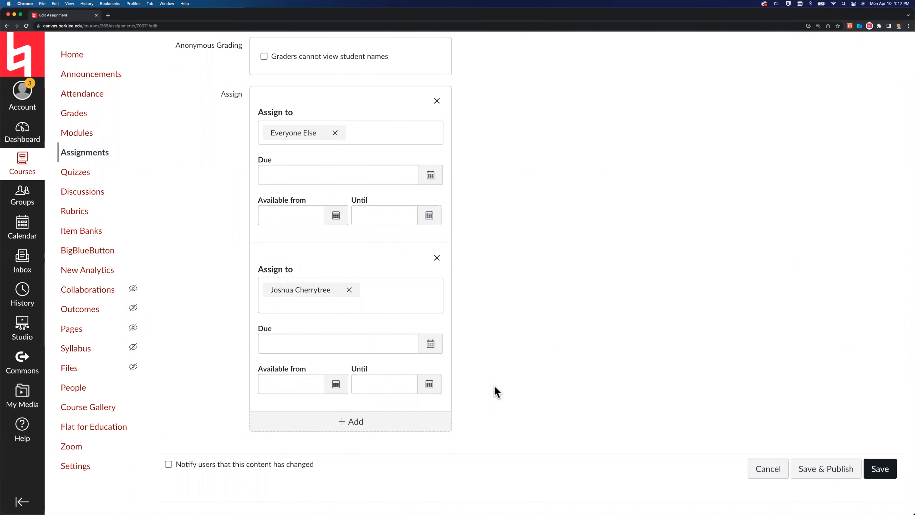
Step: Try adding a third assign-to entry to the assignment, and remove it again
click(377, 385)
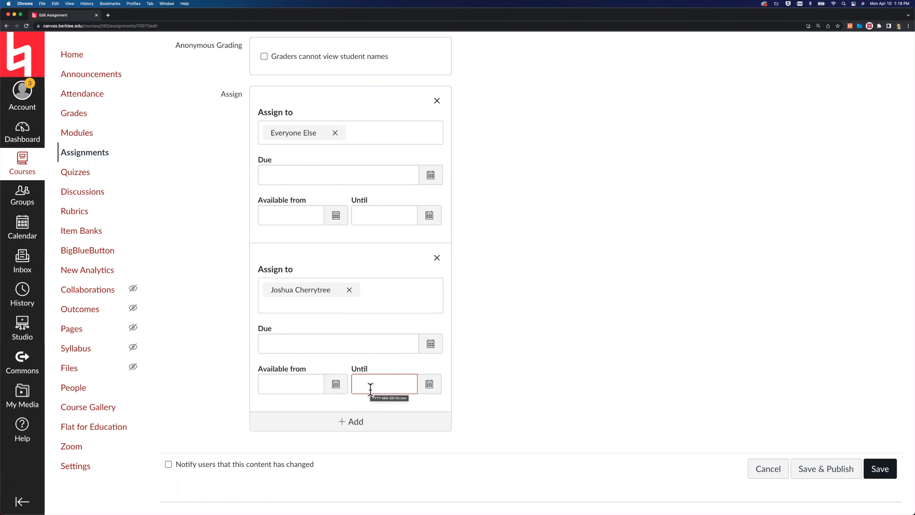
click(356, 433)
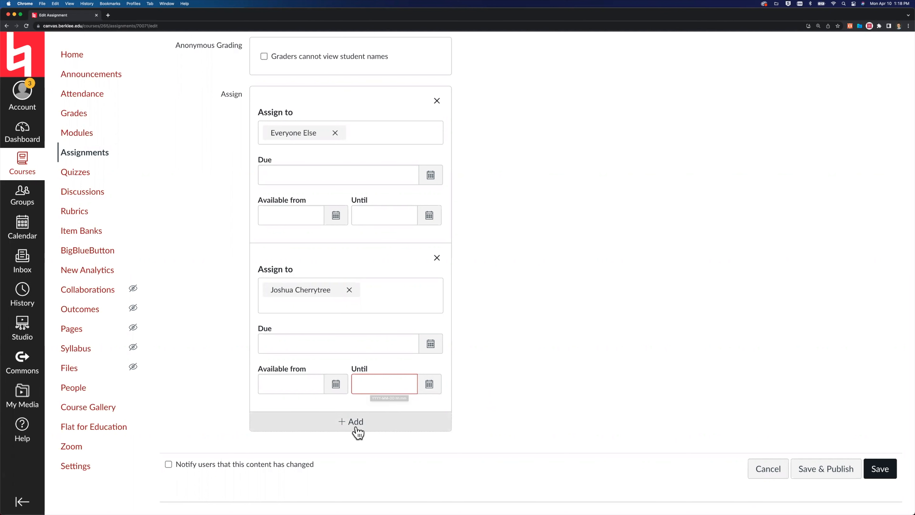
scroll(339, 423, down, 3)
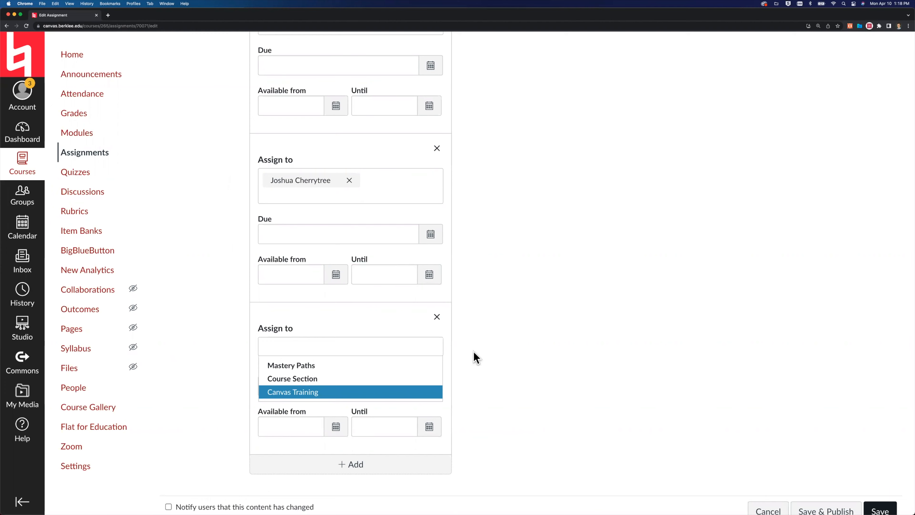
click(536, 392)
click(438, 313)
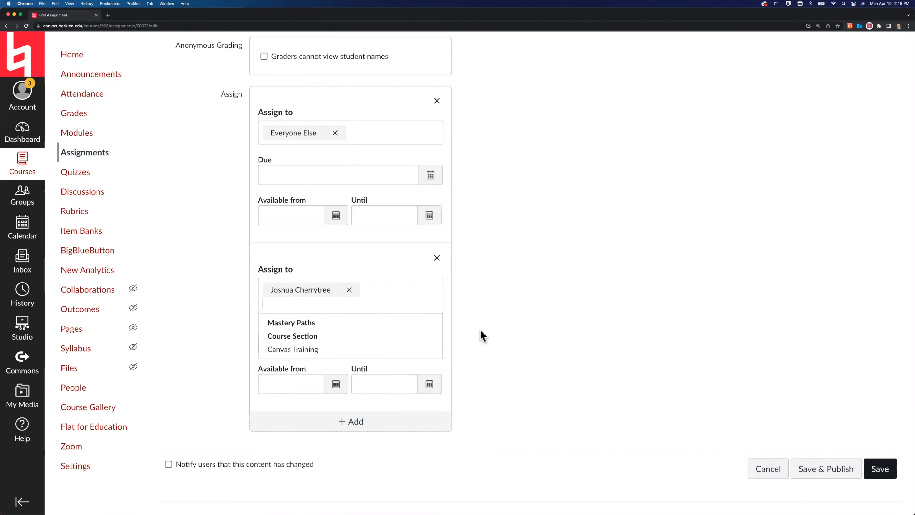
Step: Remove the individual student's assign-to entry so the assignment is assigned only to Everyone
scroll(444, 343, up, 3)
click(550, 364)
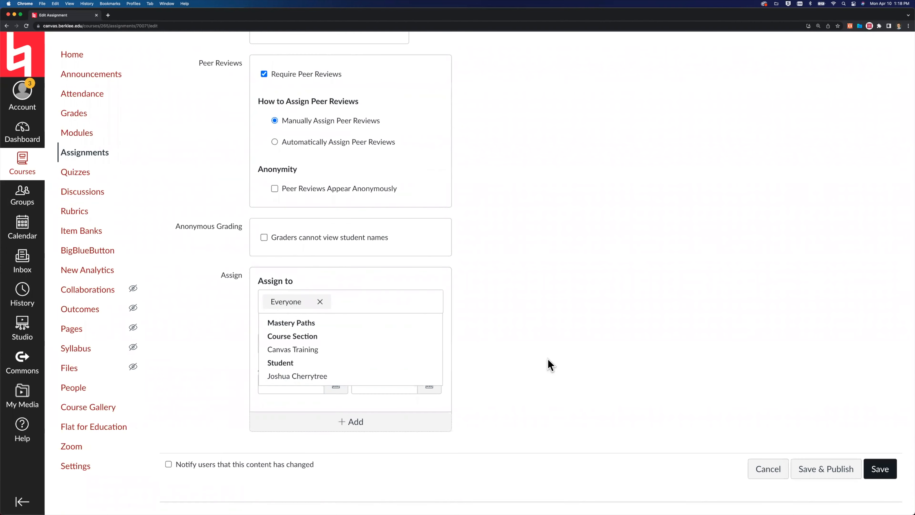
click(547, 360)
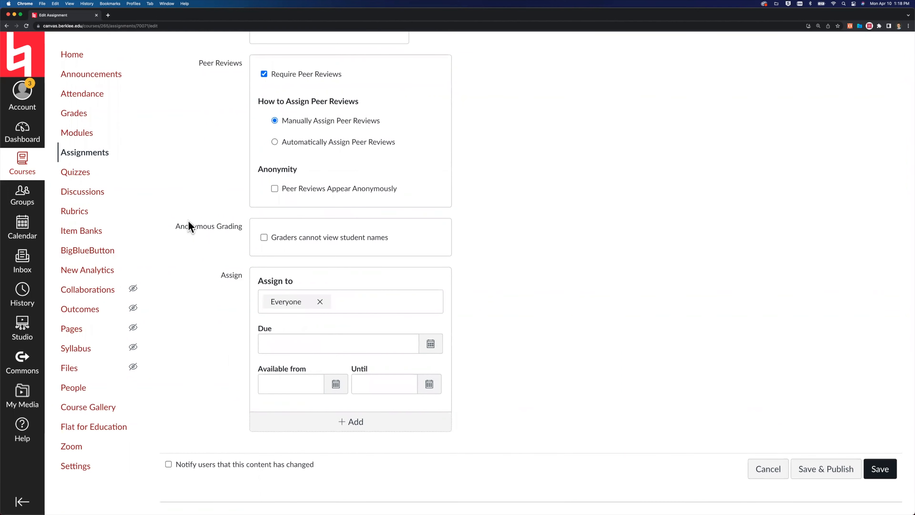
Step: Try turning on the option to notify users that this content has changed, and clear it again
scroll(358, 347, up, 2)
scroll(360, 350, down, 2)
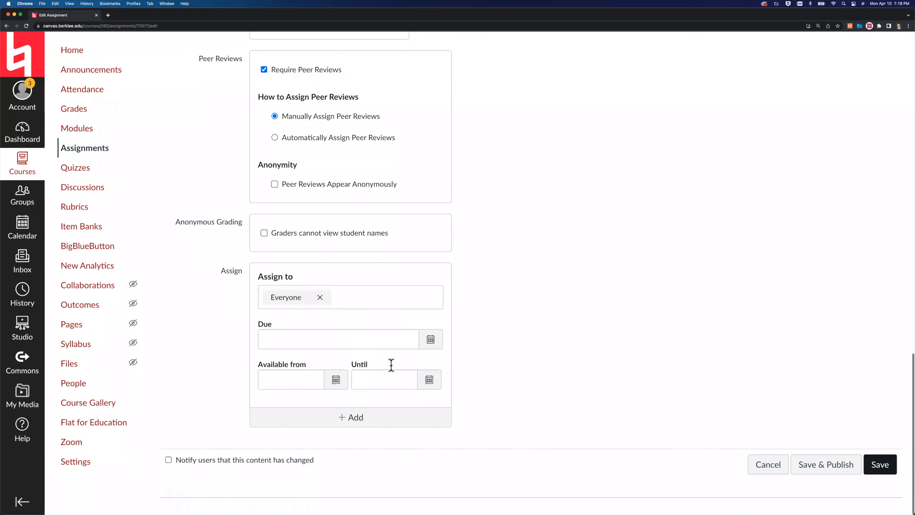
click(168, 465)
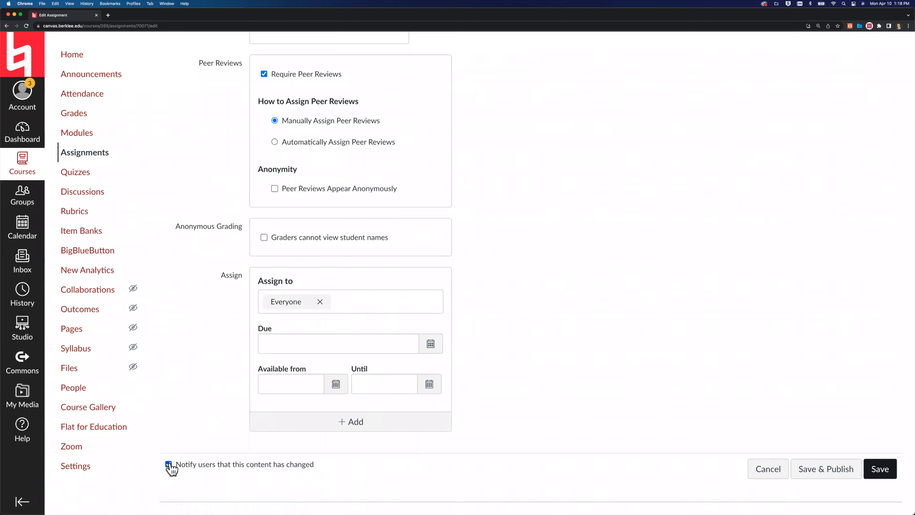
click(168, 465)
click(168, 464)
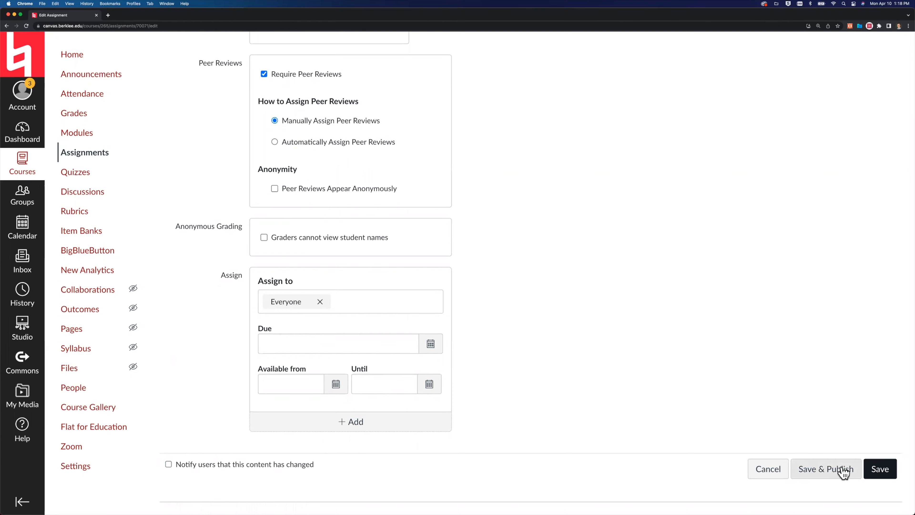
Step: Review the assignment settings, and save and publish the HW 1 assignment
scroll(812, 436, up, 15)
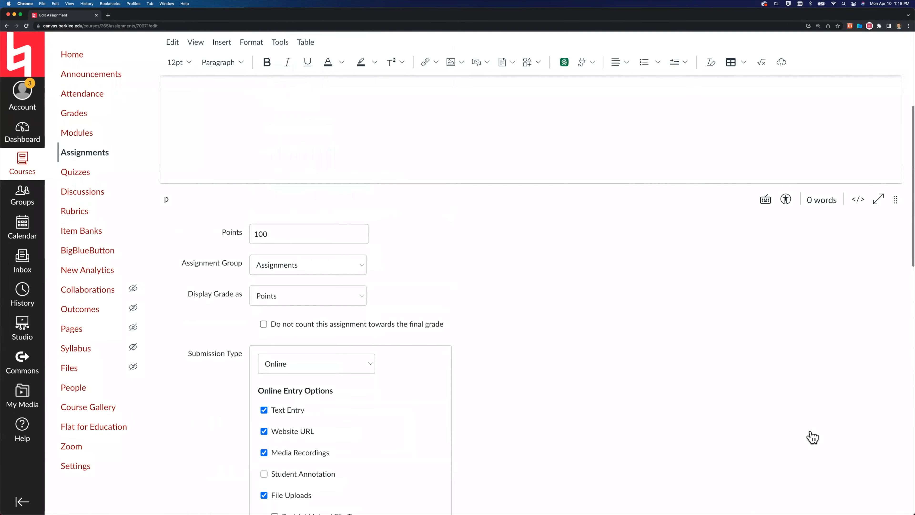
scroll(592, 339, down, 15)
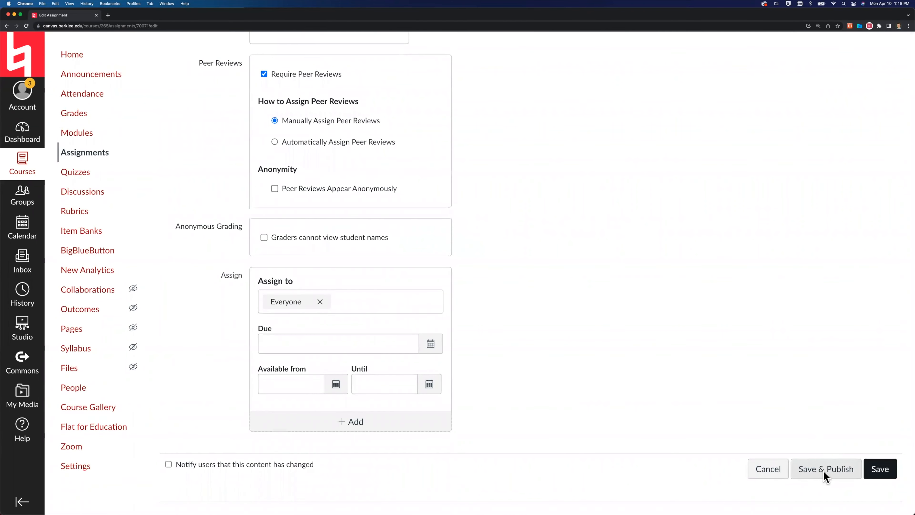
click(824, 471)
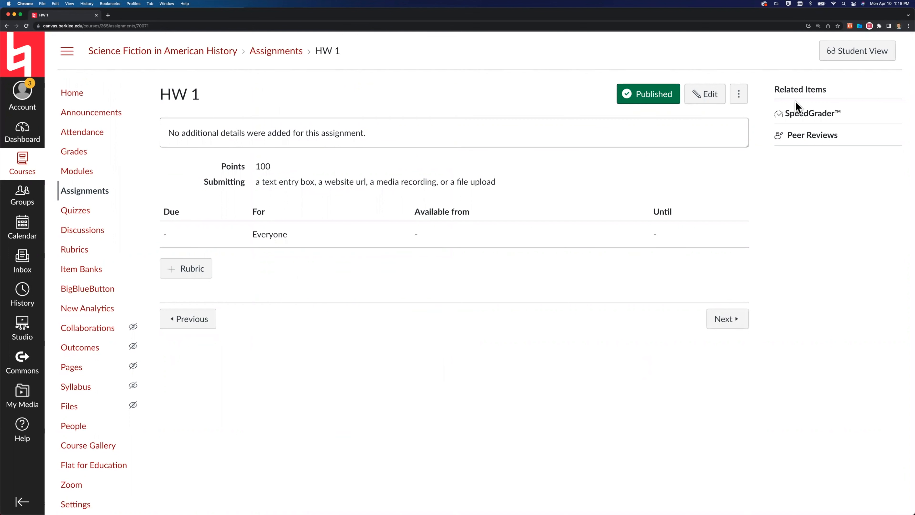
Step: Switch to Student View and start the HW 1 assignment as the test student
click(857, 51)
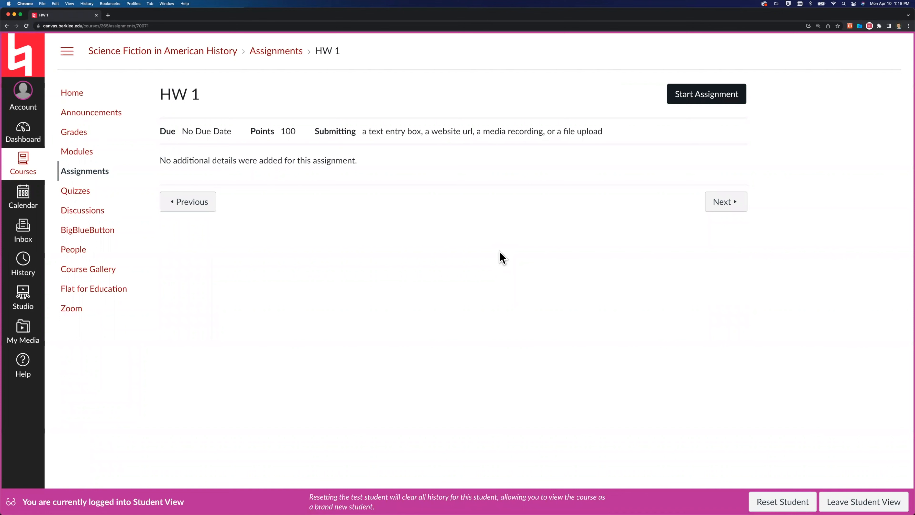
click(700, 99)
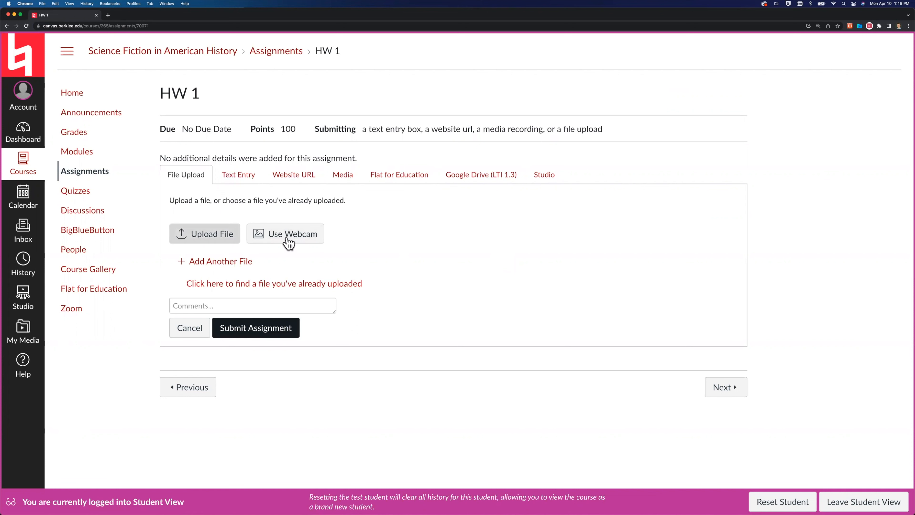
Step: Examine the Text Entry, Website URL, Media and Studio submission options available to students for HW 1
click(236, 177)
scroll(217, 227, down, 2)
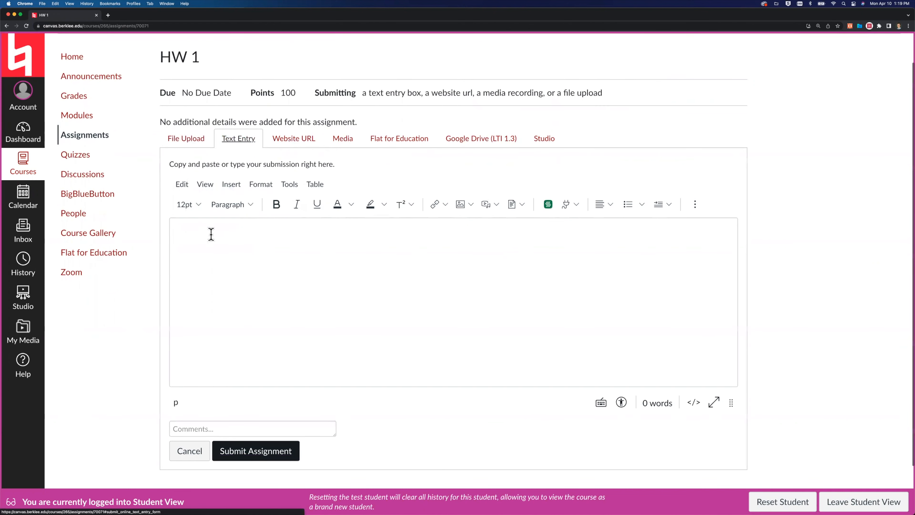
scroll(333, 272, up, 2)
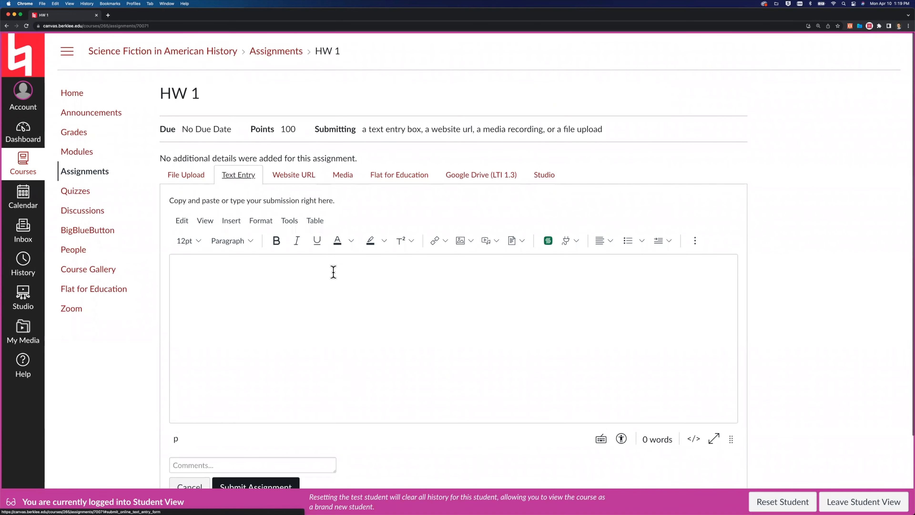
click(297, 176)
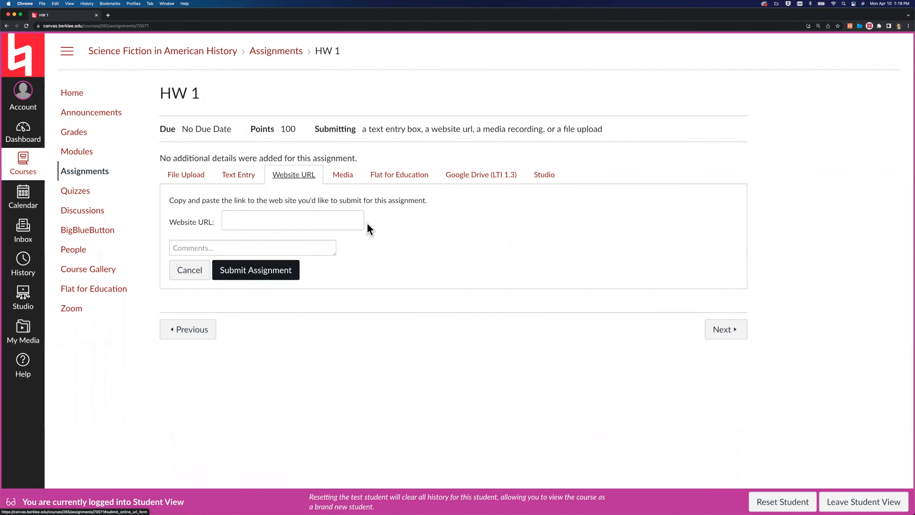
click(350, 179)
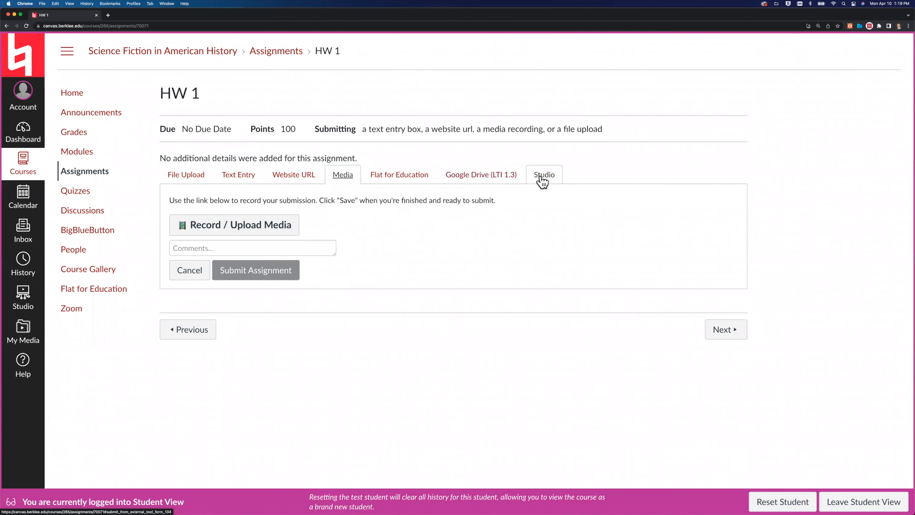
click(550, 176)
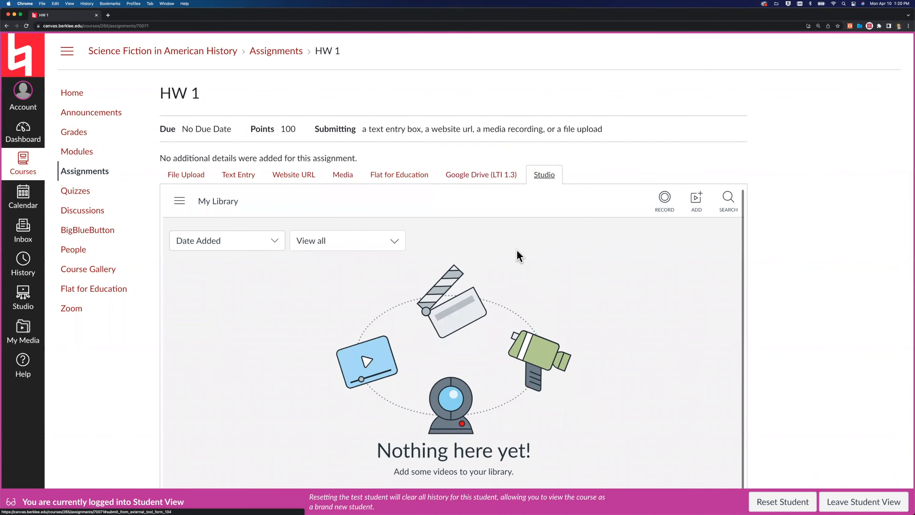
scroll(517, 251, down, 1)
scroll(517, 250, down, 2)
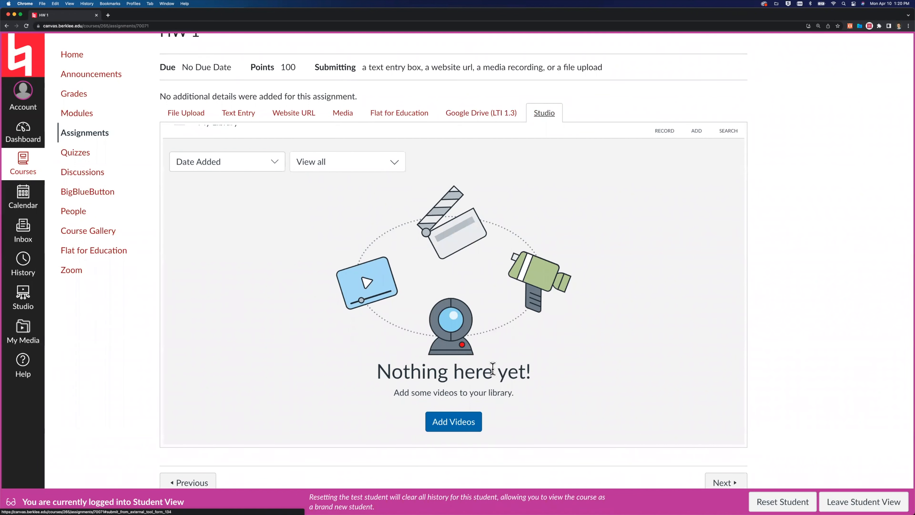
scroll(493, 369, up, 1)
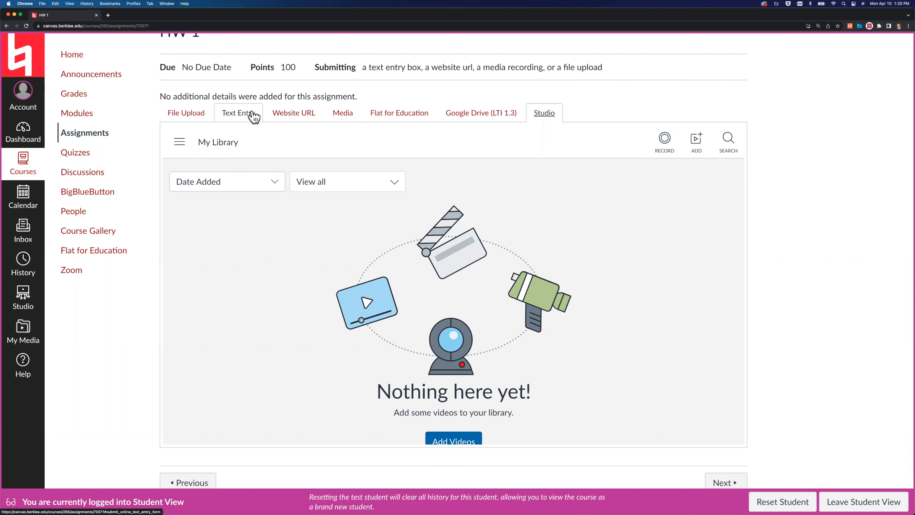
scroll(267, 172, down, 1)
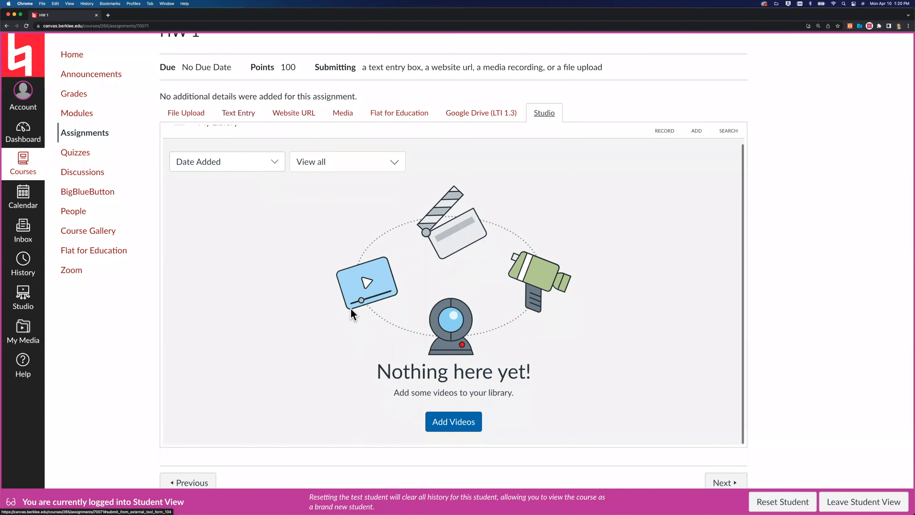
scroll(351, 313, down, 2)
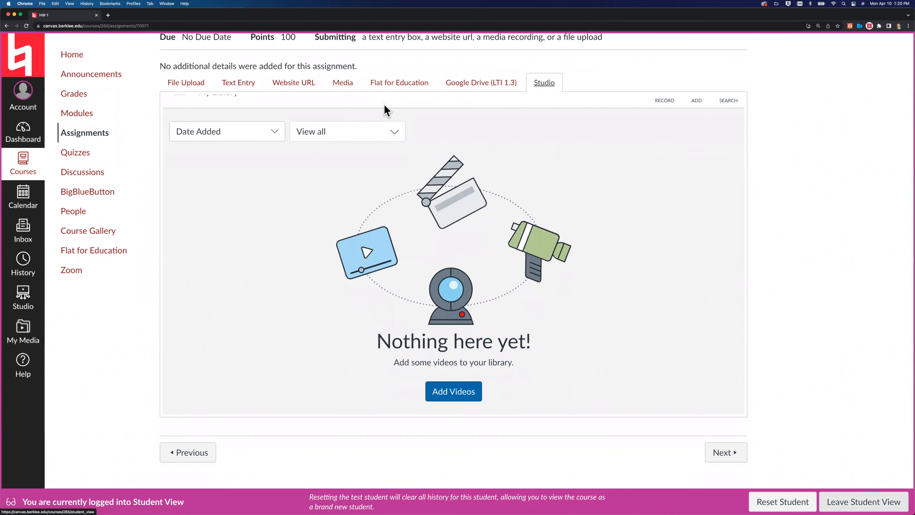
scroll(385, 104, up, 1)
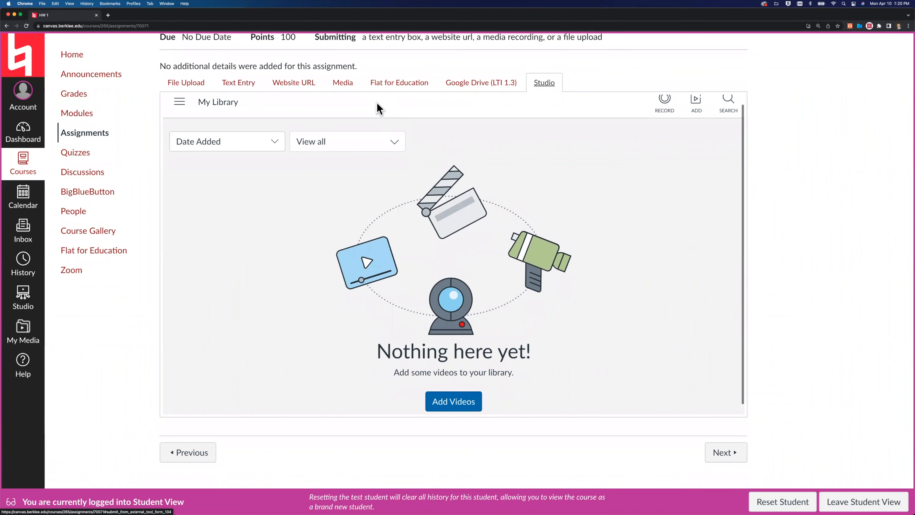
Step: Submit a text entry for HW 1 reading "This is my first submission"
click(233, 80)
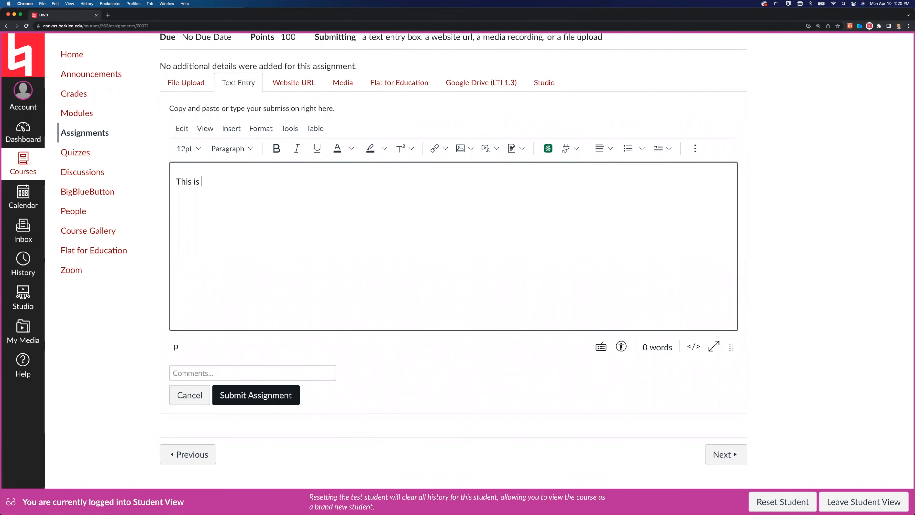
text(This is my first submissions)
key(BackSpace)
click(247, 398)
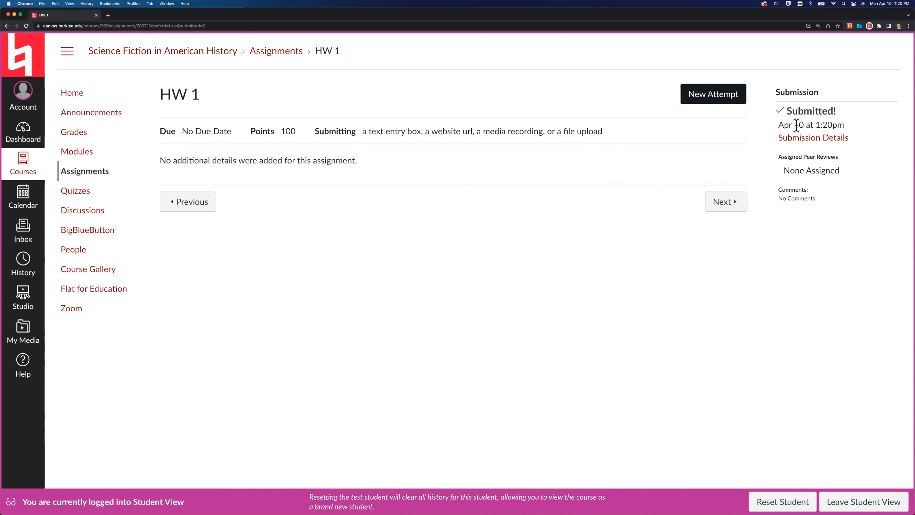
Step: Make a new attempt at HW 1 and submit the text entry "This is my second submission"
click(803, 139)
click(238, 174)
click(229, 267)
text(T)
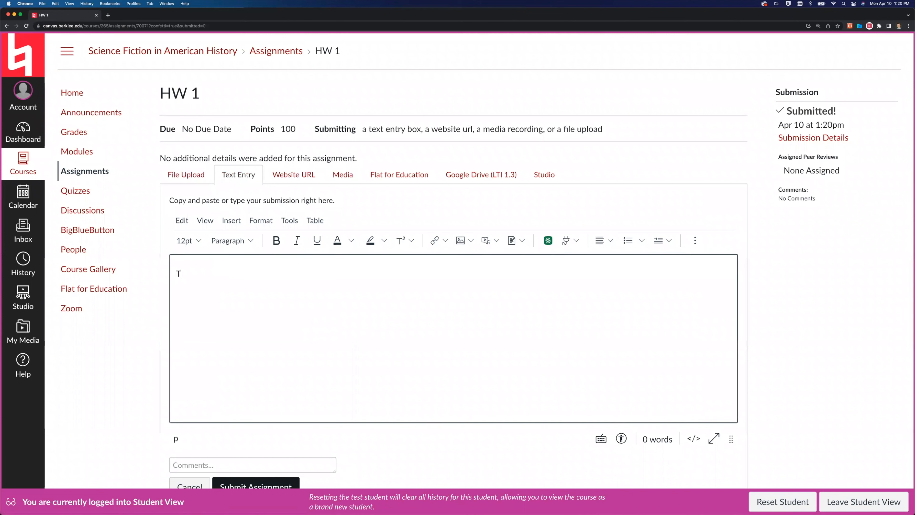
text(his is my second )
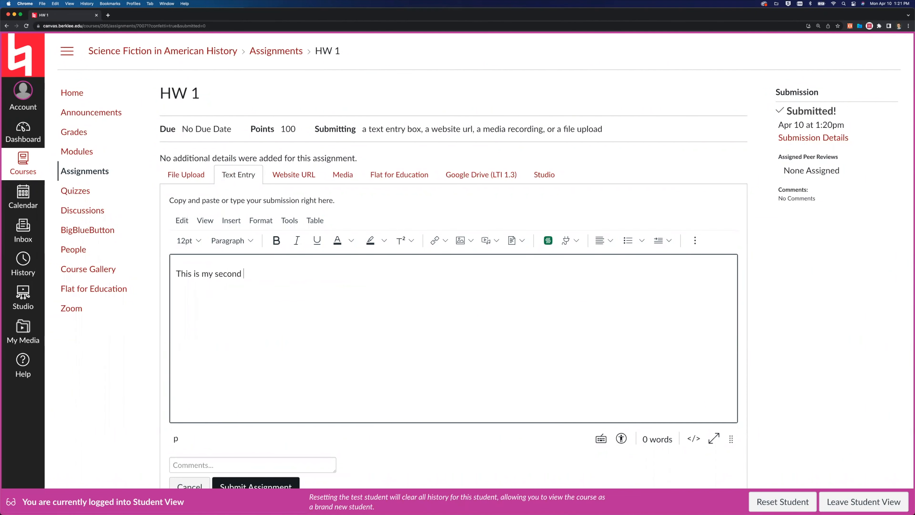
text(submission)
scroll(208, 333, down, 5)
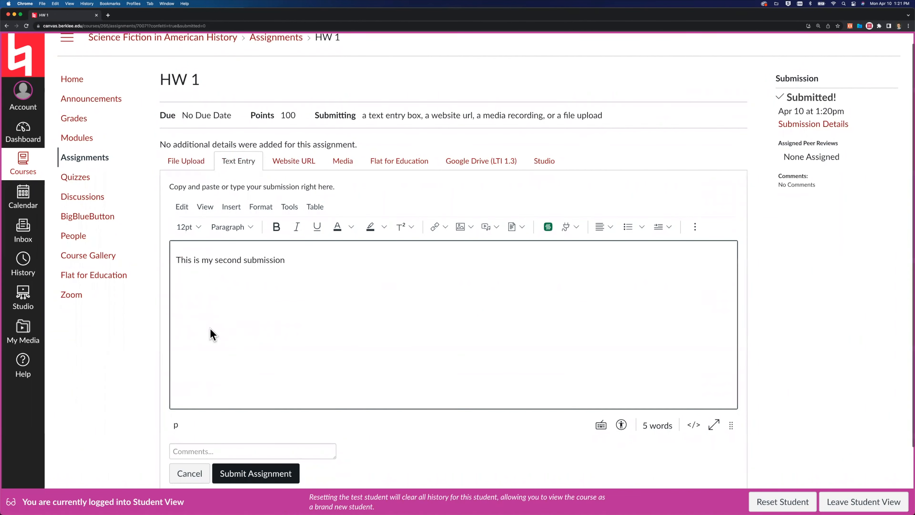
click(253, 392)
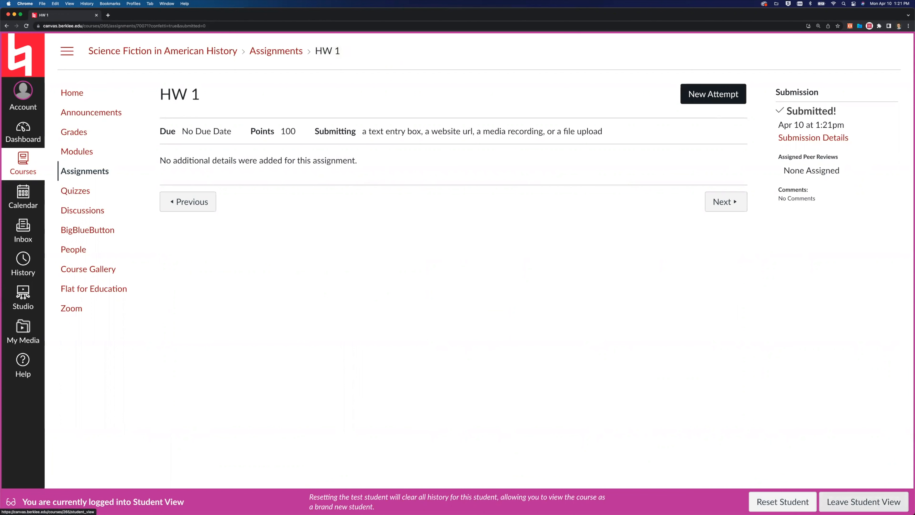
Step: Leave Student View and open the HW 1 submissions in SpeedGrader
click(864, 502)
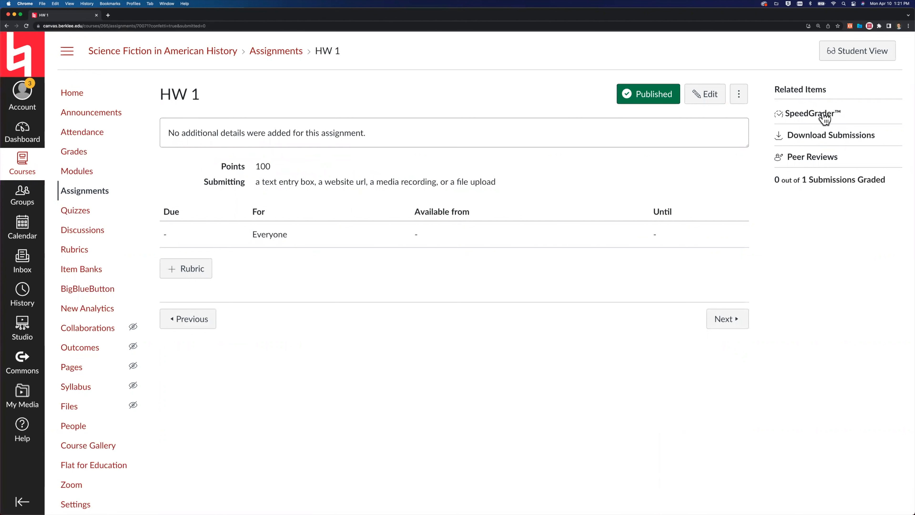
click(810, 114)
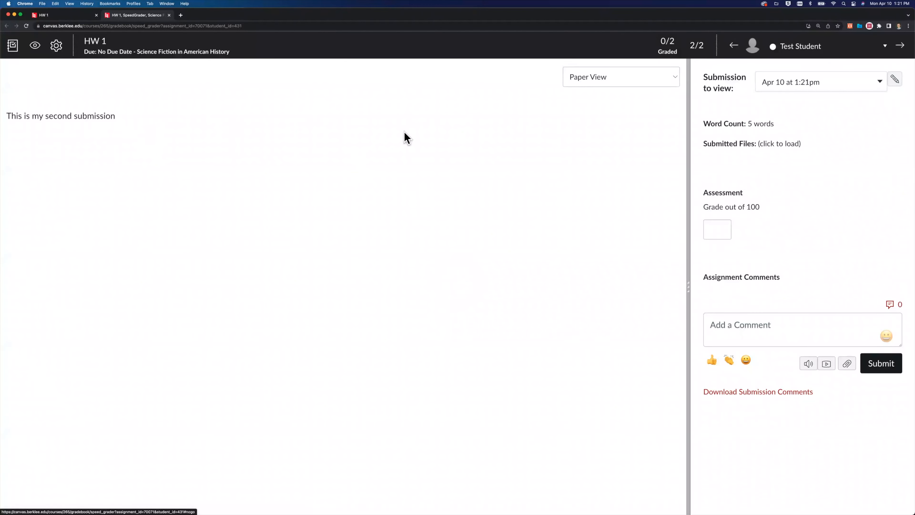
Step: Compare the first and second HW 1 submissions of the test student in SpeedGrader and return to the assignment page
triple_click(65, 116)
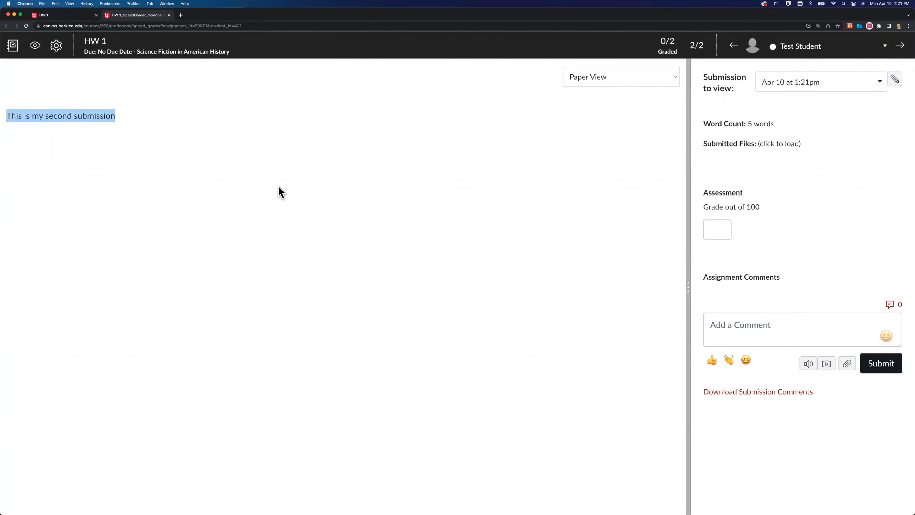
click(279, 186)
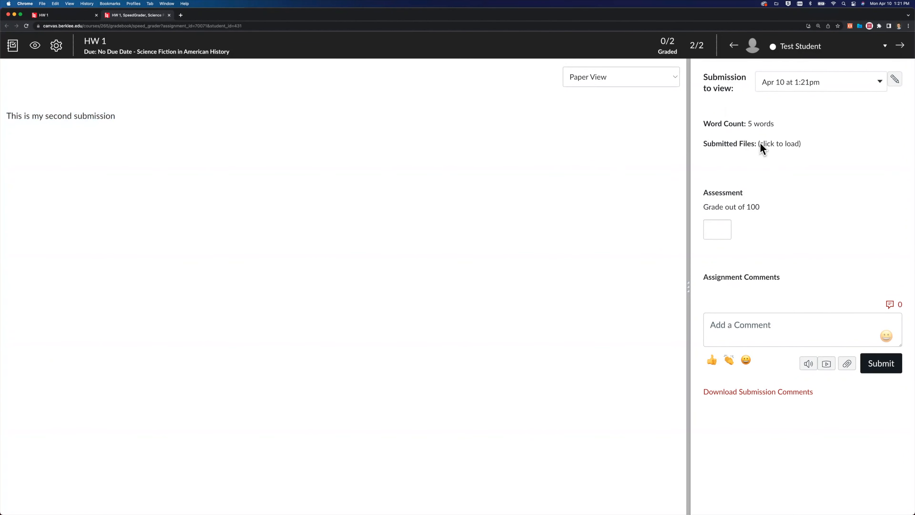
click(796, 80)
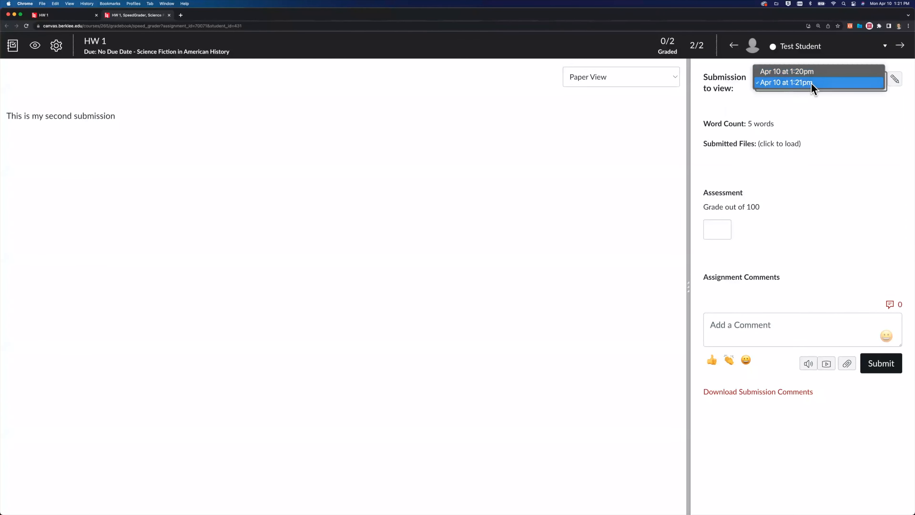
click(807, 85)
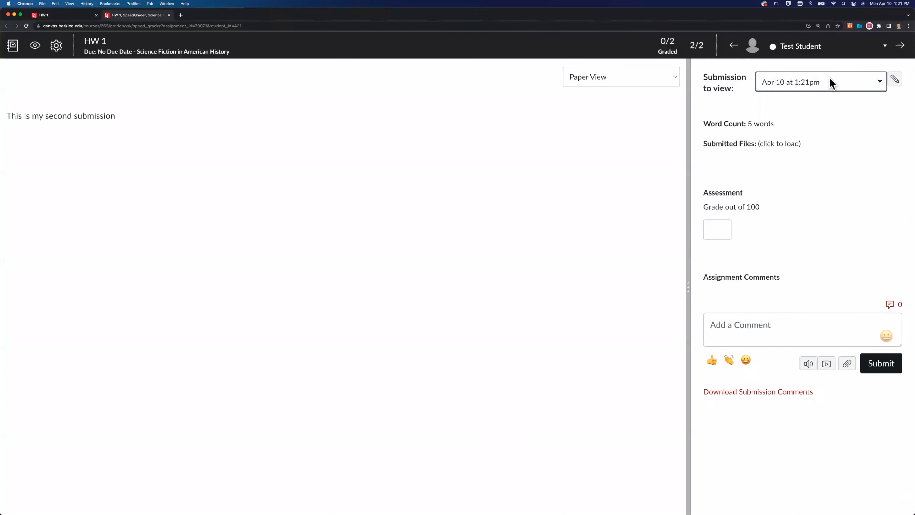
click(836, 80)
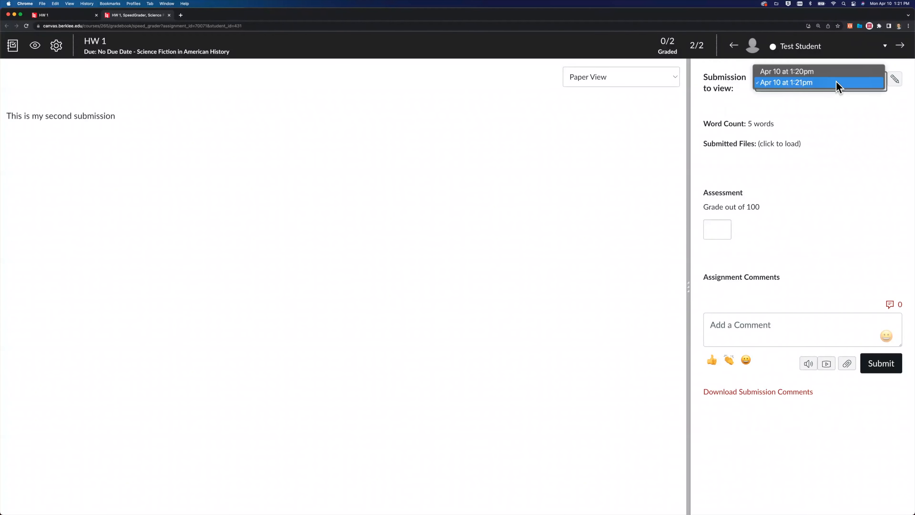
click(817, 72)
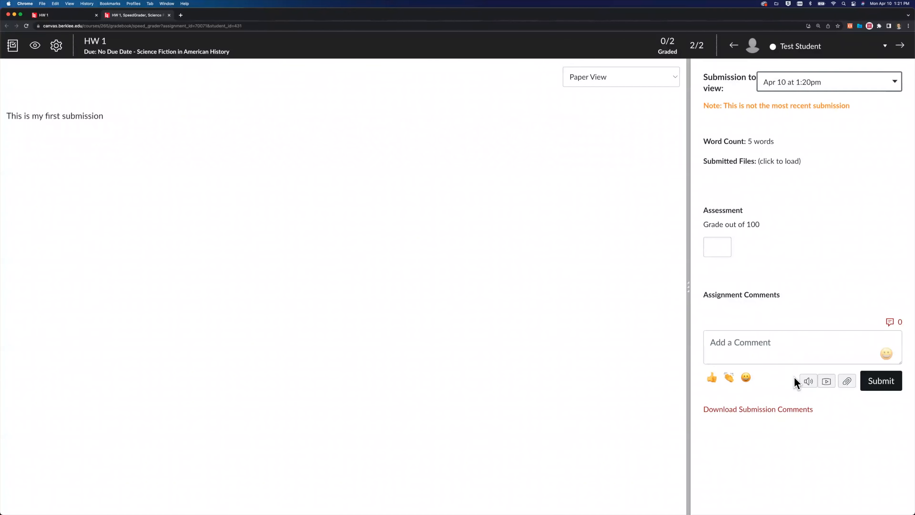
click(813, 78)
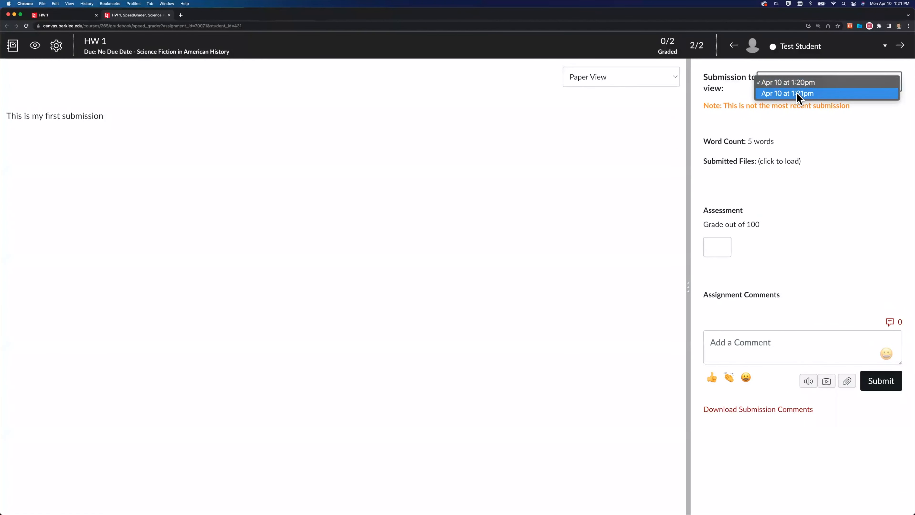
click(800, 92)
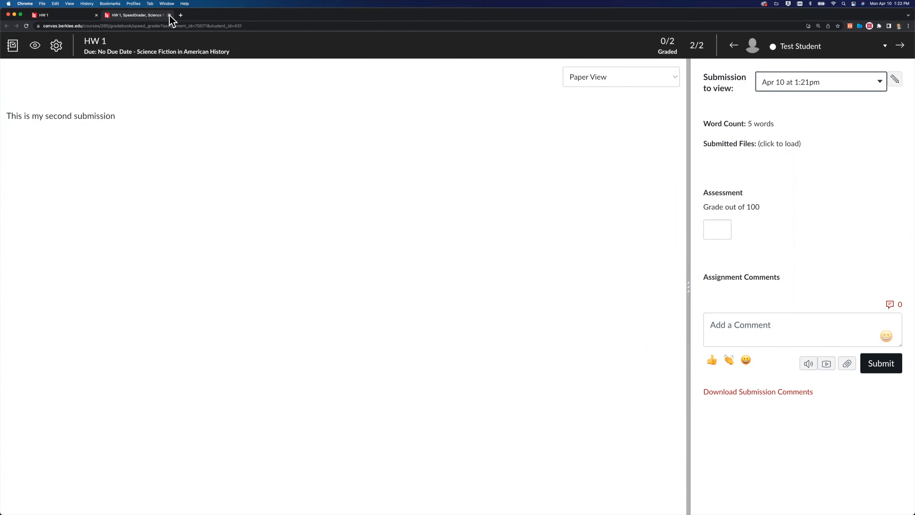
key(super+w)
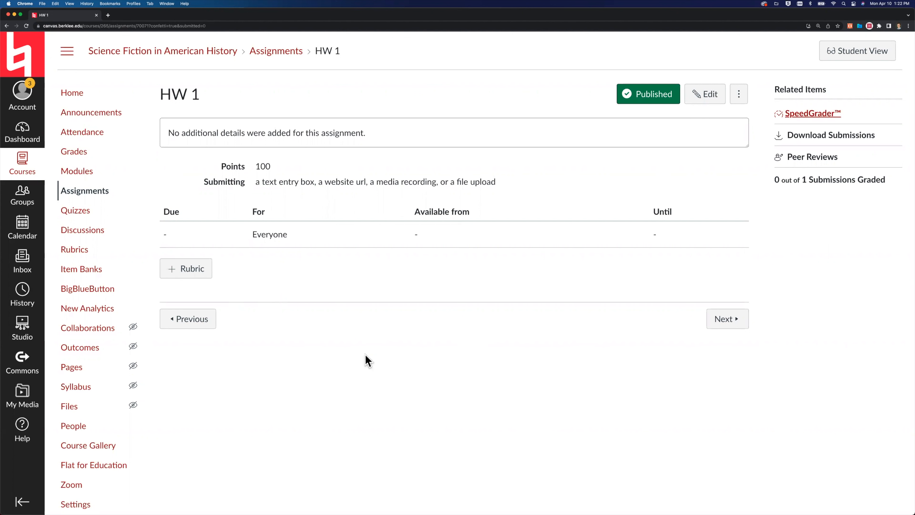
Step: Start a new rubric for HW 1 and set its first criterion's description to "Grammar"
click(187, 275)
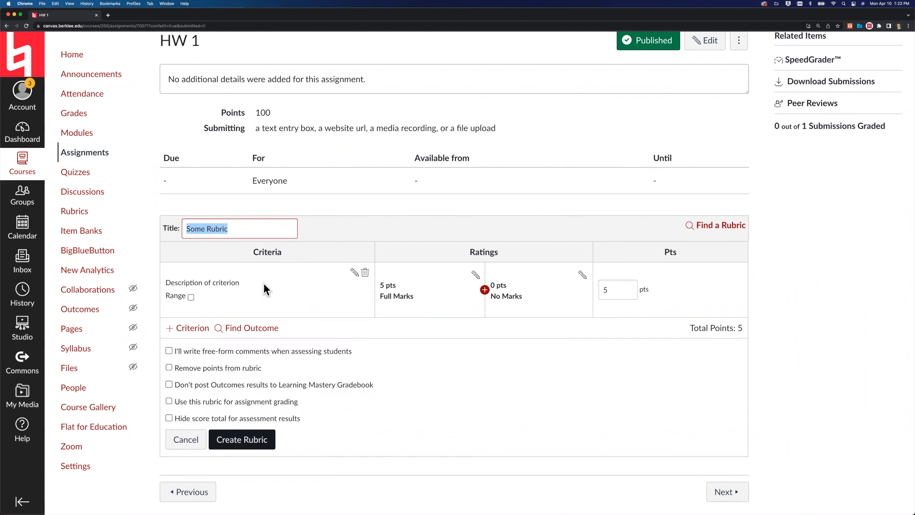
click(355, 273)
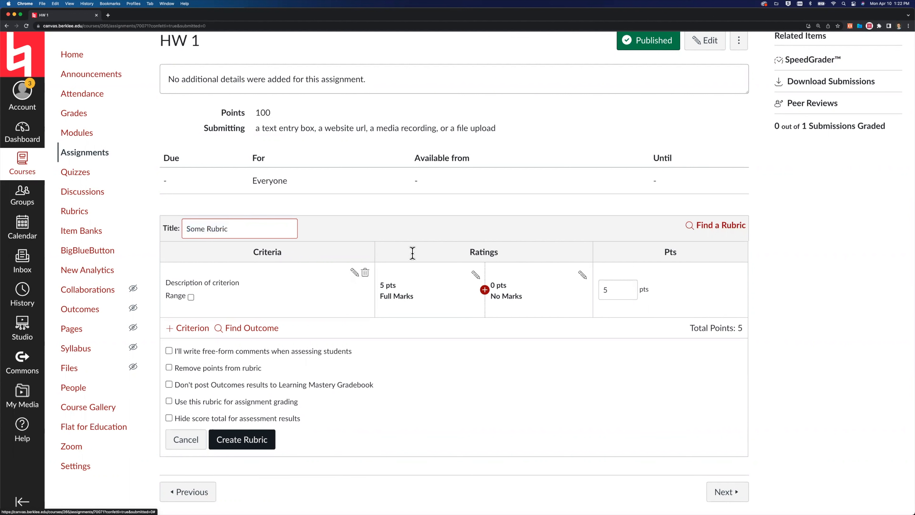
triple_click(390, 238)
text(Grammer)
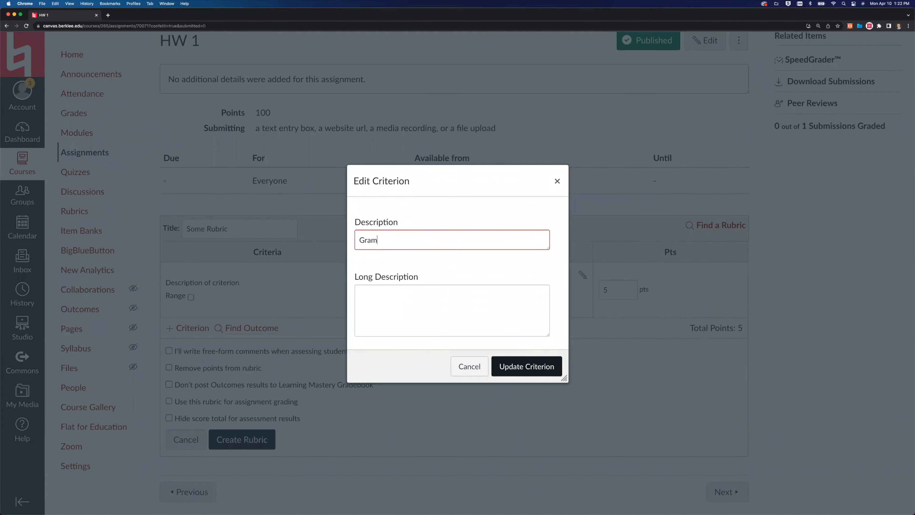
key(BackSpace)
key(BackSpace)
text(ar)
click(414, 309)
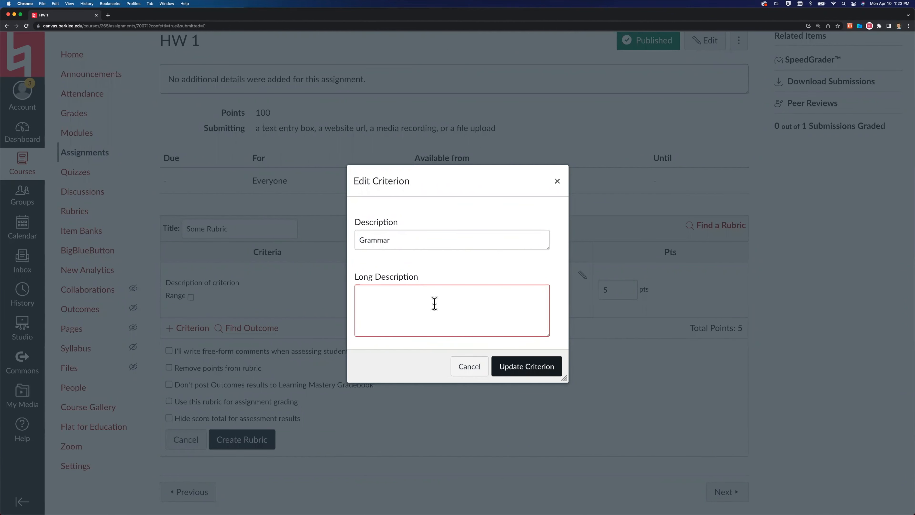
double_click(362, 238)
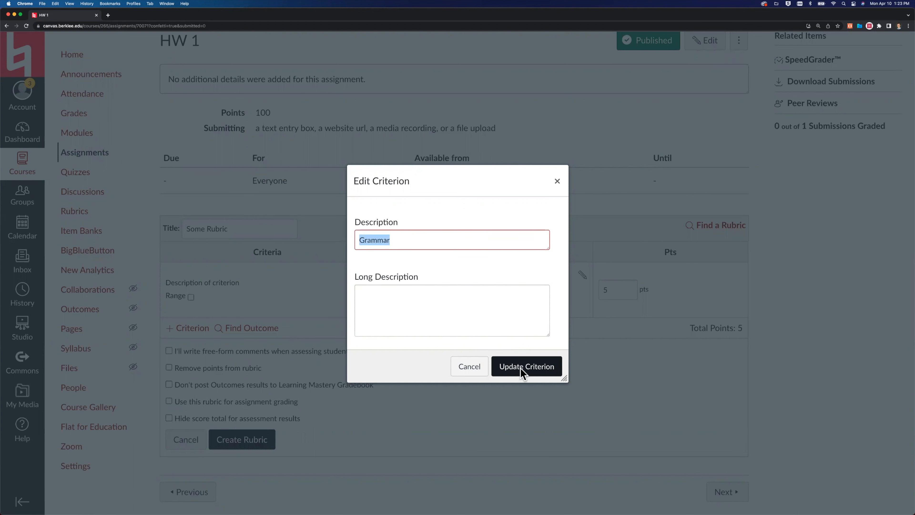
key(Return)
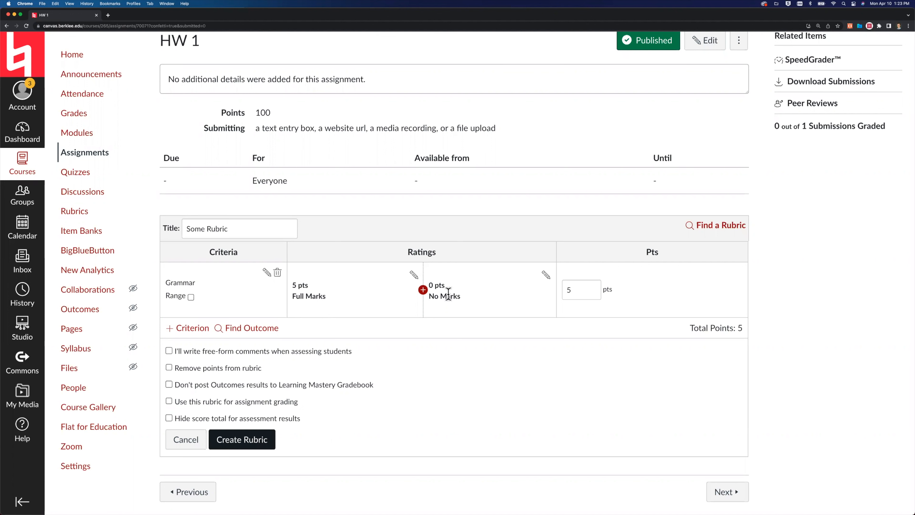
Step: Retitle the Grammar criterion's Full Marks rating "Excellent" and set its score to 25 points
click(413, 275)
triple_click(393, 273)
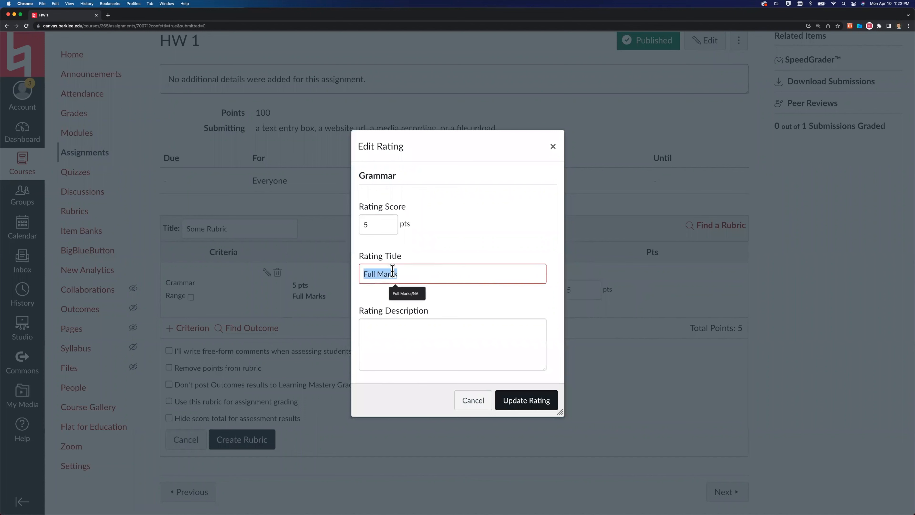
text(Excellent)
click(373, 323)
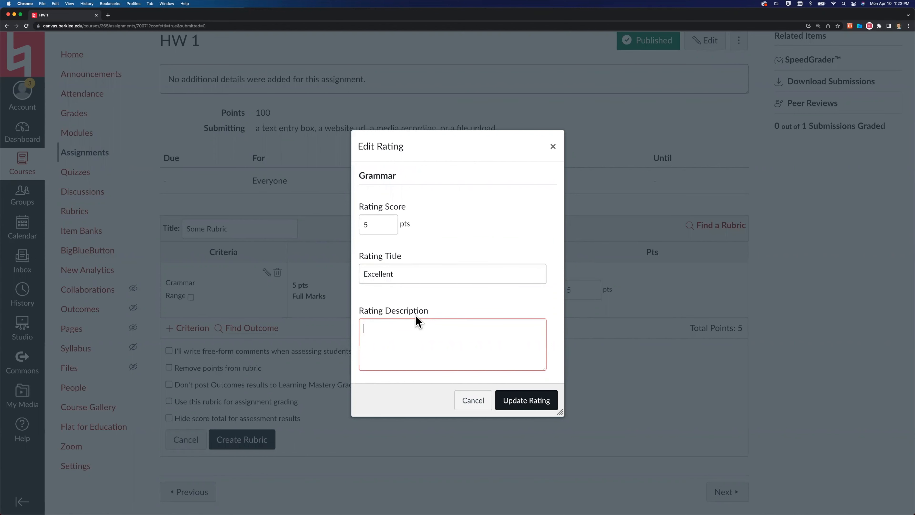
double_click(373, 225)
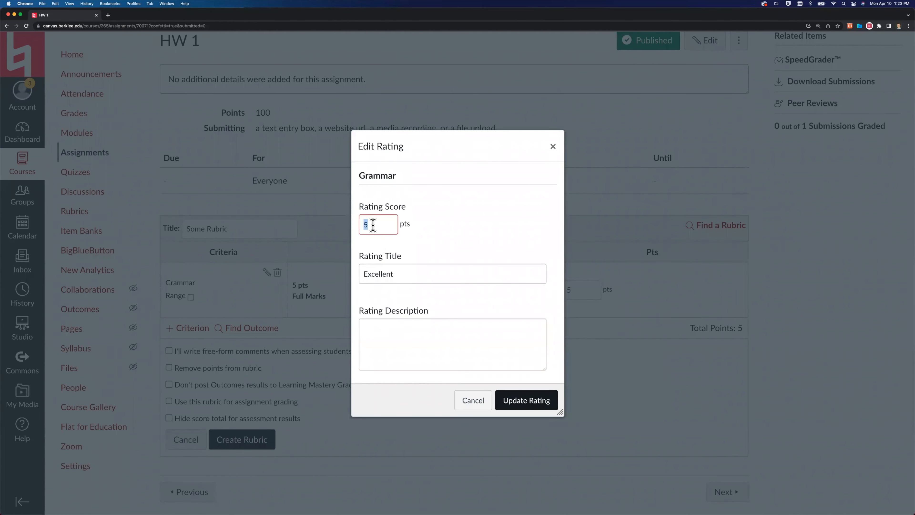
text(25)
click(524, 396)
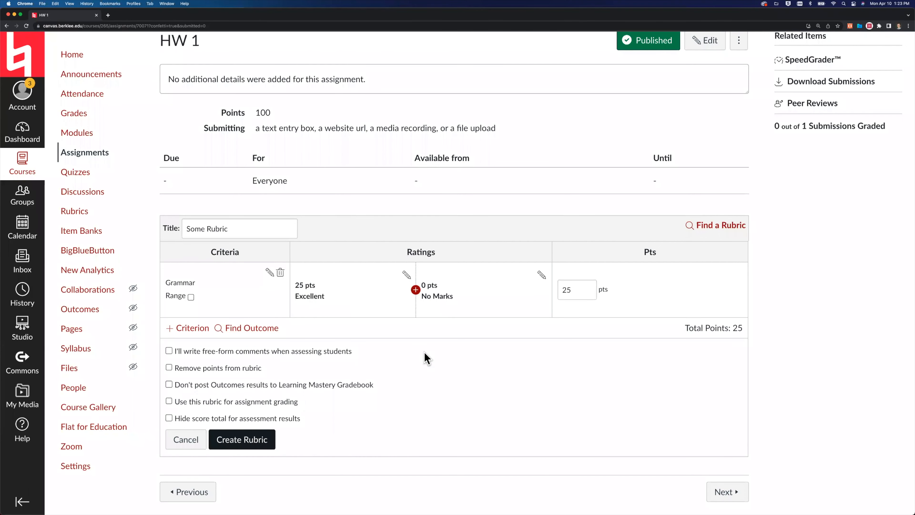
Step: Set the Grammar criterion's total to 30 points and retitle its No Marks rating "Poor"
double_click(577, 290)
text(30)
click(541, 277)
triple_click(399, 287)
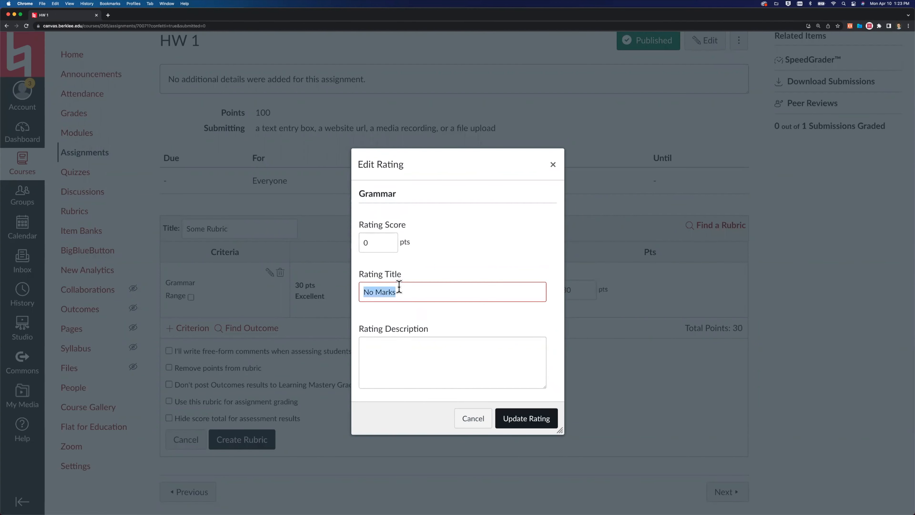
text(Poor)
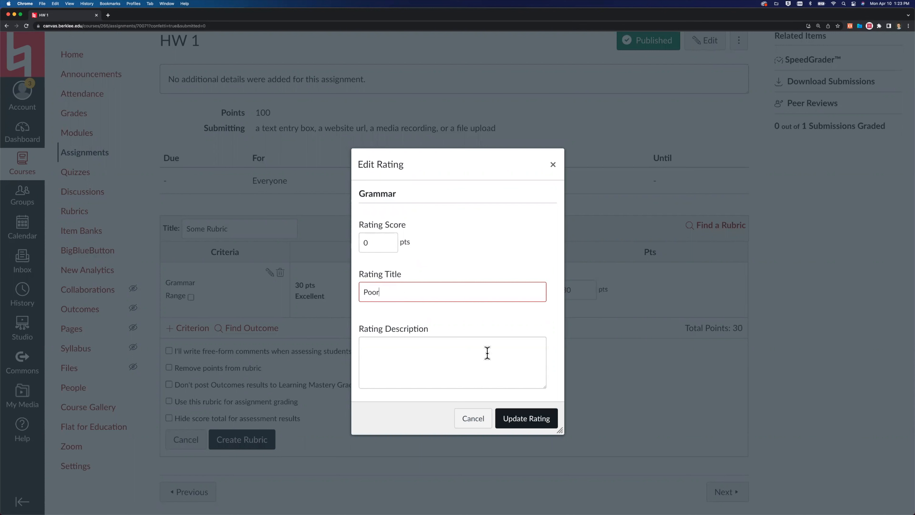
click(533, 423)
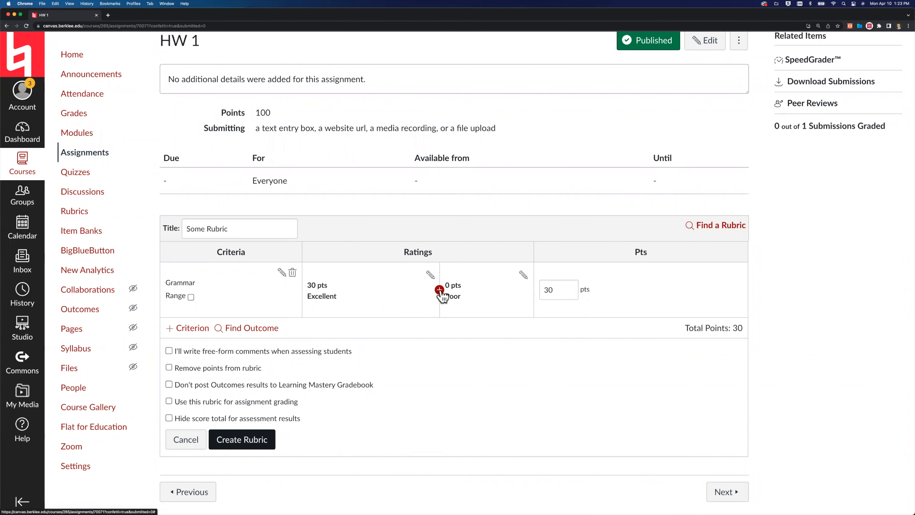
Step: Add a 20-point rating titled "Good" between Excellent and Poor for the Grammar criterion
click(440, 290)
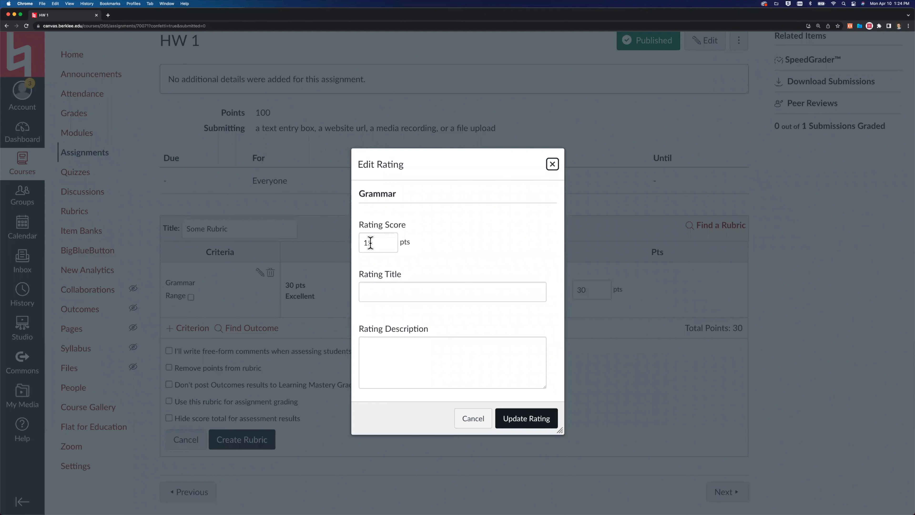
double_click(371, 242)
text(20)
click(403, 291)
text(Good)
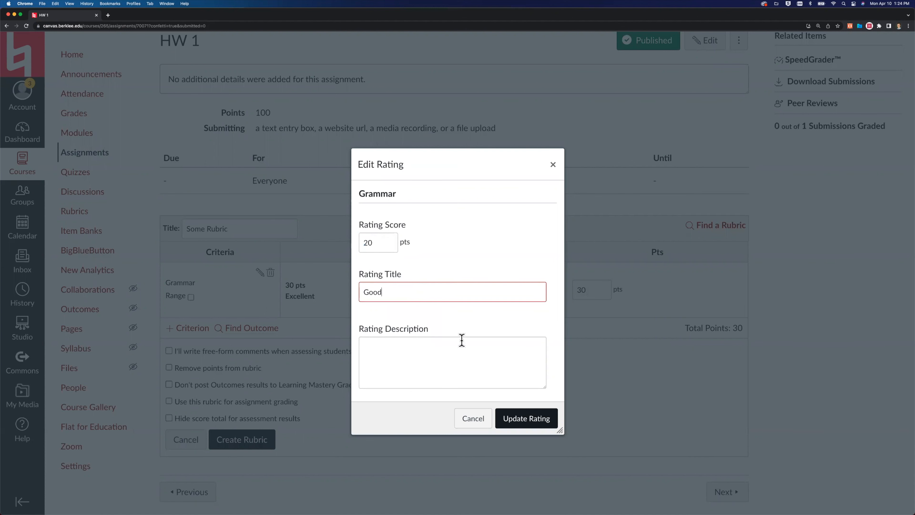
click(525, 418)
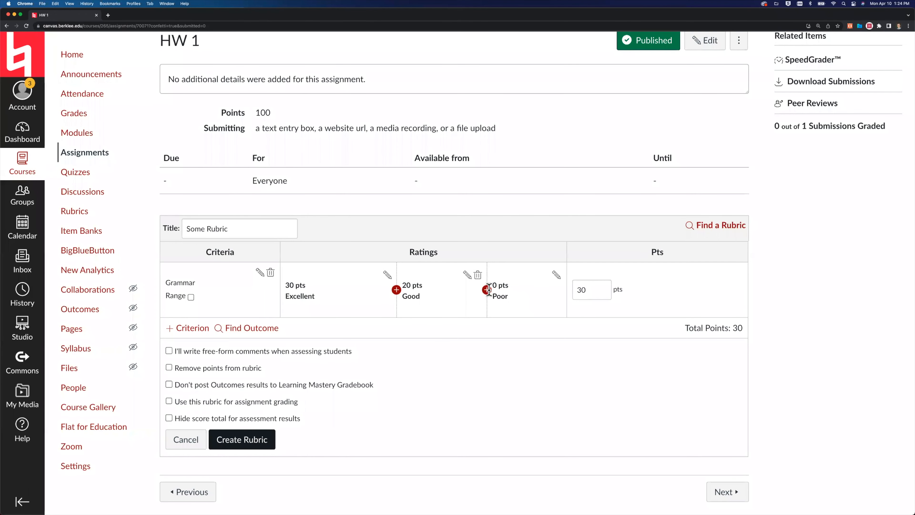
Step: Add a 10-point rating titled "Fine" between Good and Poor for the Grammar criterion
click(488, 290)
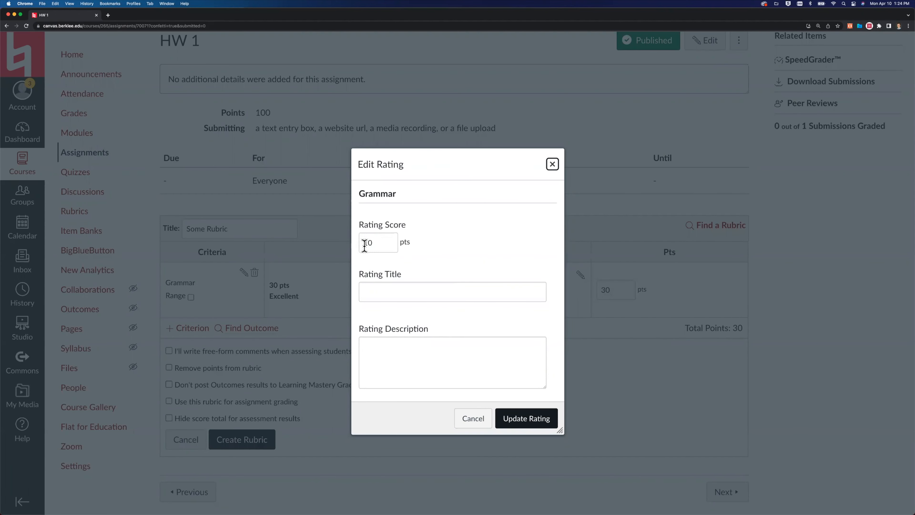
click(387, 290)
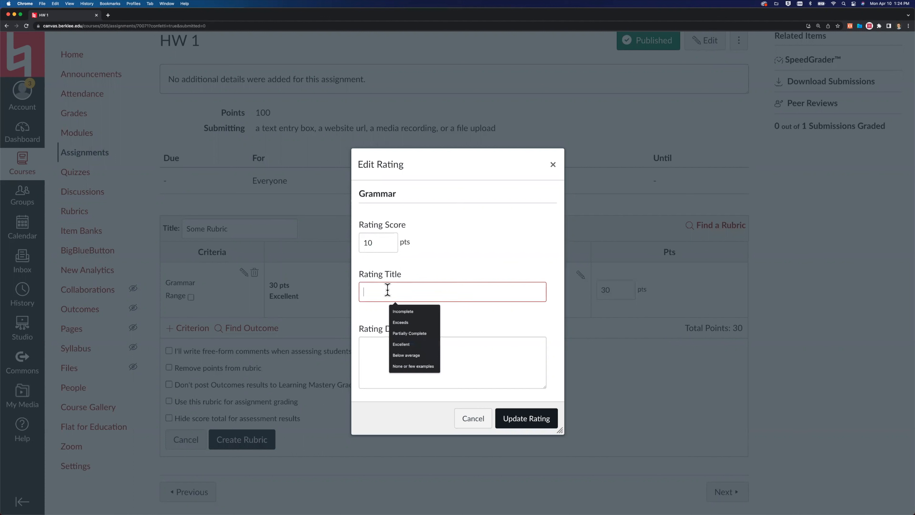
text(Fine)
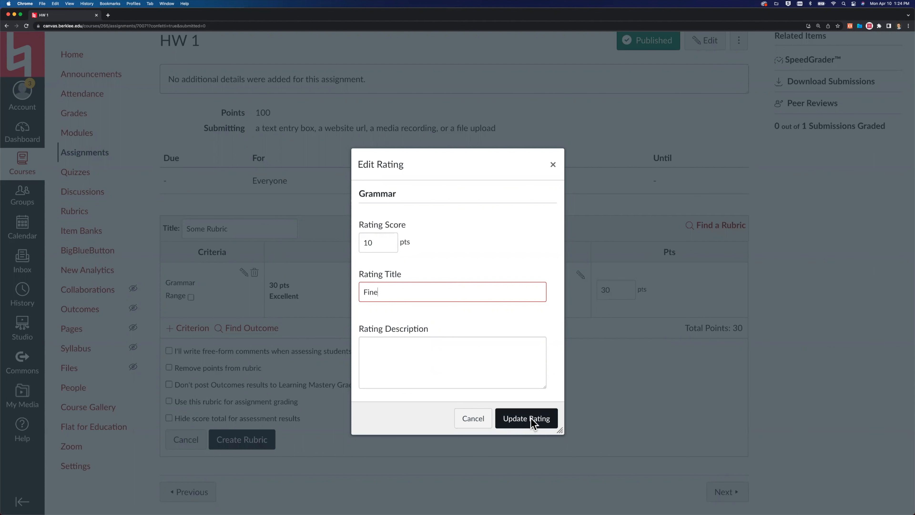
click(520, 427)
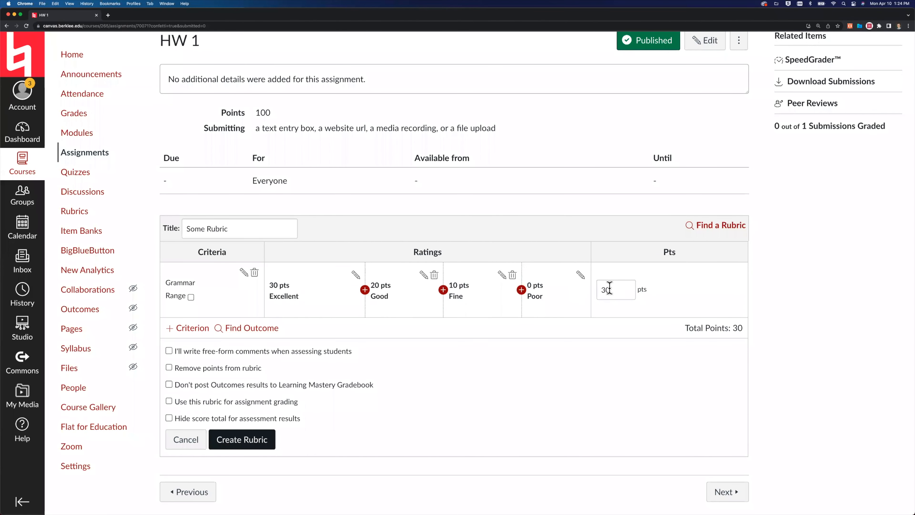
Step: Look at the options for adding or duplicating a criterion, and enable using this rubric for assignment grading
click(192, 329)
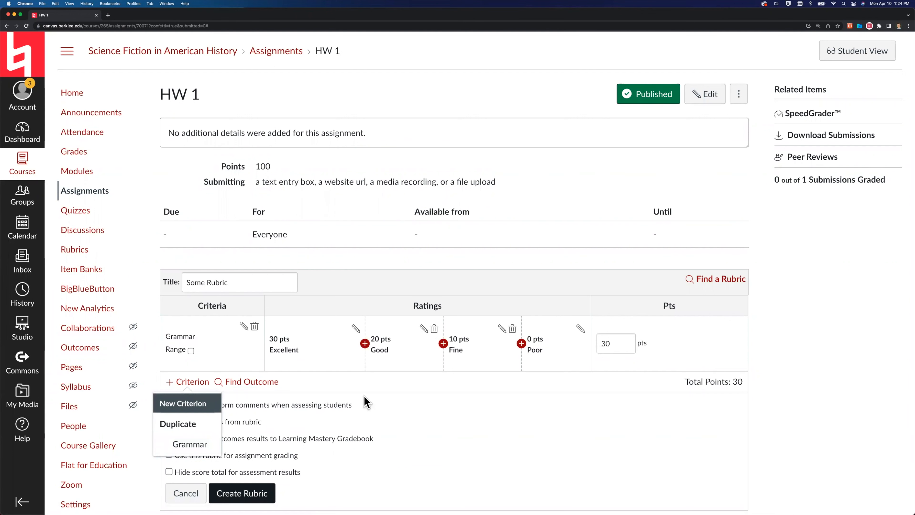
click(414, 405)
scroll(415, 405, down, 1)
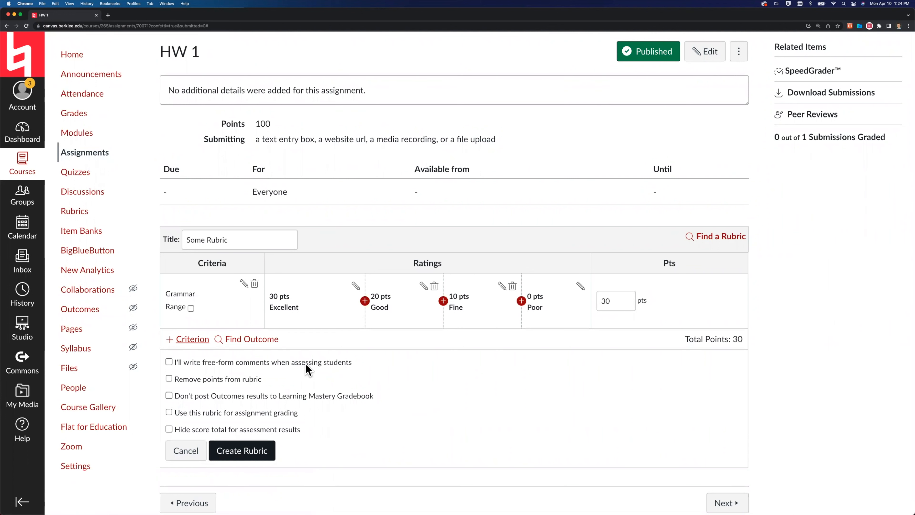
click(169, 413)
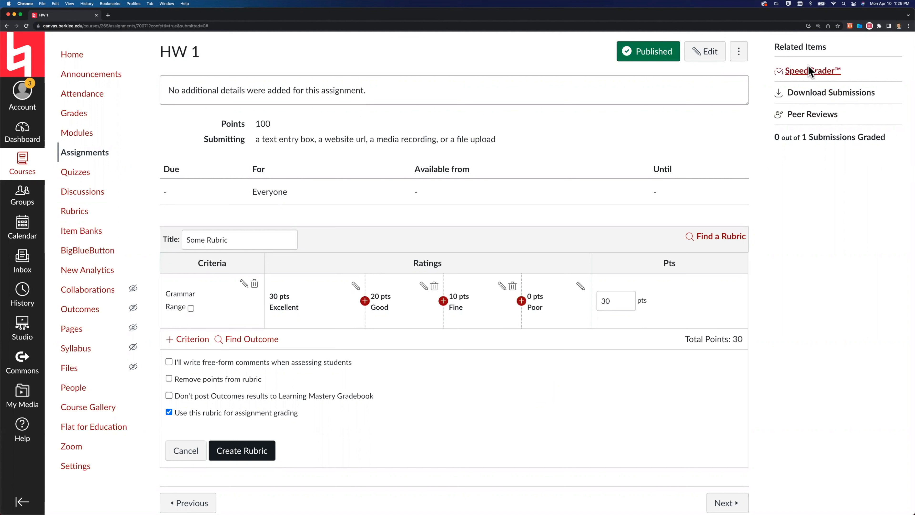
Step: Examine the assessment area for HW 1 in SpeedGrader and return to the rubric being edited
click(813, 70)
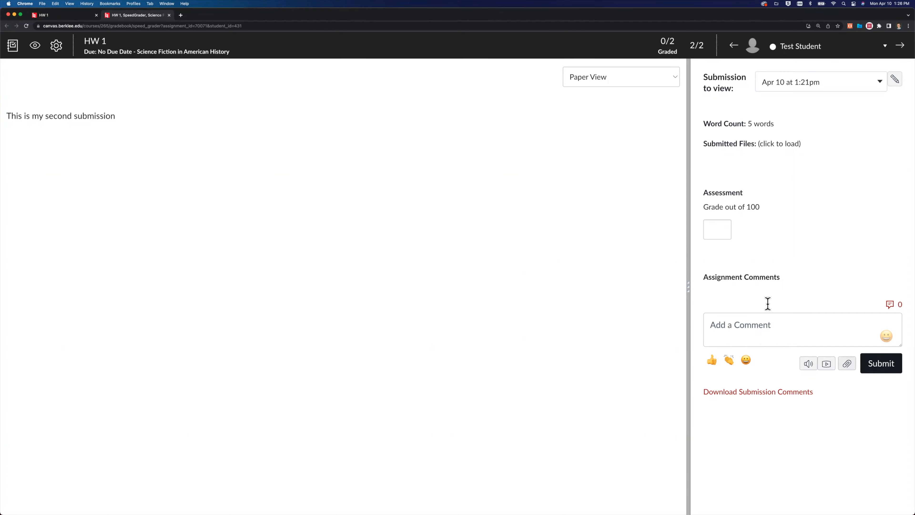
click(169, 15)
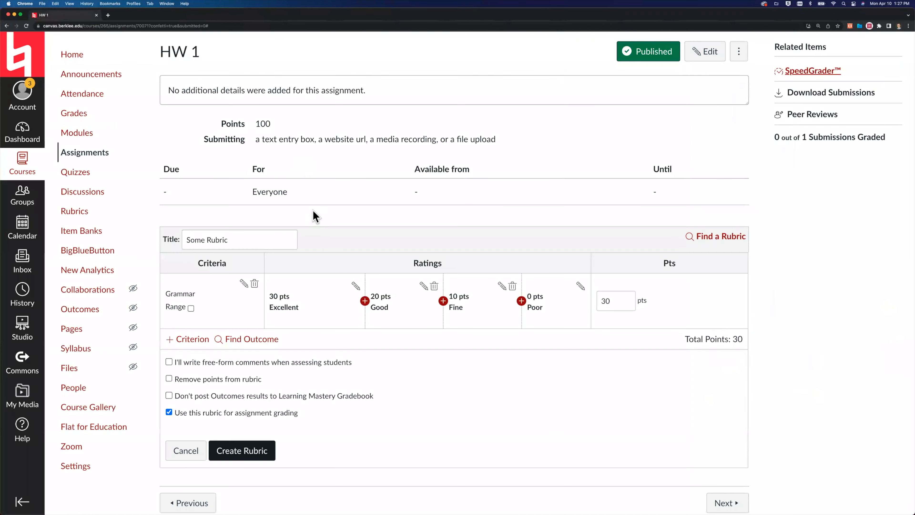
scroll(313, 210, down, 1)
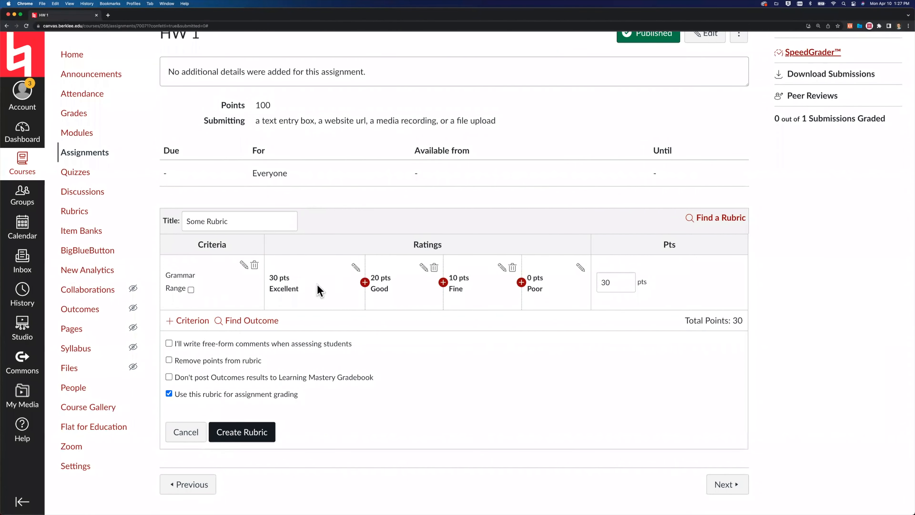
Step: Cancel the rubric being created for HW 1 and go to the course's modules
click(186, 432)
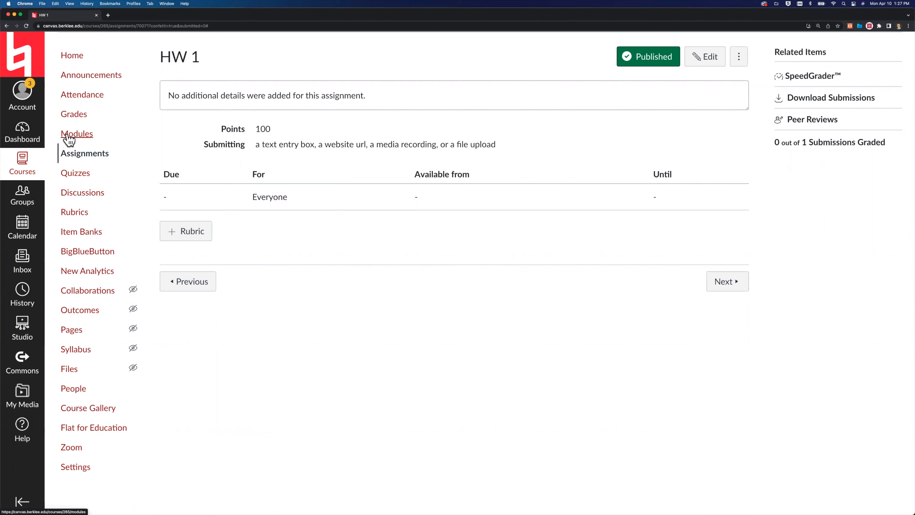
click(74, 135)
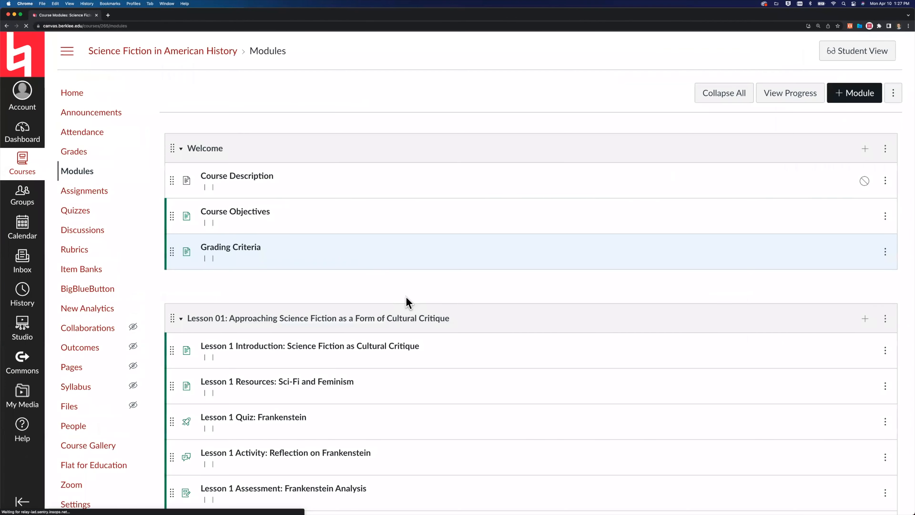
scroll(649, 253, down, 3)
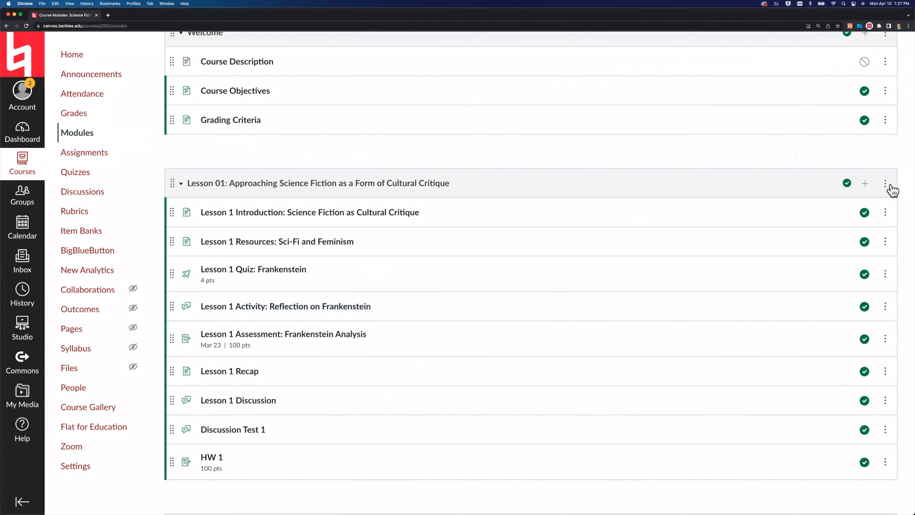
Step: Add a new discussion topic named "Discussion 1" to the Lesson 01 module
click(866, 185)
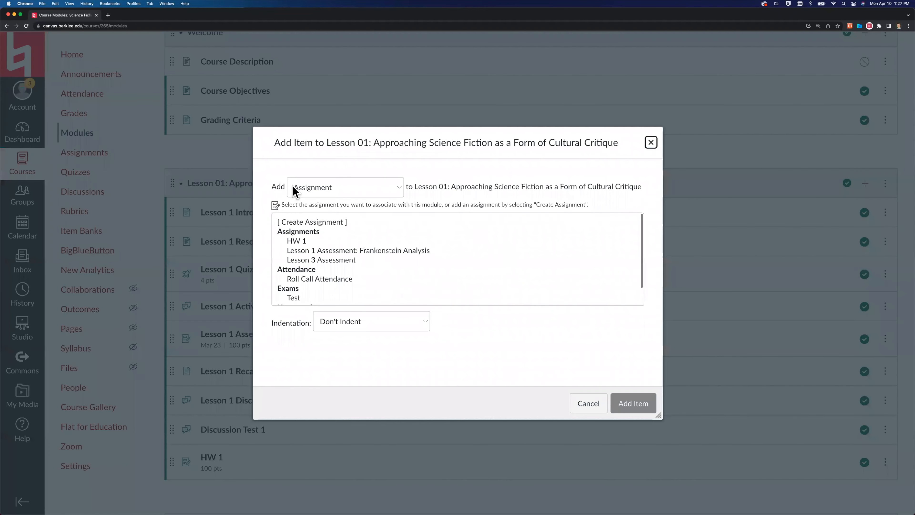
click(295, 190)
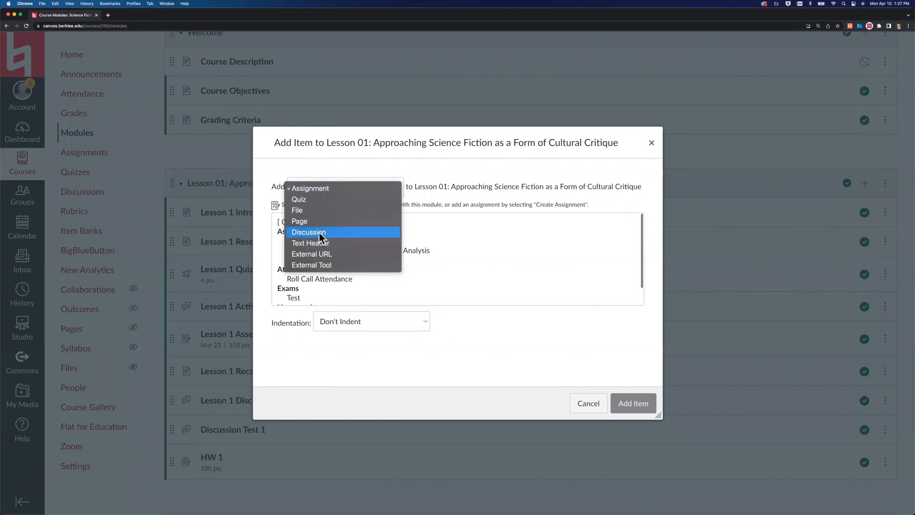
click(311, 232)
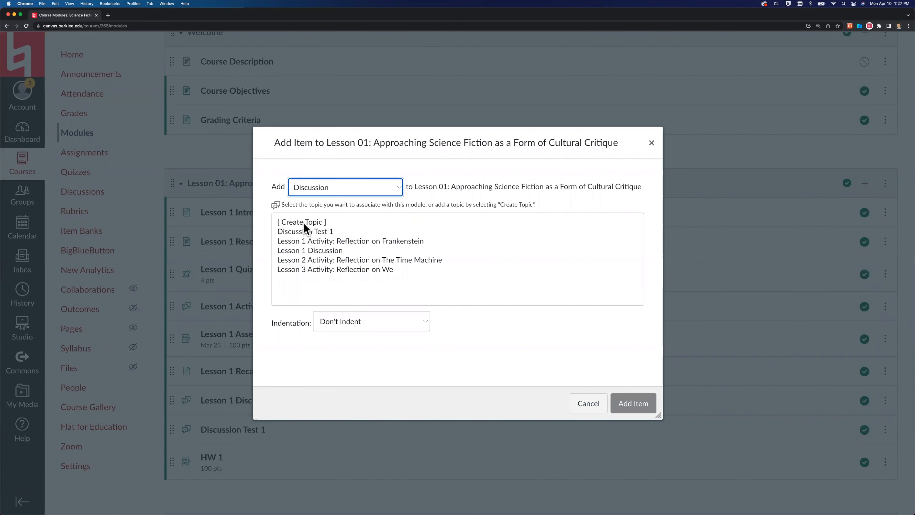
click(304, 223)
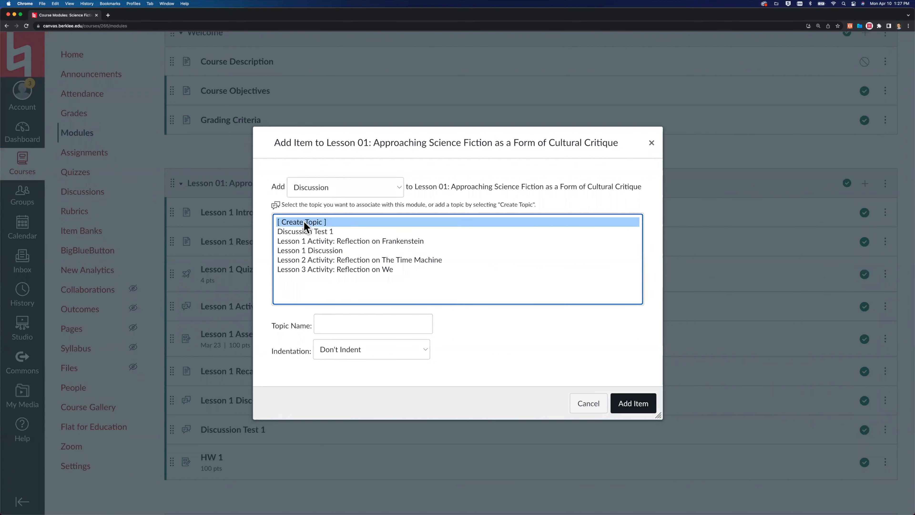
click(337, 326)
text(Discussion)
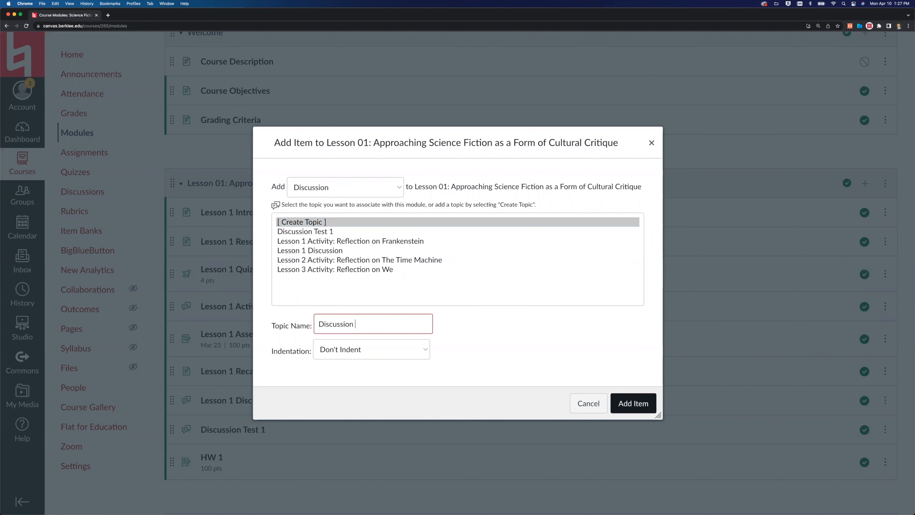
text( 1)
click(622, 413)
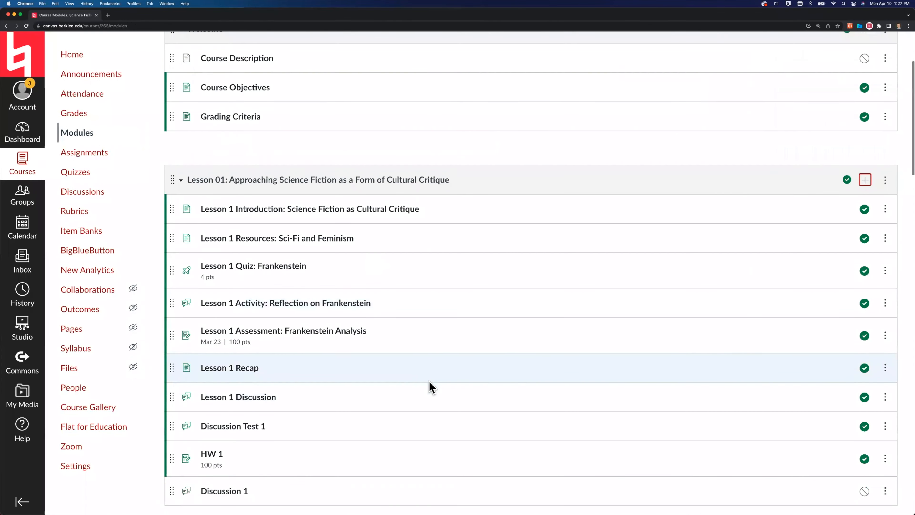
Step: Open Discussion 1 from the Lesson 01 module for editing
scroll(428, 386, down, 2)
scroll(288, 434, down, 1)
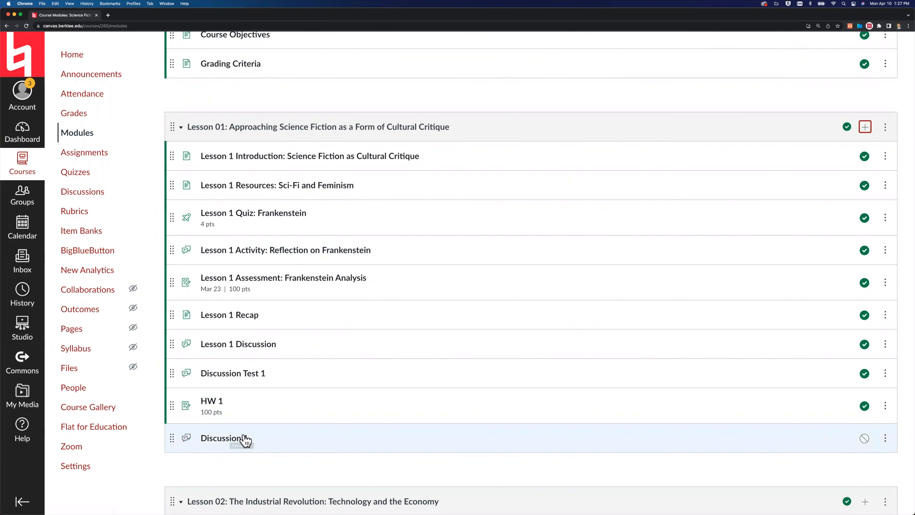
click(213, 438)
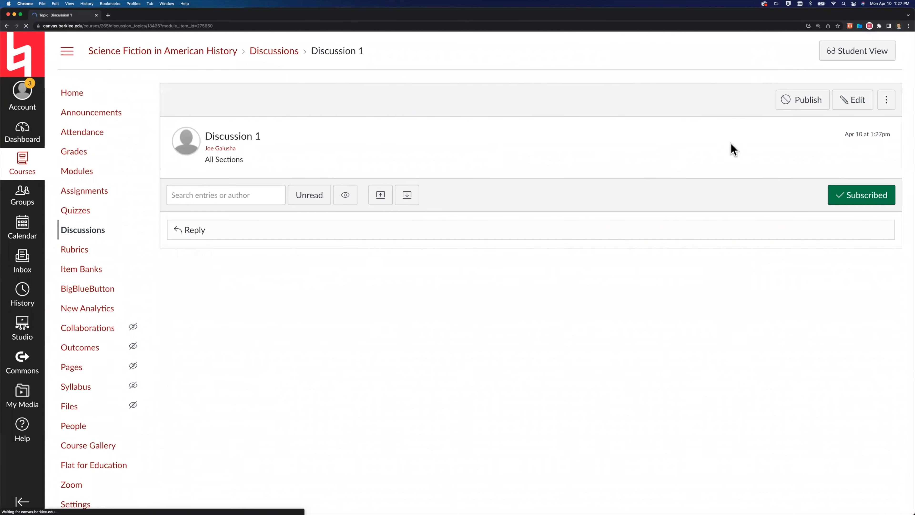
click(856, 101)
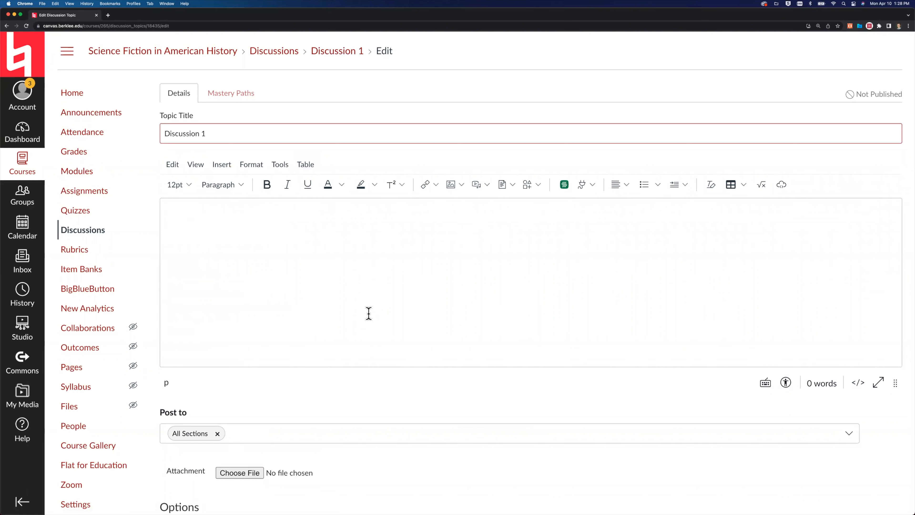
Step: Examine the discussion's section, attachment and reply options, trying out the requirement that users post before seeing replies
scroll(367, 314, down, 5)
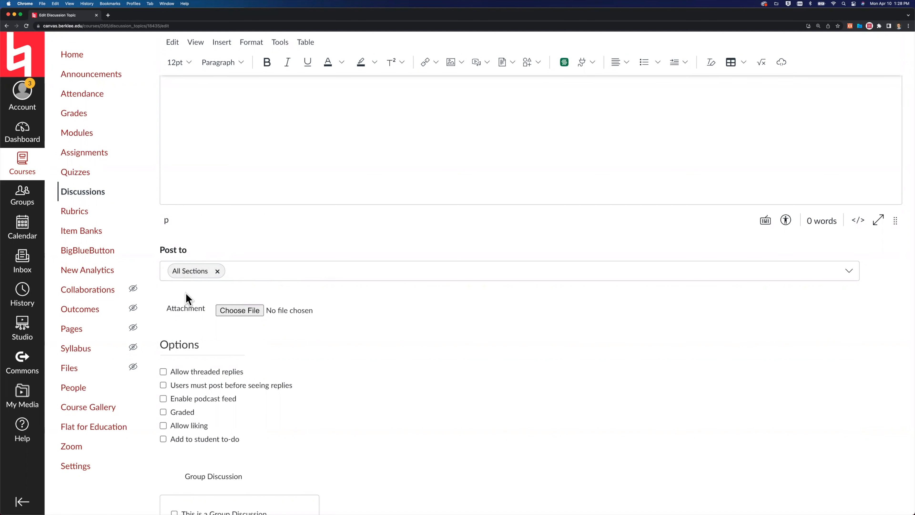
scroll(252, 334, down, 3)
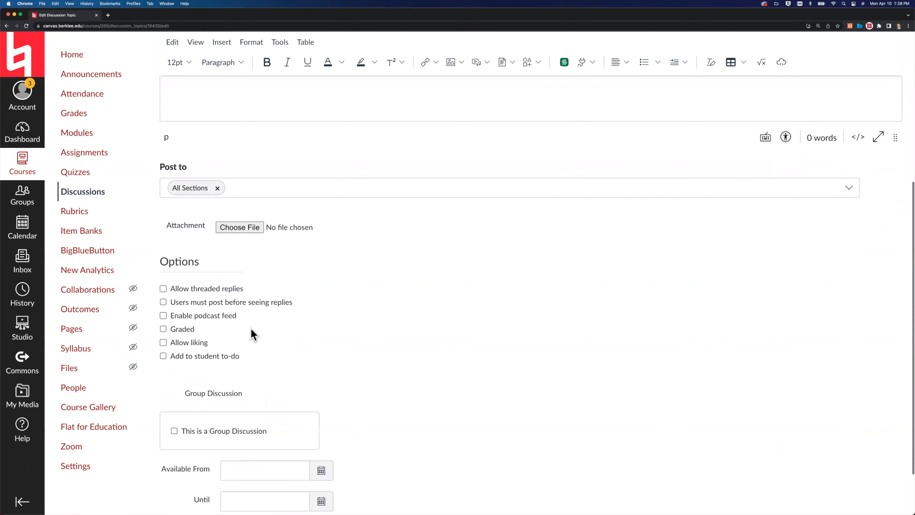
scroll(252, 335, down, 2)
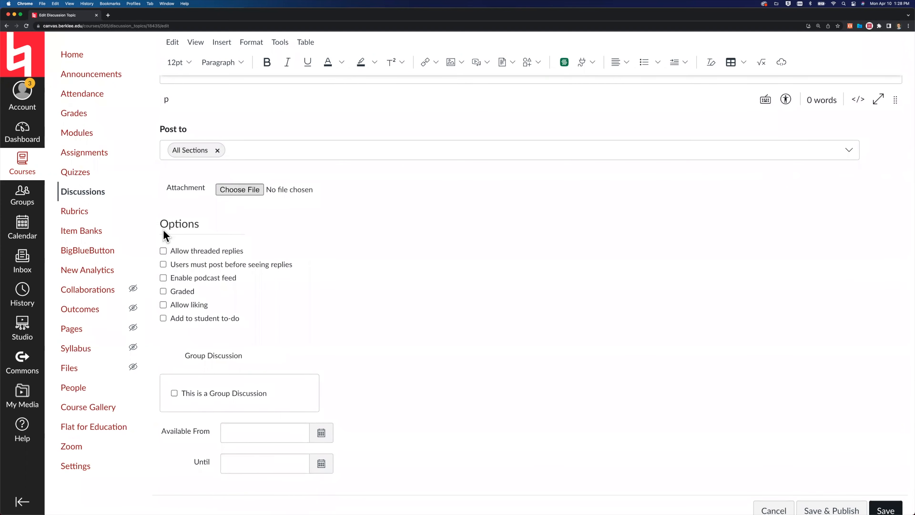
scroll(165, 237, down, 1)
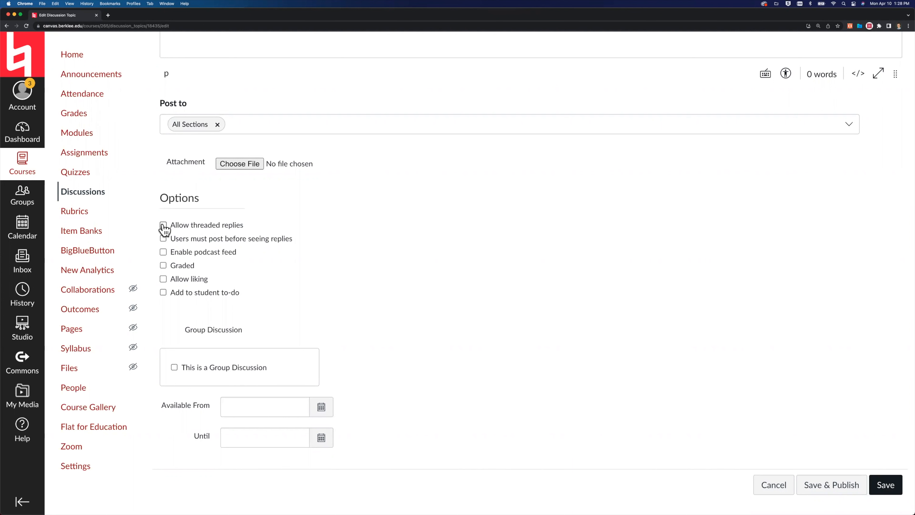
click(164, 226)
click(163, 239)
click(165, 238)
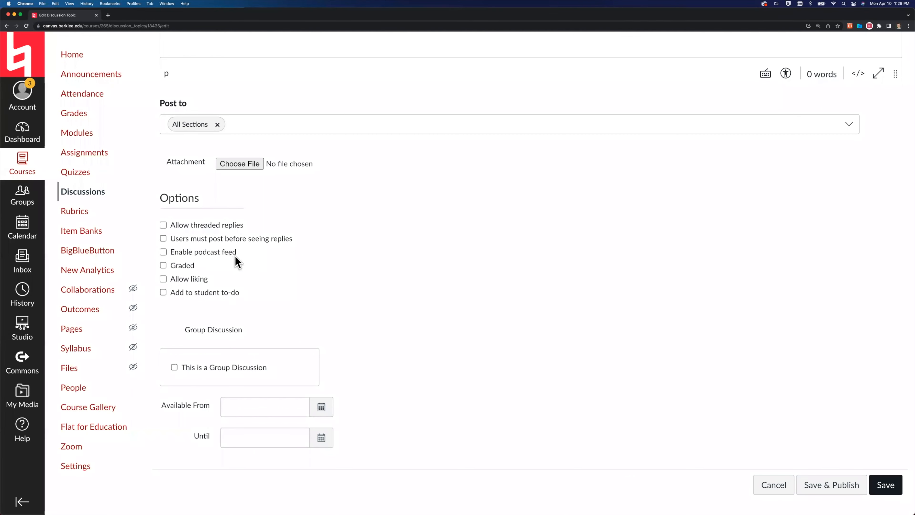
scroll(243, 278, up, 1)
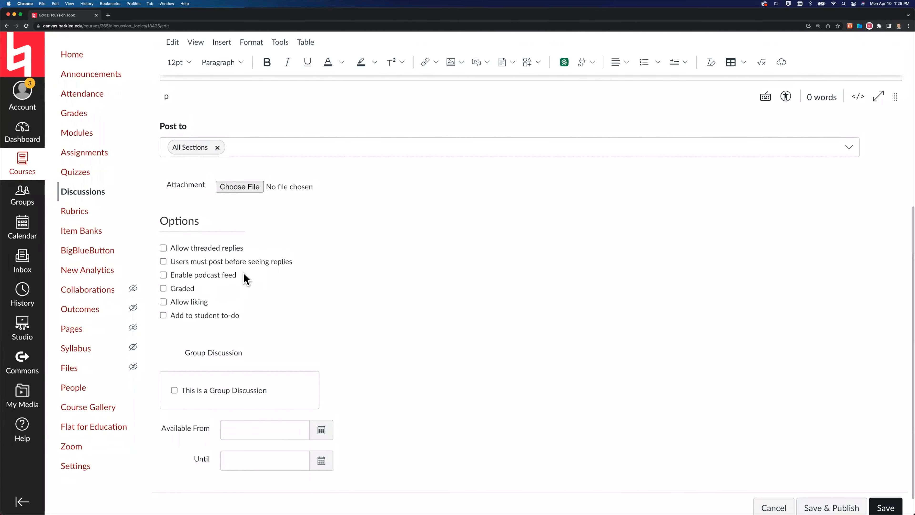
scroll(244, 278, down, 1)
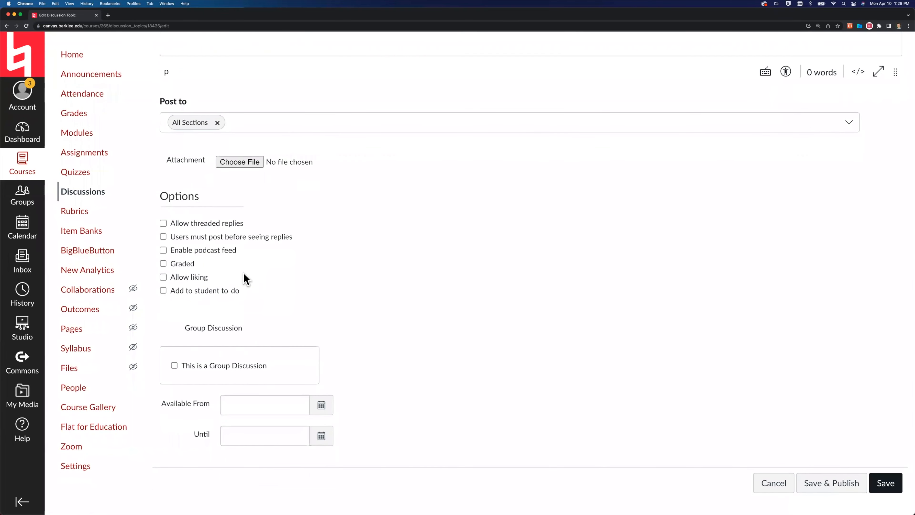
Step: Make the discussion graded, look through its points, grade display, assignment group, peer review and due date settings, and turn grading off again
click(163, 264)
scroll(217, 288, down, 3)
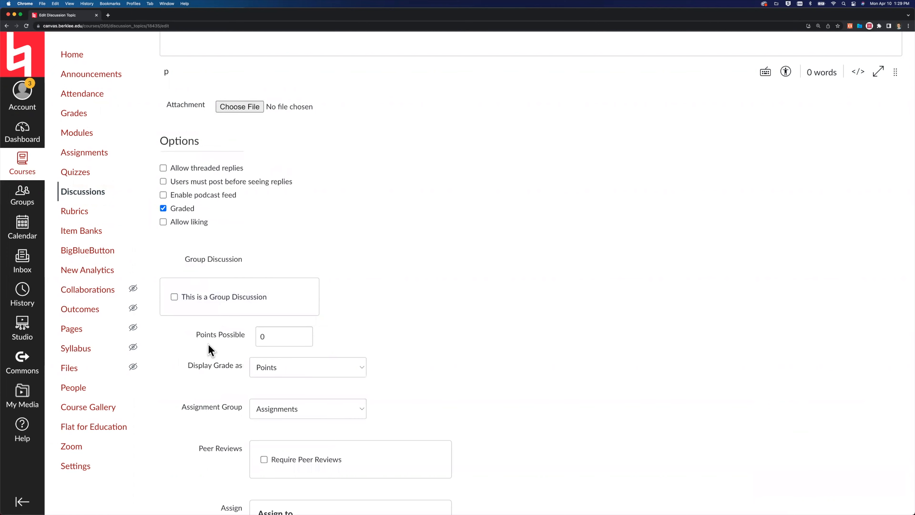
scroll(293, 393, down, 4)
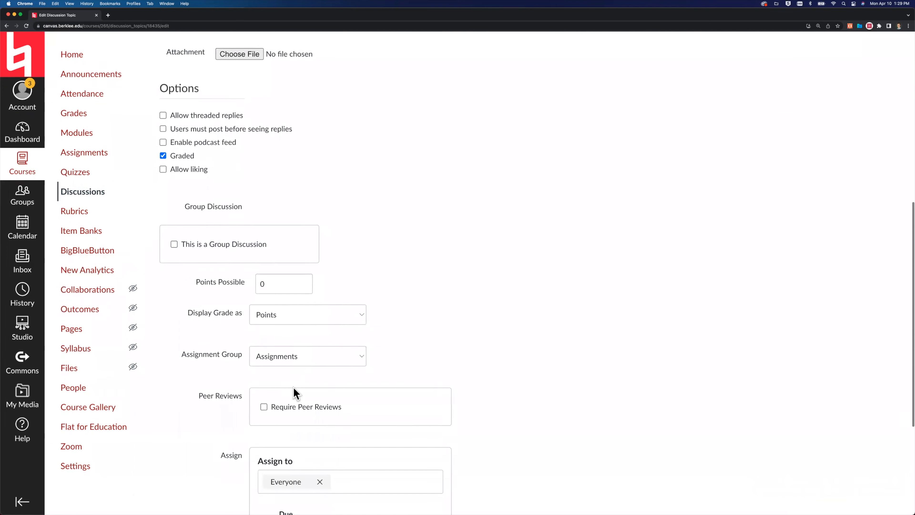
scroll(227, 418, down, 4)
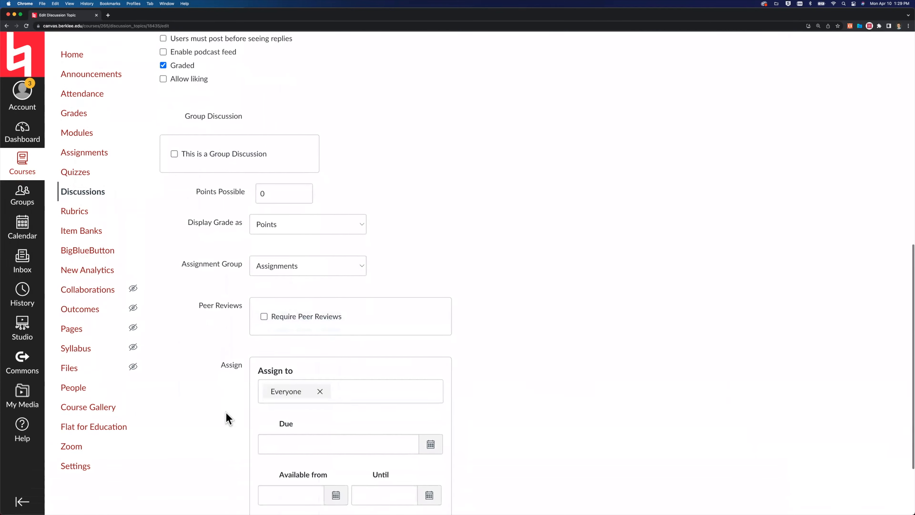
scroll(227, 419, down, 4)
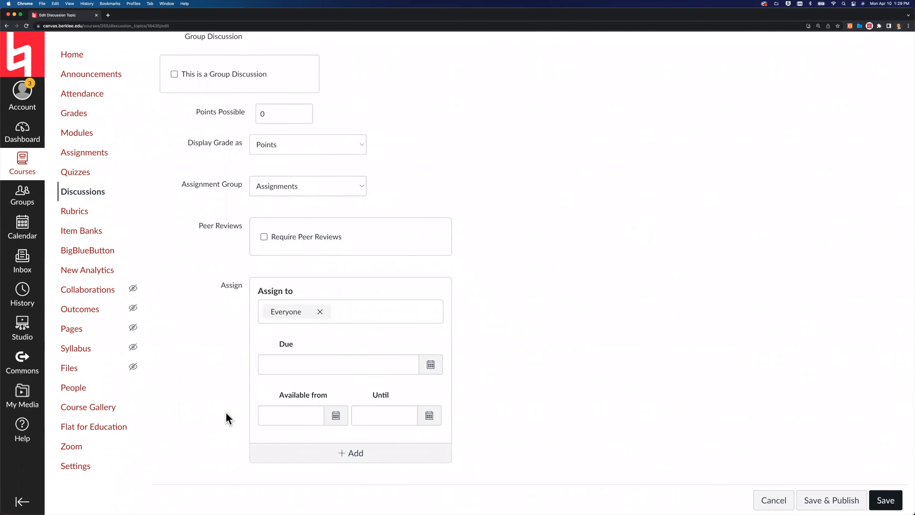
scroll(227, 419, up, 1)
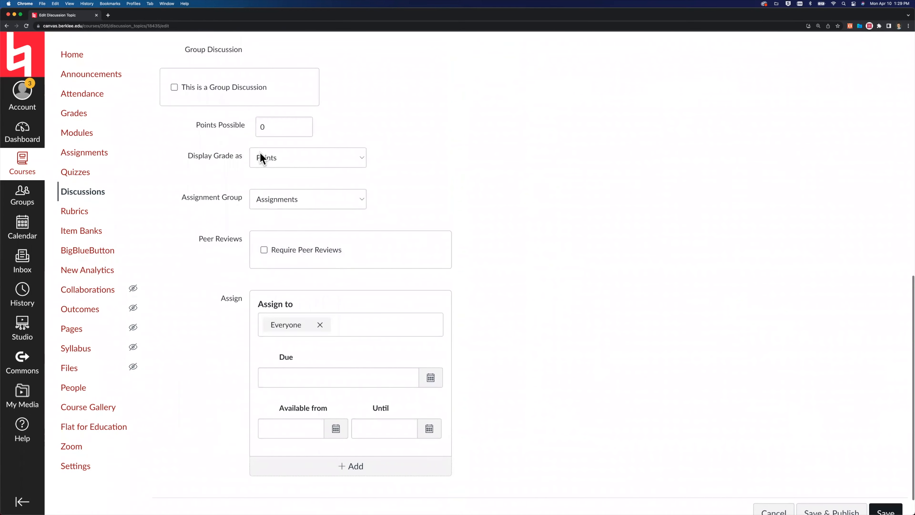
click(261, 128)
click(269, 161)
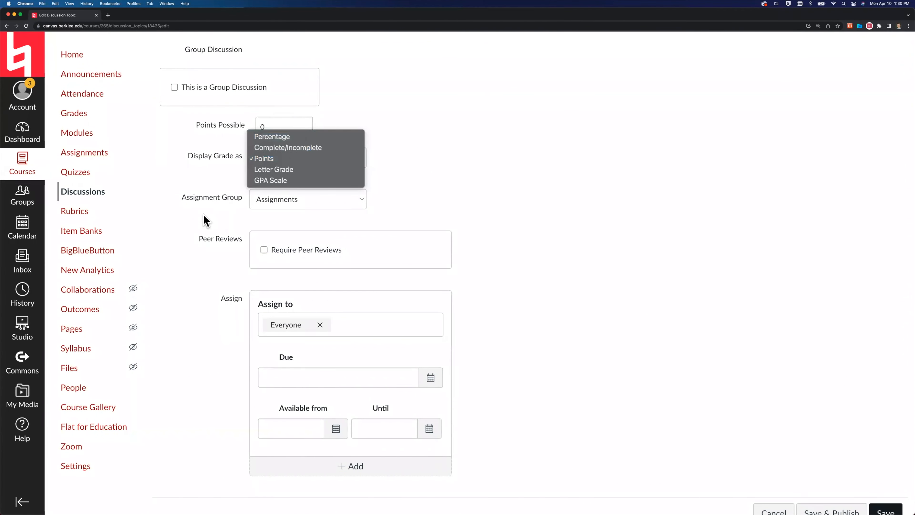
click(283, 199)
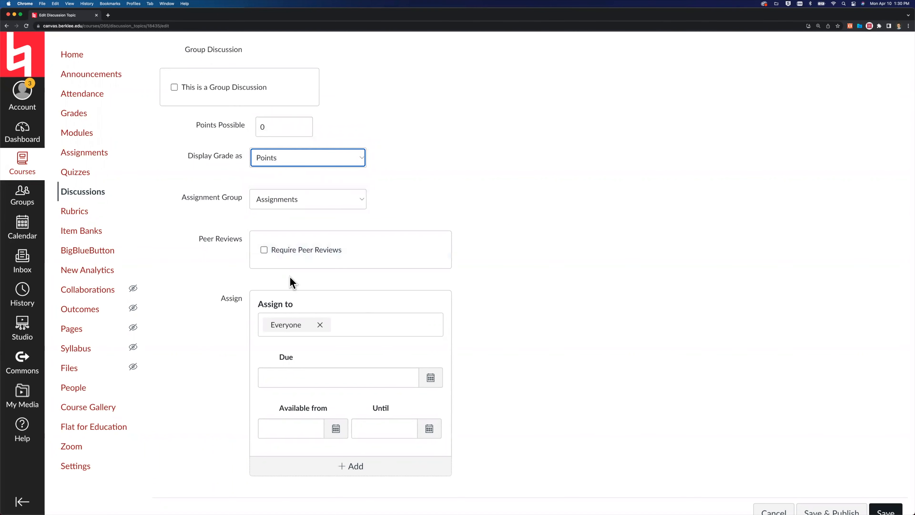
scroll(237, 394, up, 1)
scroll(237, 395, up, 4)
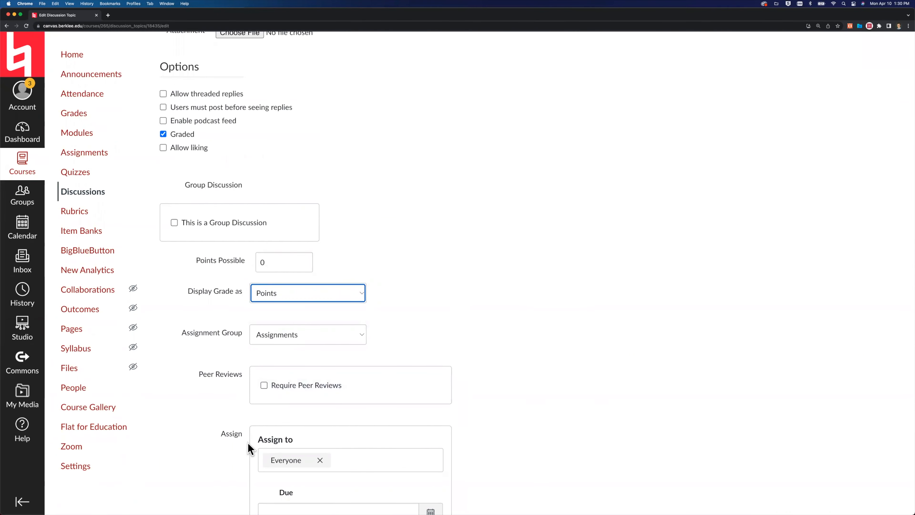
click(163, 134)
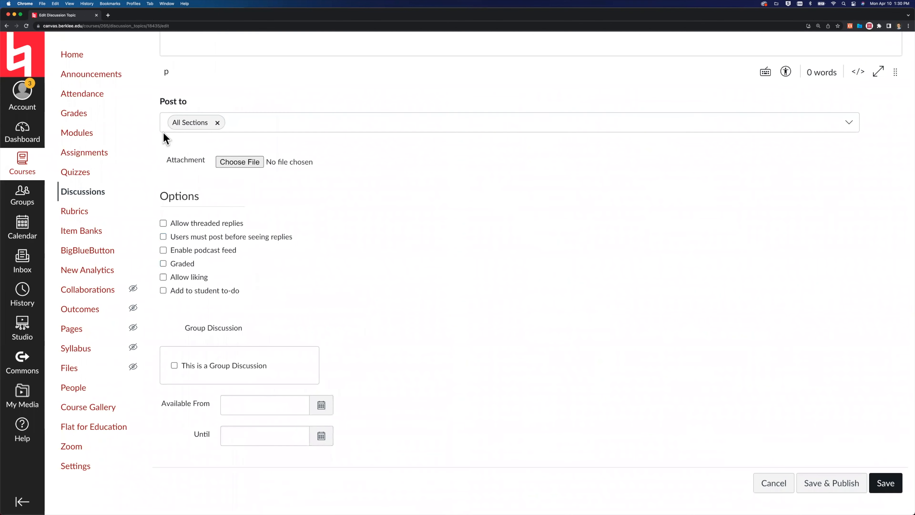
Step: Try the liking option with its graders-only restriction and the student to-do option, turning each off again
click(163, 278)
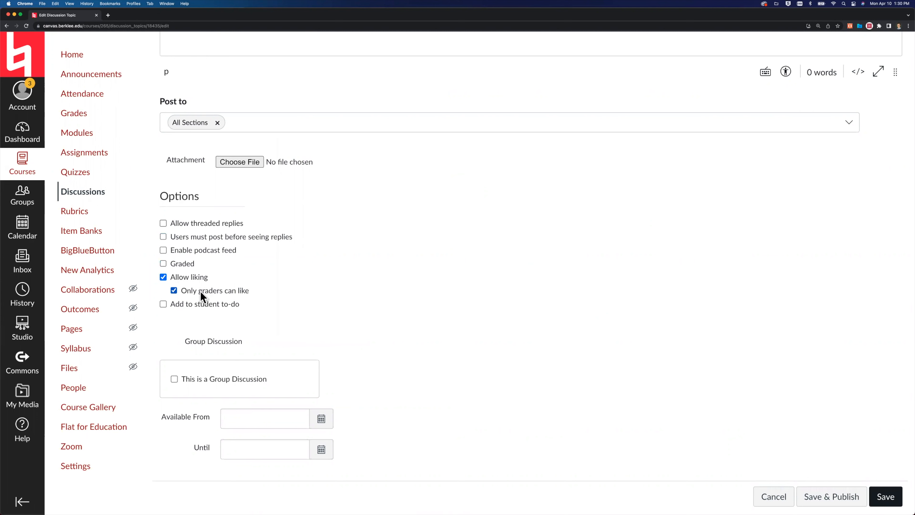
click(174, 291)
click(164, 278)
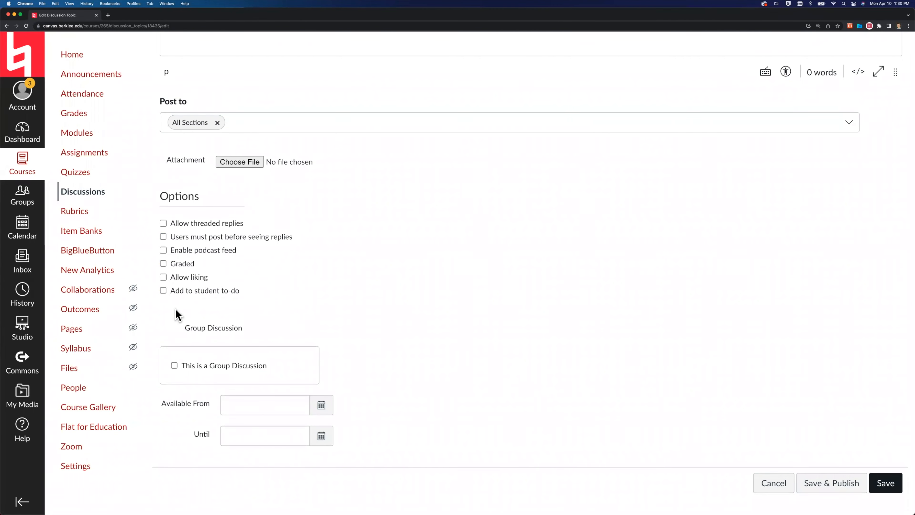
click(163, 290)
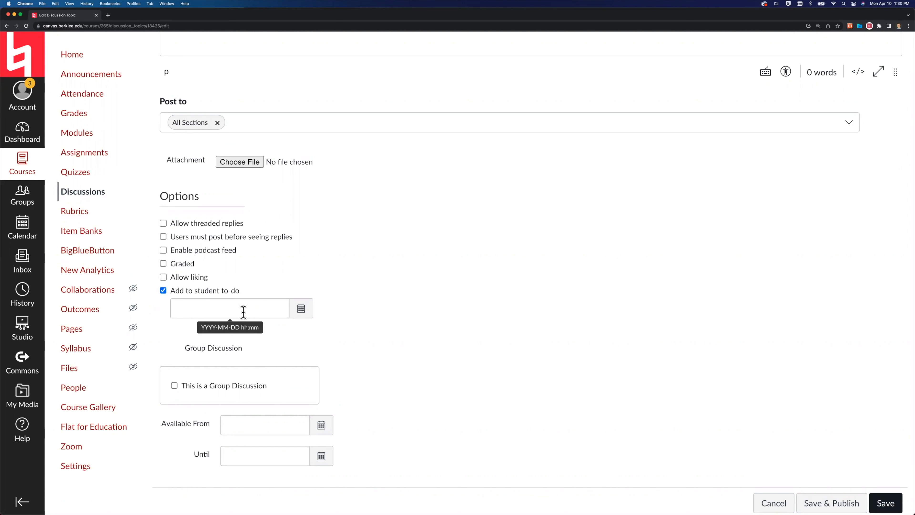
click(162, 291)
Step: Turn on the group discussion option to view its group set choices, and turn it off again
click(174, 366)
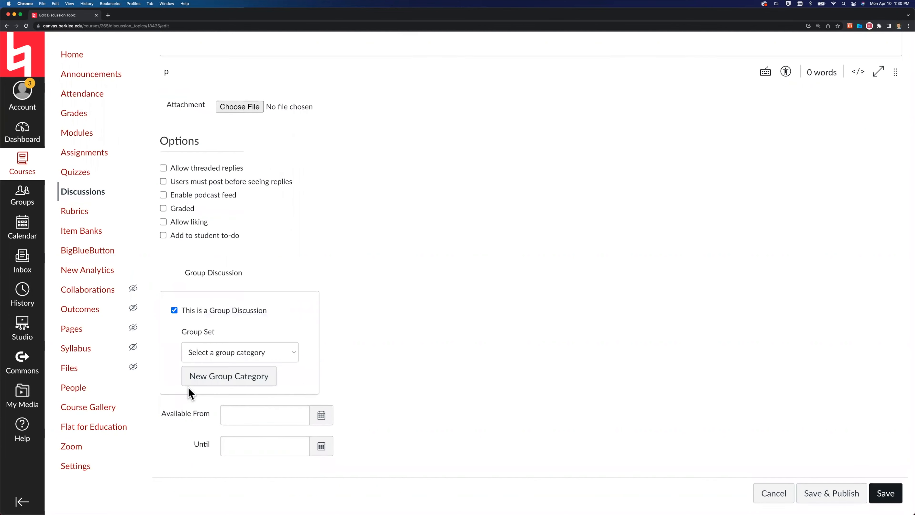
scroll(216, 361, down, 3)
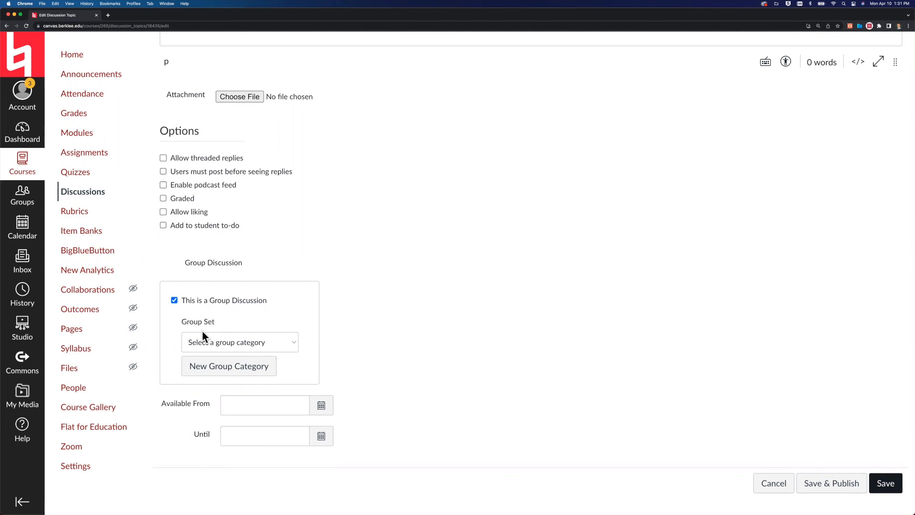
click(174, 300)
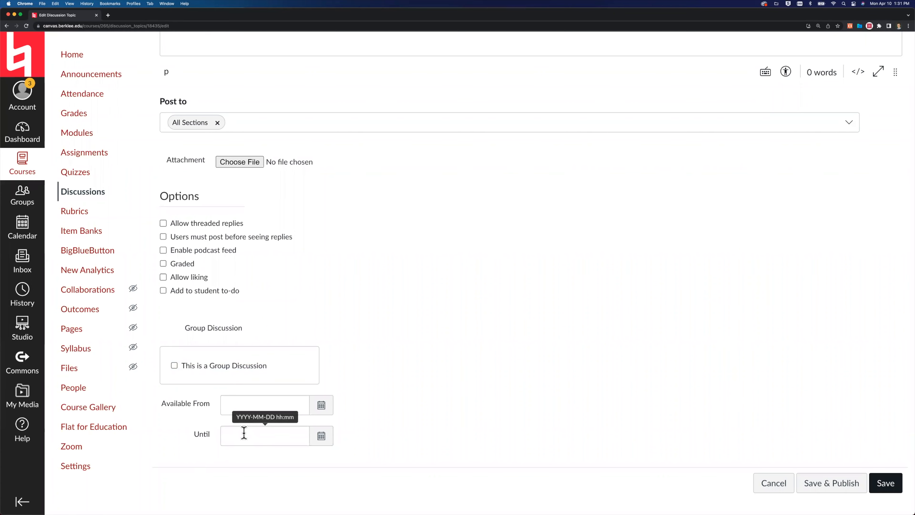
scroll(244, 433, up, 6)
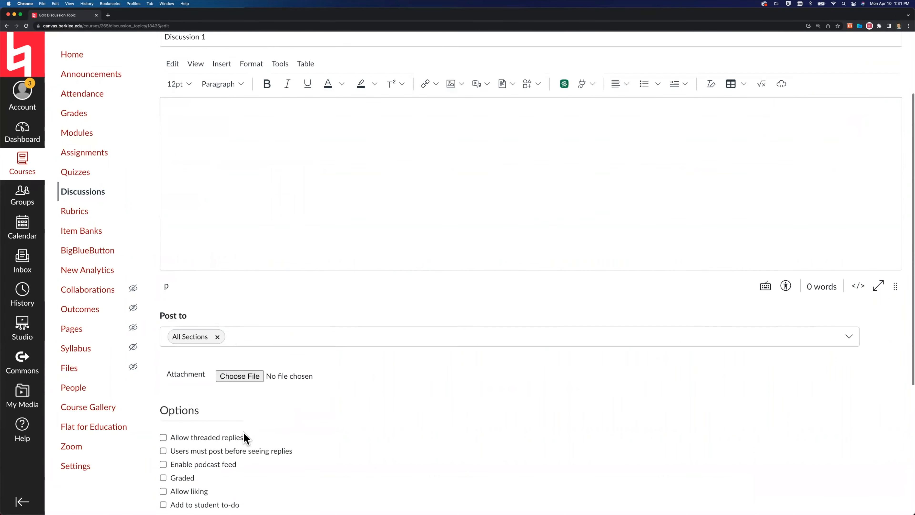
Step: Save Discussion 1 and post a reply to the topic reading "Make your post"
scroll(245, 434, down, 6)
click(821, 483)
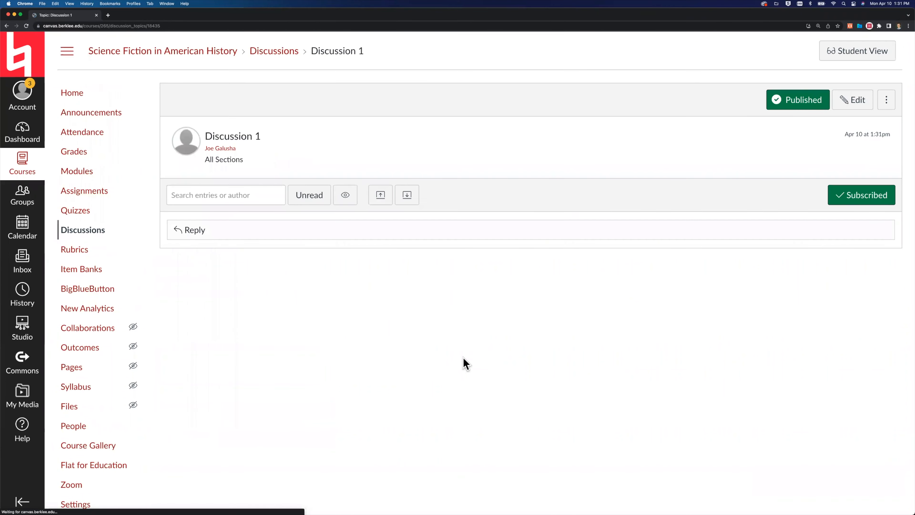
click(194, 230)
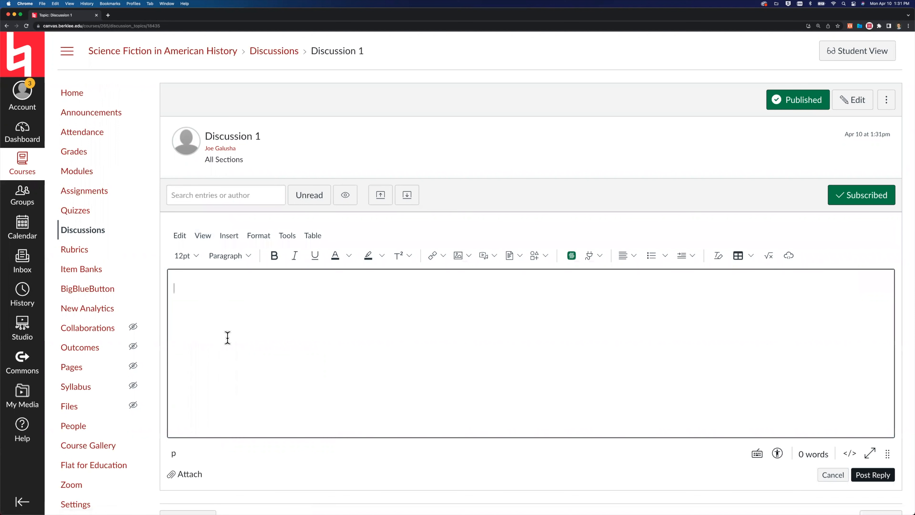
text(Make your post)
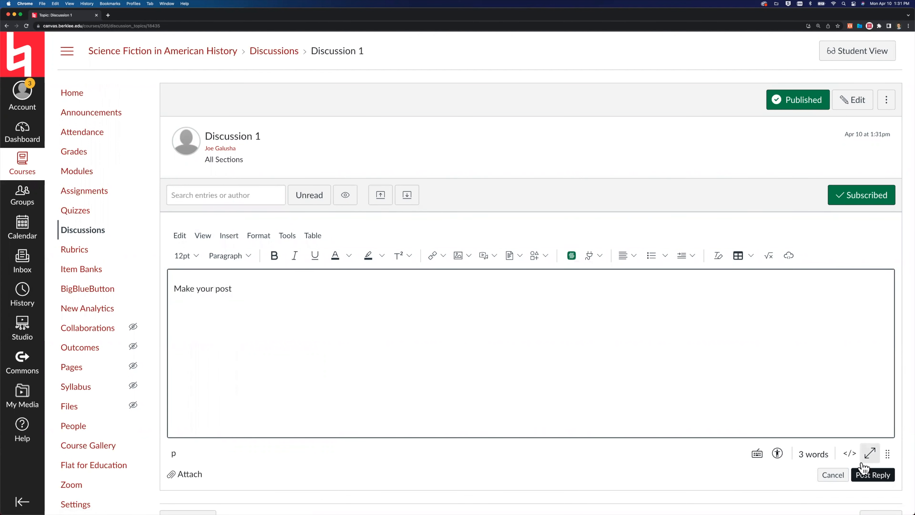
click(873, 475)
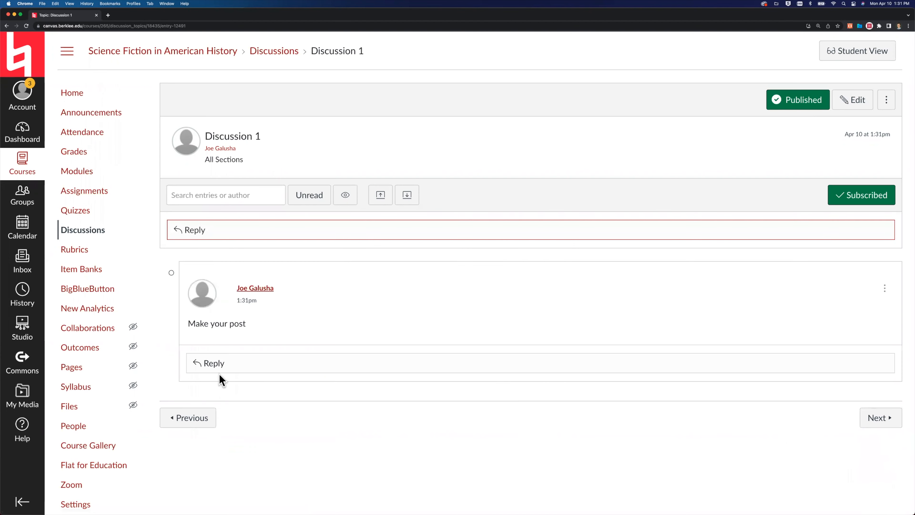
Step: Respond to the "Make your post" entry with the text "reply", and start and discard a further response
click(214, 362)
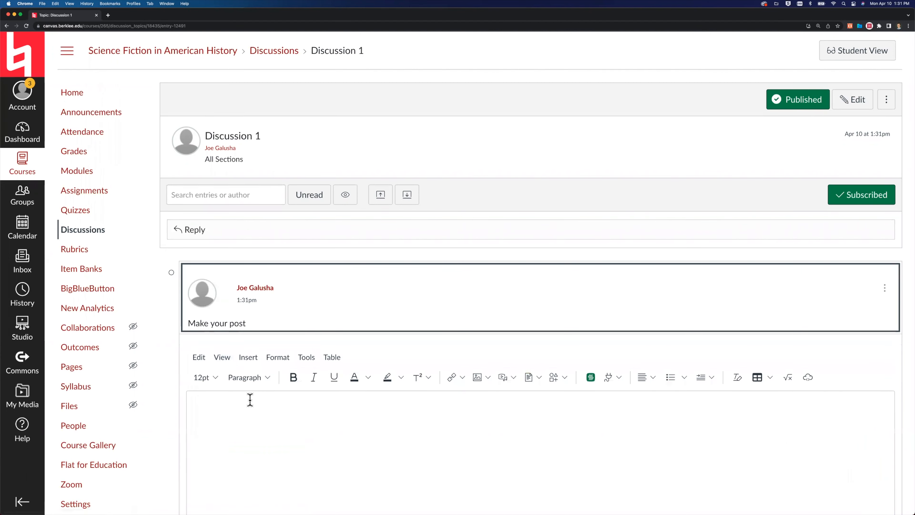
text(reply)
scroll(808, 453, down, 2)
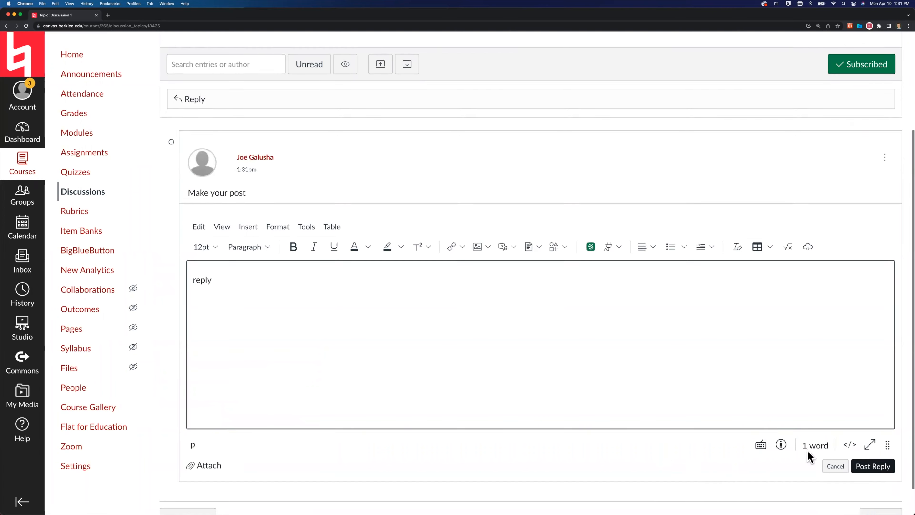
click(867, 467)
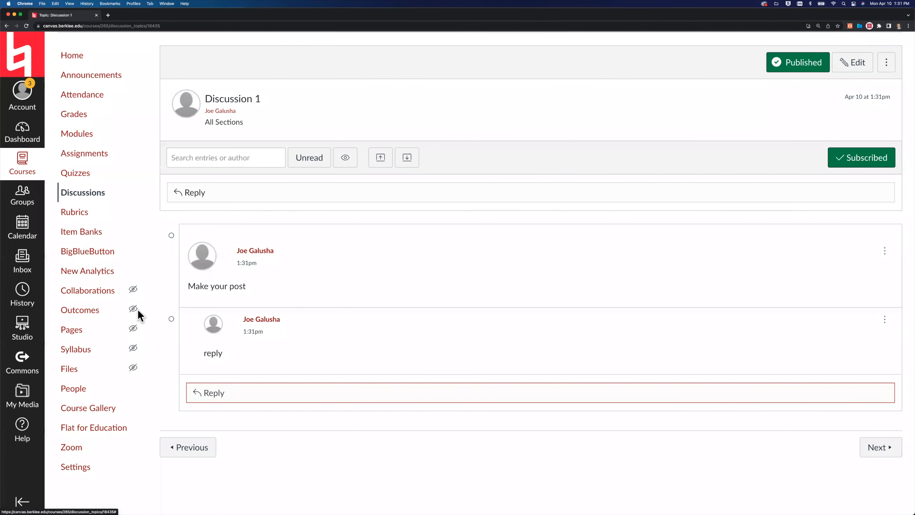
click(205, 394)
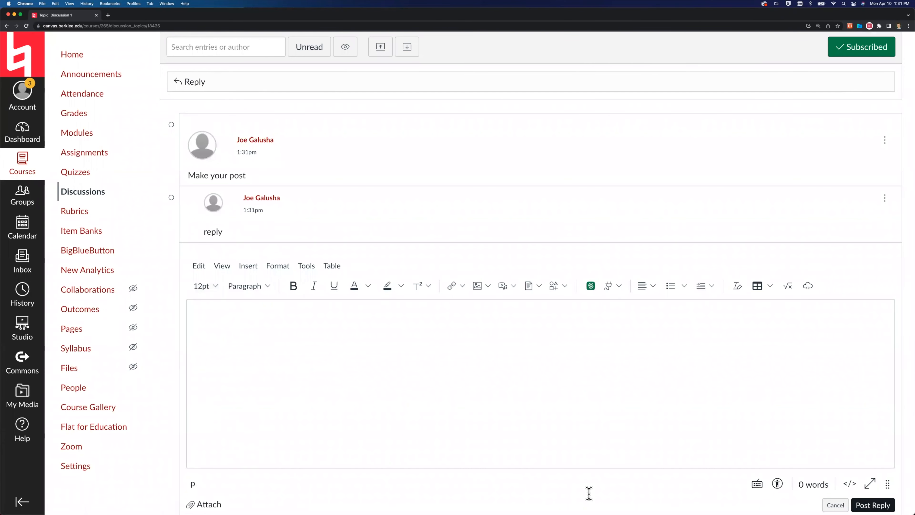
click(836, 505)
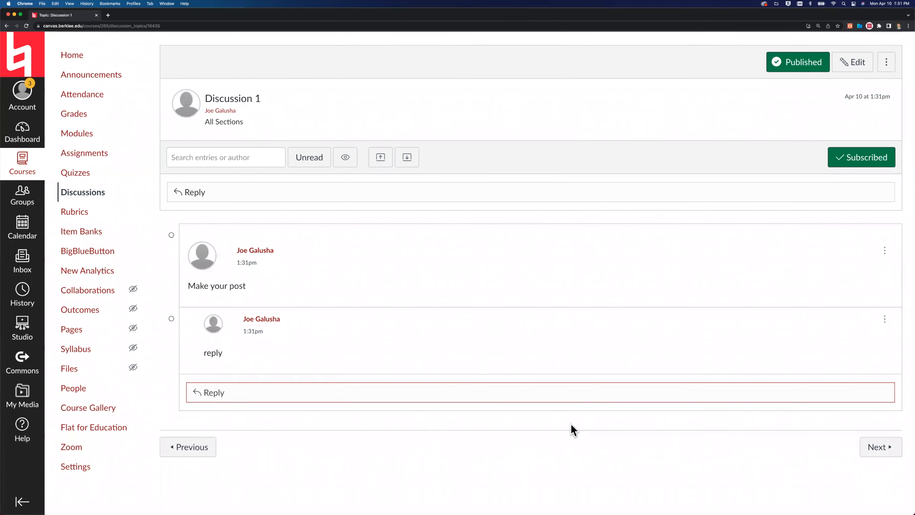
Step: Edit Discussion 1 to make it graded with 100 points possible, and save it
scroll(572, 425, up, 2)
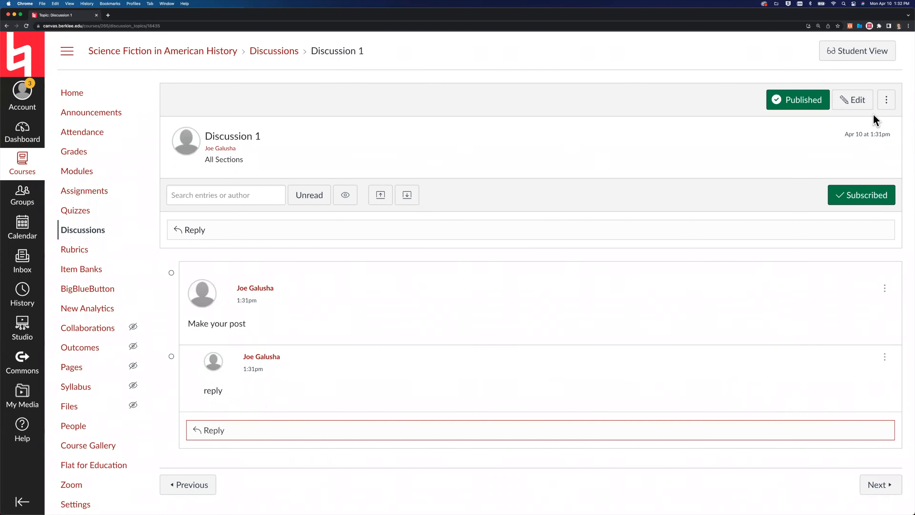
click(887, 105)
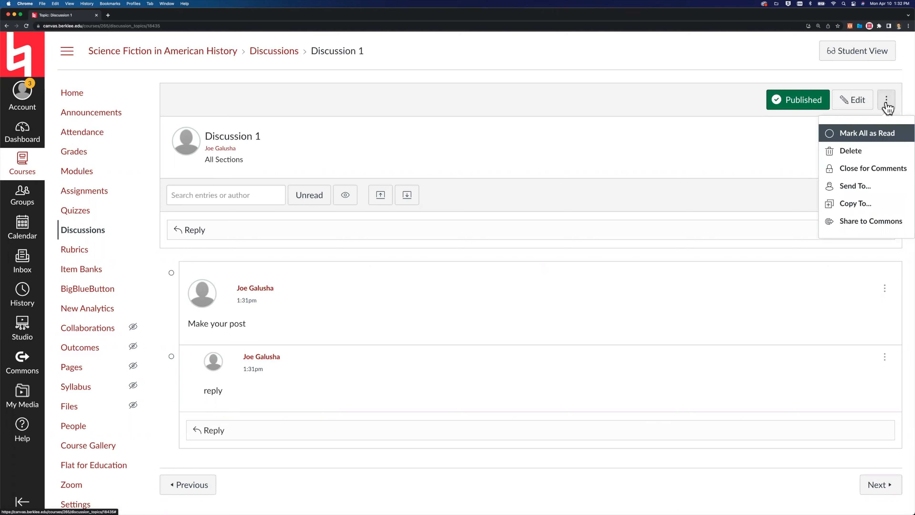
click(853, 100)
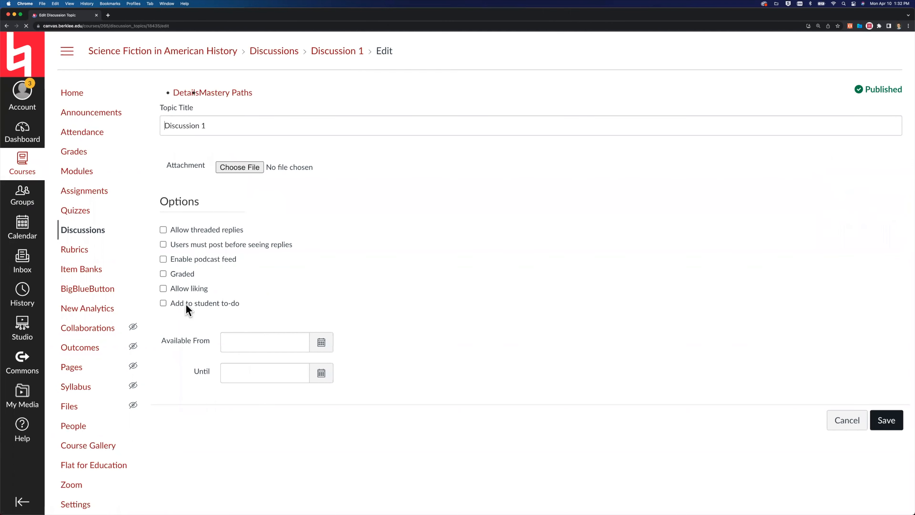
scroll(171, 415, down, 5)
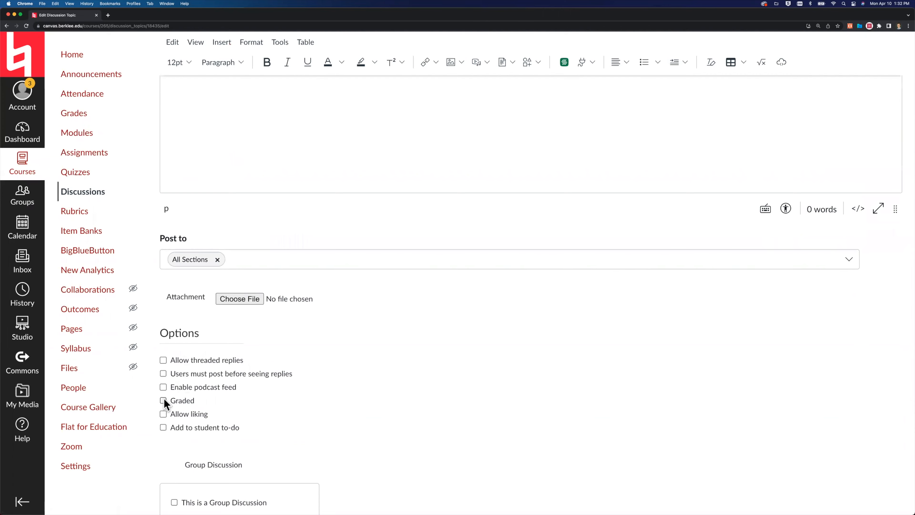
click(164, 400)
scroll(231, 415, down, 2)
double_click(265, 402)
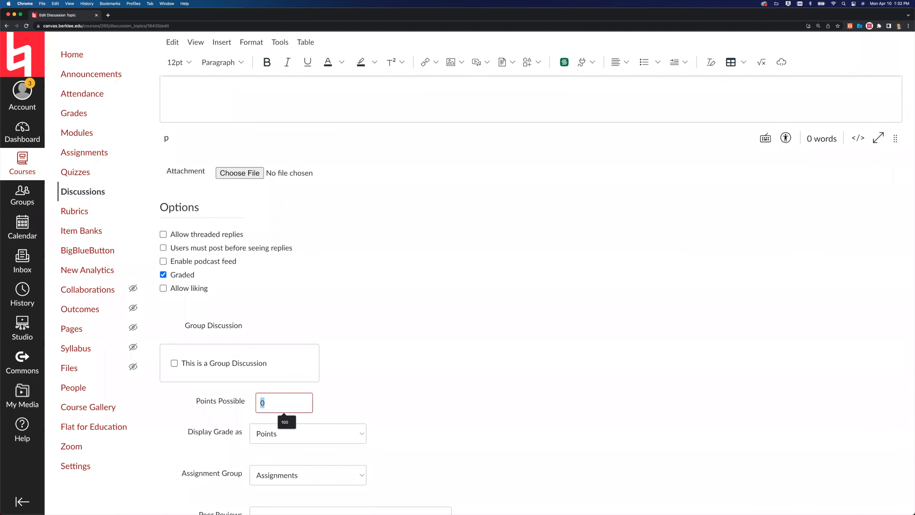
text(100)
scroll(303, 408, down, 3)
scroll(609, 454, down, 4)
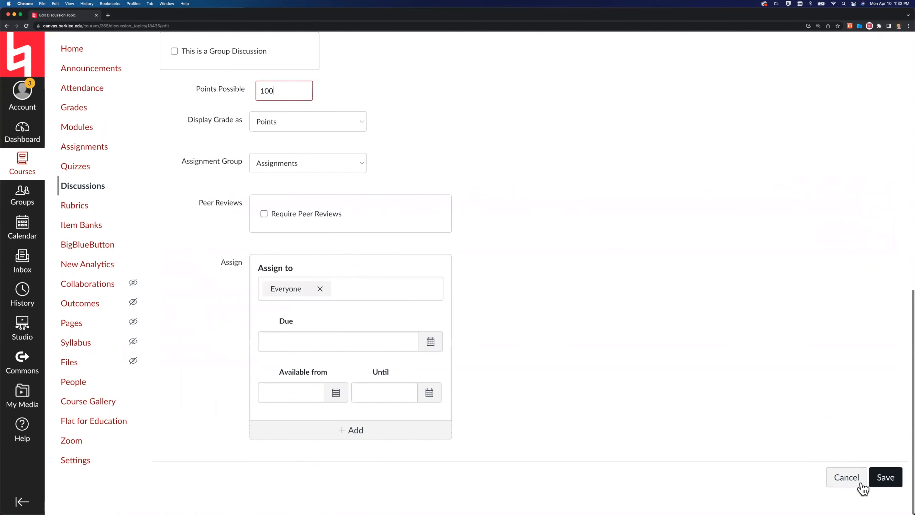
click(881, 483)
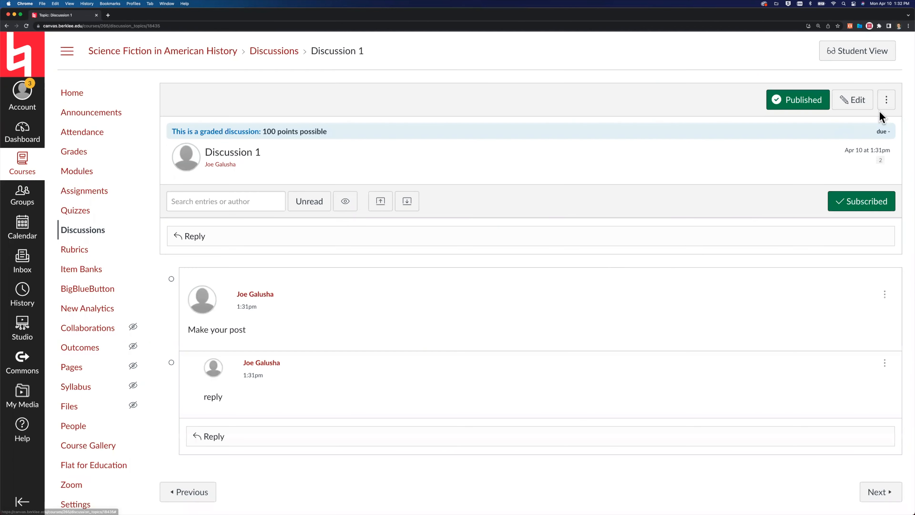
Step: View the additional management options of the graded Discussion 1, including SpeedGrader and Add Rubric
click(890, 102)
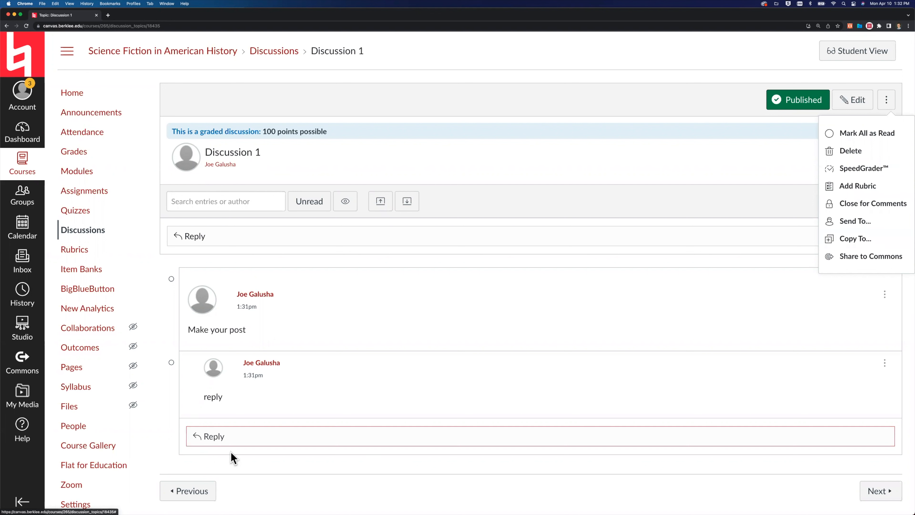
click(222, 465)
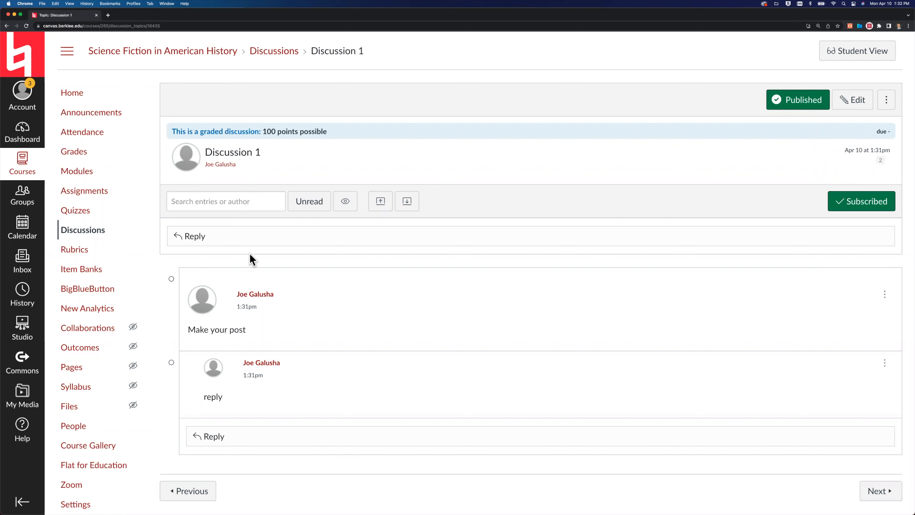
Step: Return to the course modules and begin adding an item to the Lesson 01 module
click(82, 175)
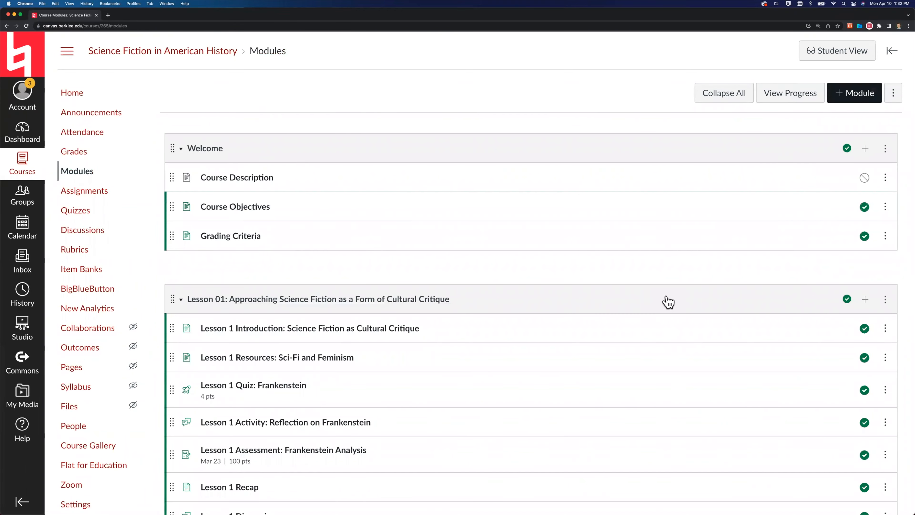
scroll(666, 298, down, 3)
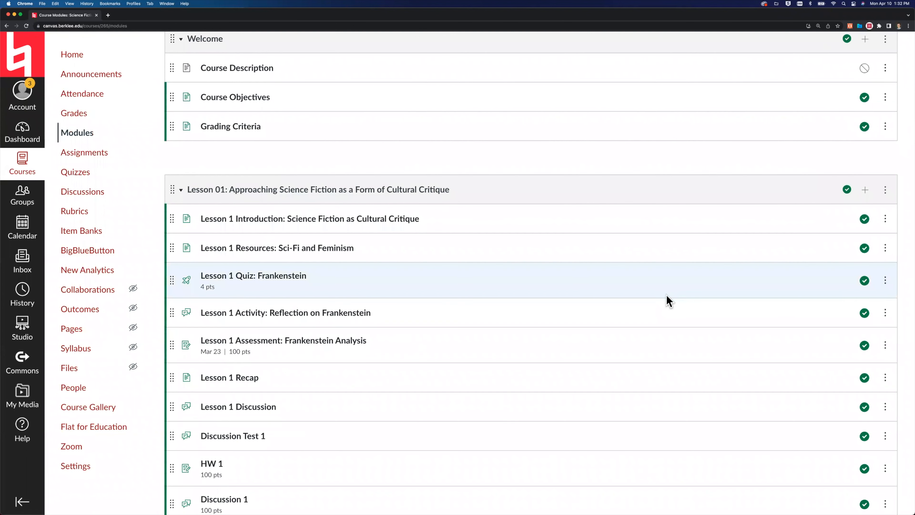
scroll(666, 294, down, 2)
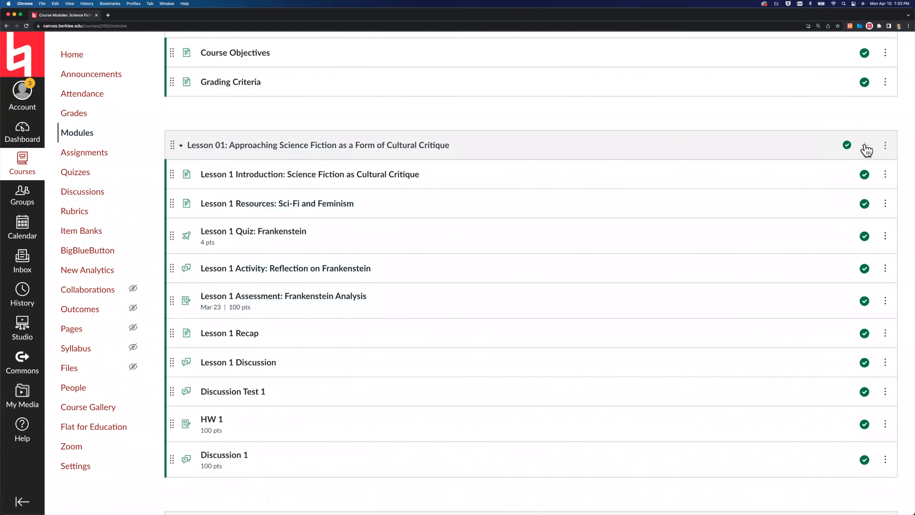
click(865, 146)
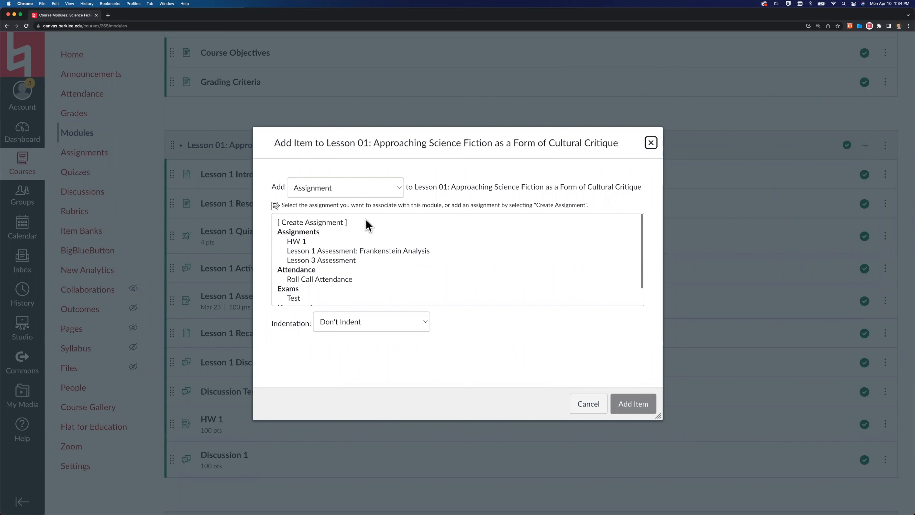
click(334, 191)
click(517, 179)
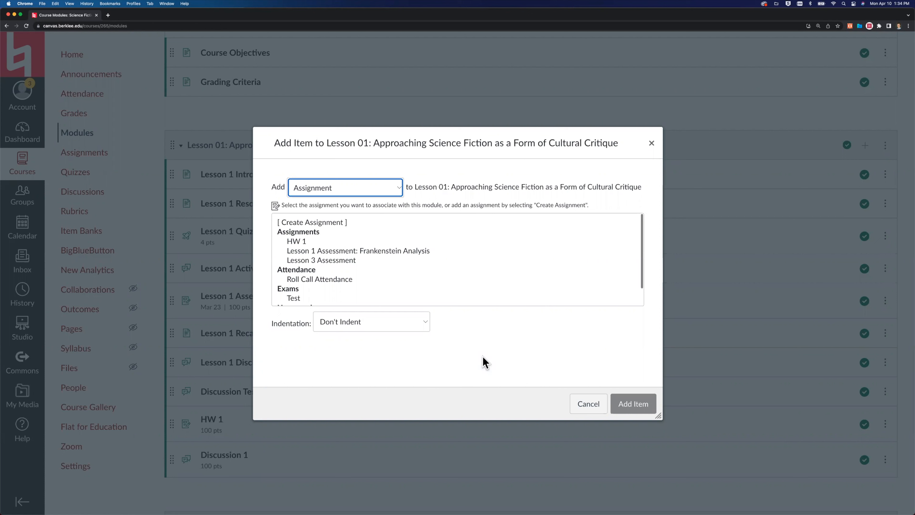
Step: Create a quiz named "New Quiz" in the Lesson 01 module, using the New Quizzes engine and the Assignments group
click(330, 194)
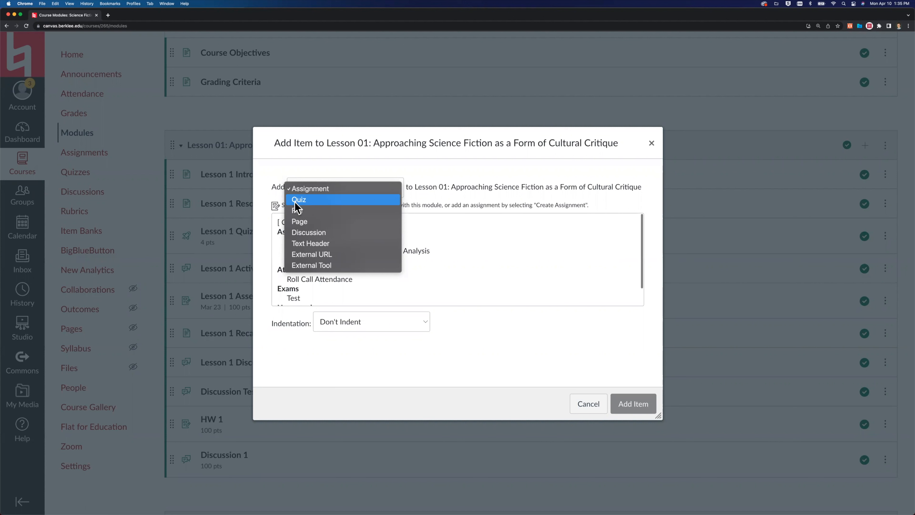
click(312, 201)
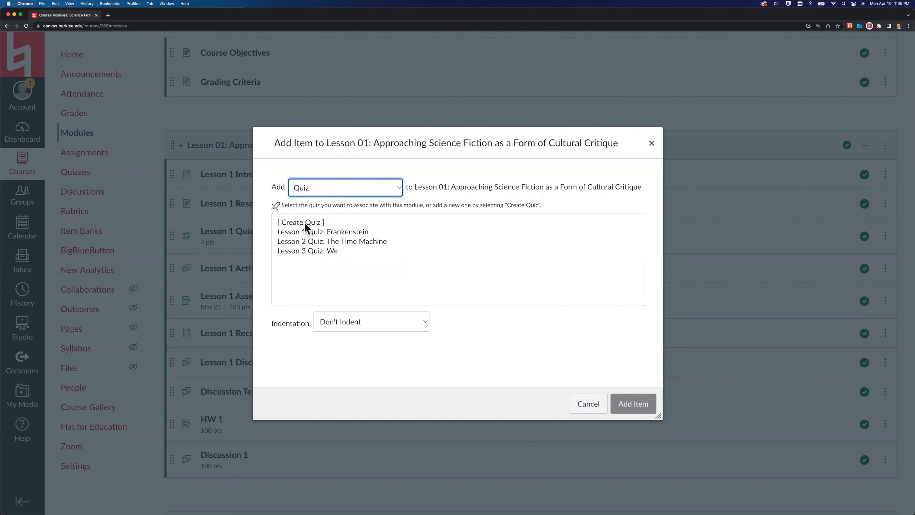
click(312, 188)
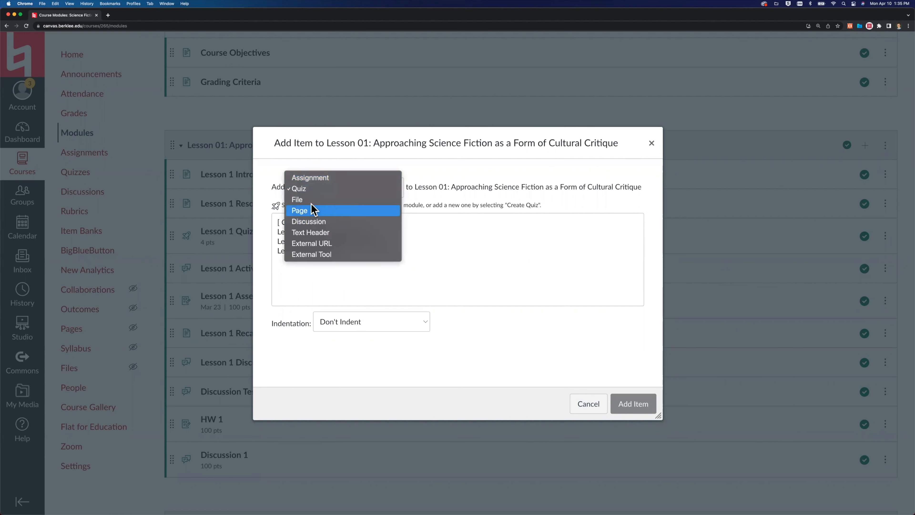
click(302, 191)
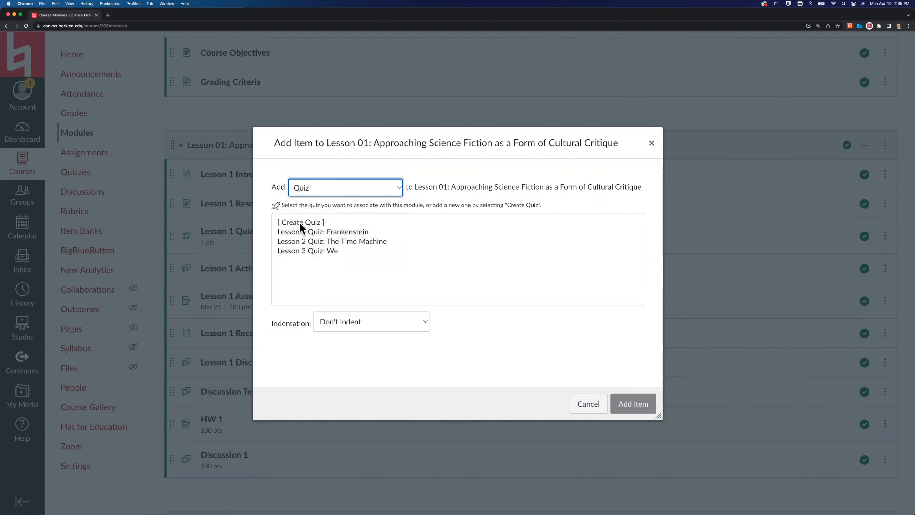
click(300, 222)
scroll(294, 345, down, 3)
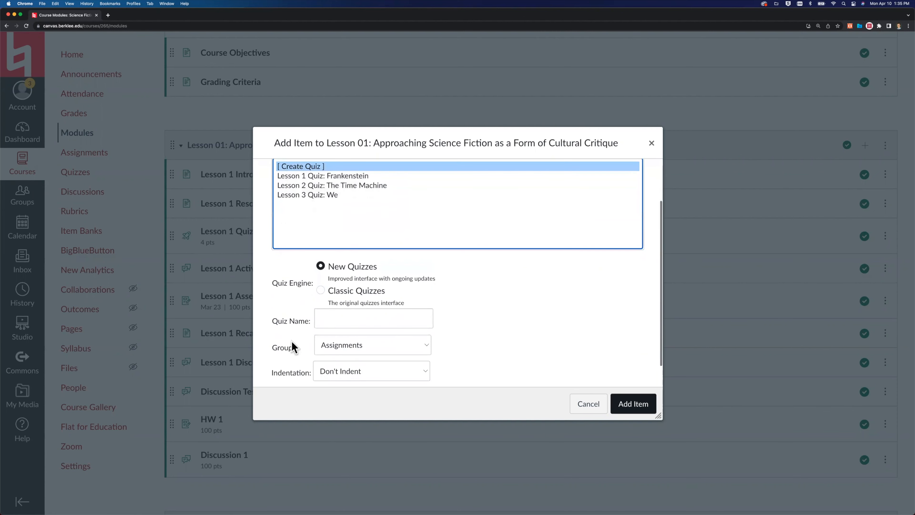
scroll(293, 347, down, 1)
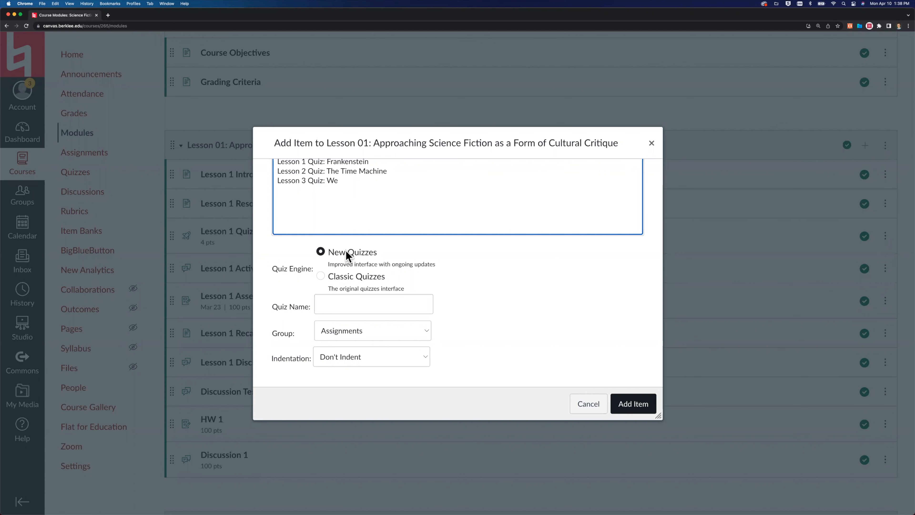
click(339, 302)
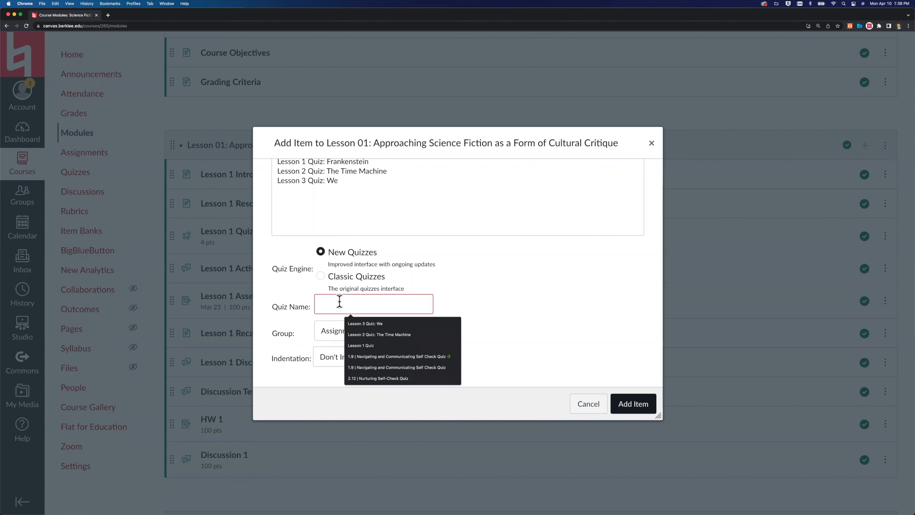
text(New Quiz)
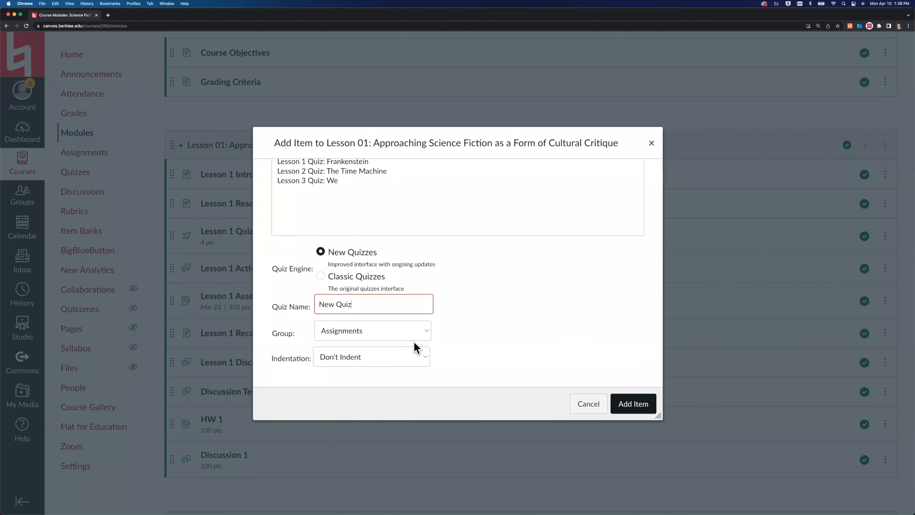
click(633, 403)
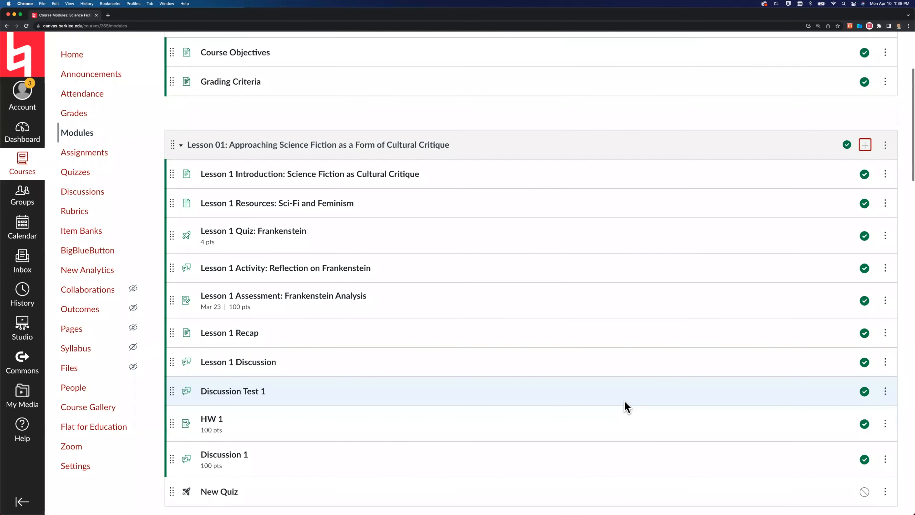
Step: Open the settings of New Quiz from the Lesson 01 module
scroll(627, 406, down, 5)
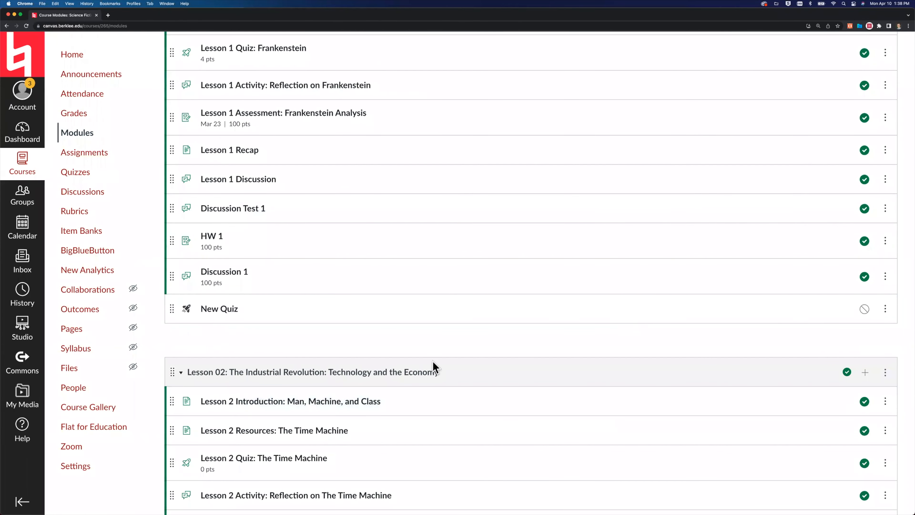
scroll(174, 388, up, 2)
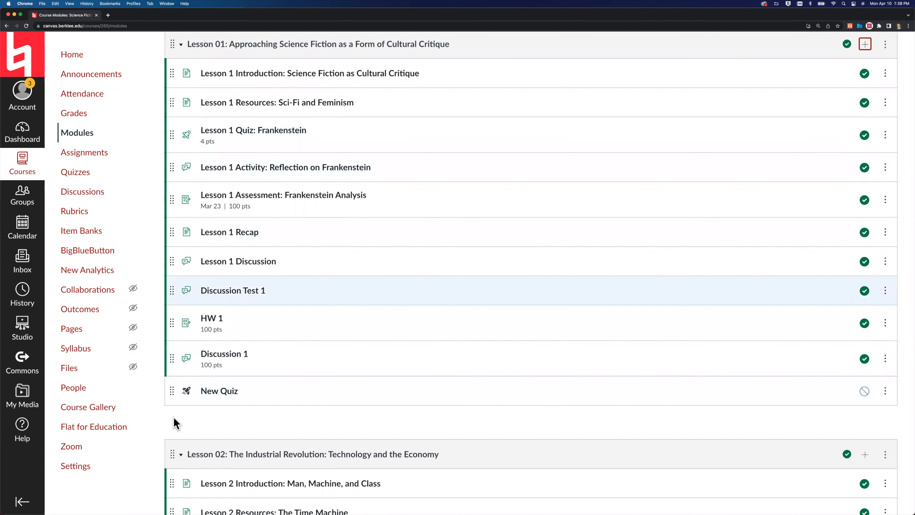
click(219, 397)
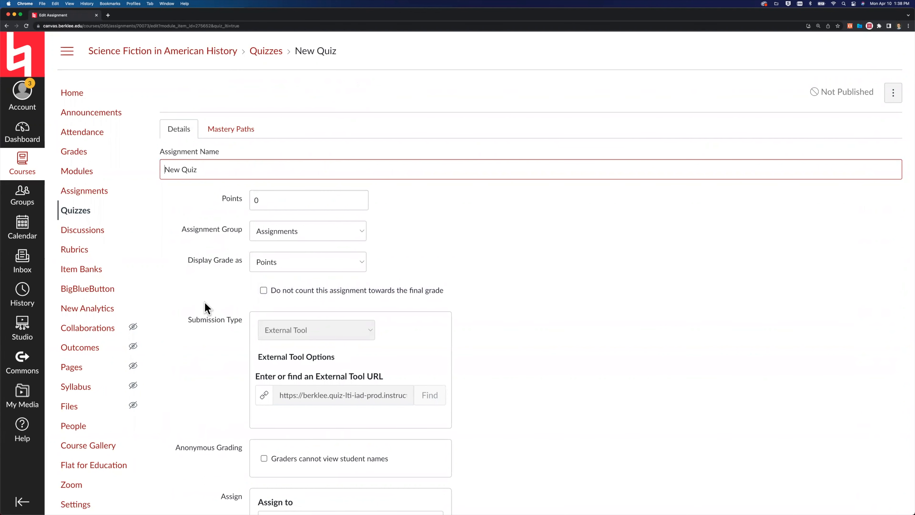
Step: Set New Quiz's points to 100 and open the quiz in the quiz builder
scroll(205, 308, down, 1)
scroll(205, 309, down, 1)
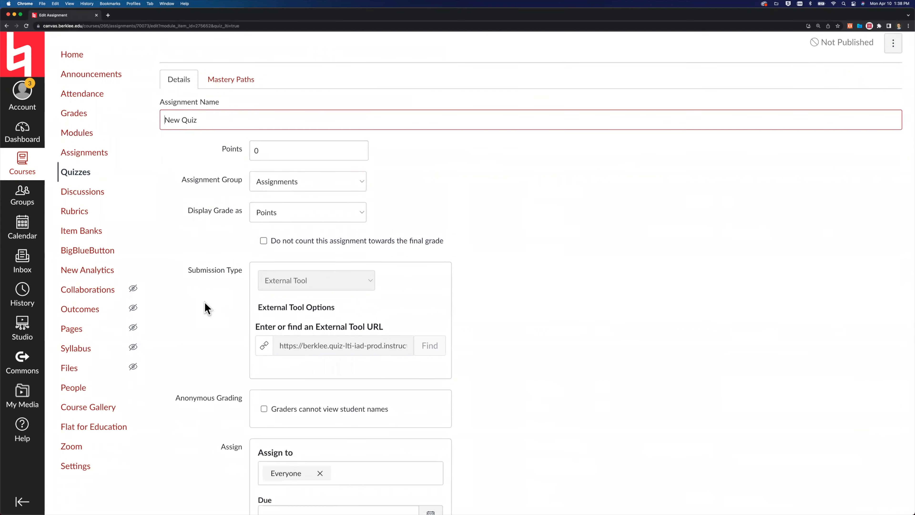
click(256, 152)
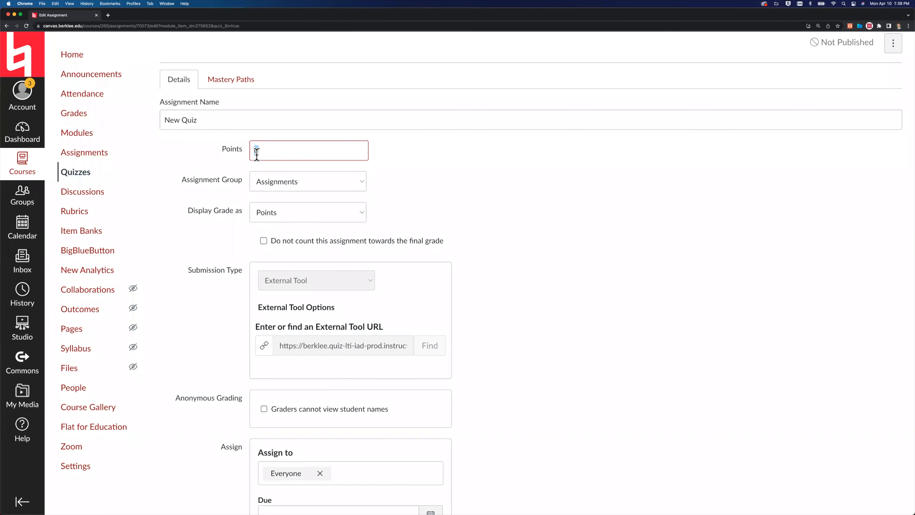
text(100)
click(204, 245)
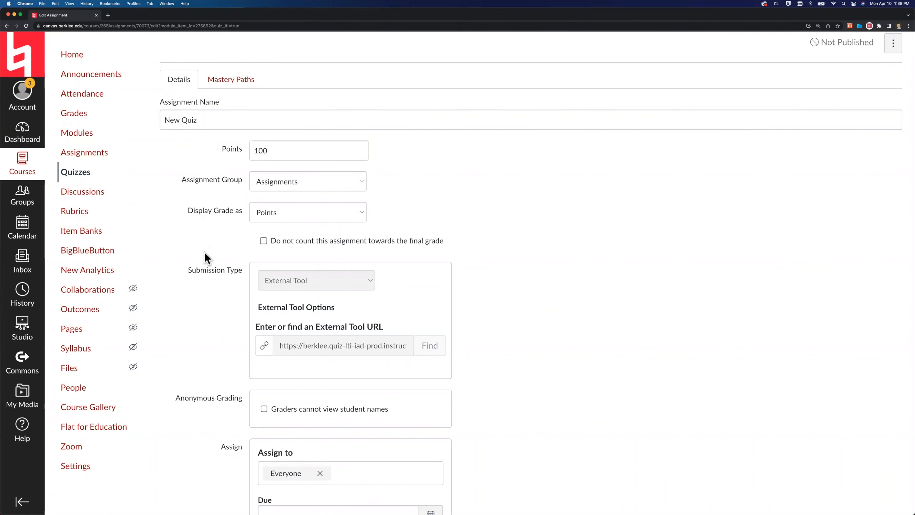
scroll(190, 265, down, 5)
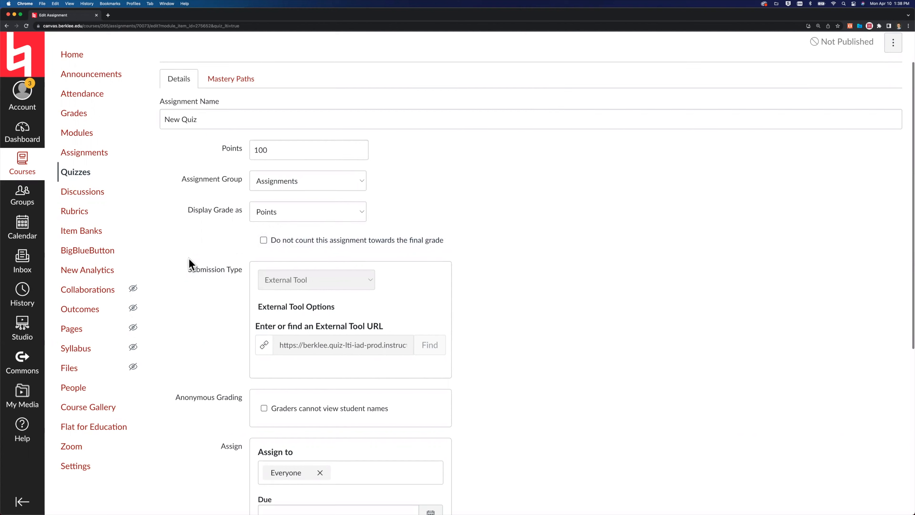
scroll(216, 325, down, 3)
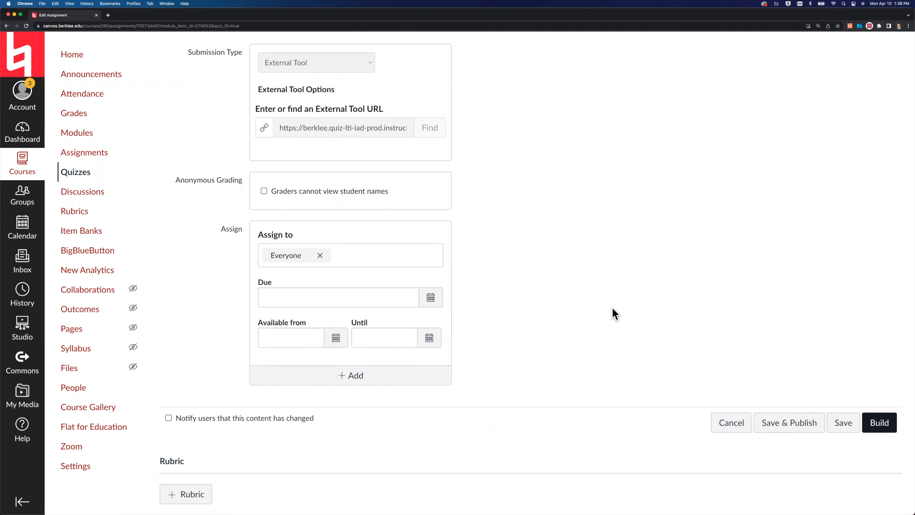
click(879, 425)
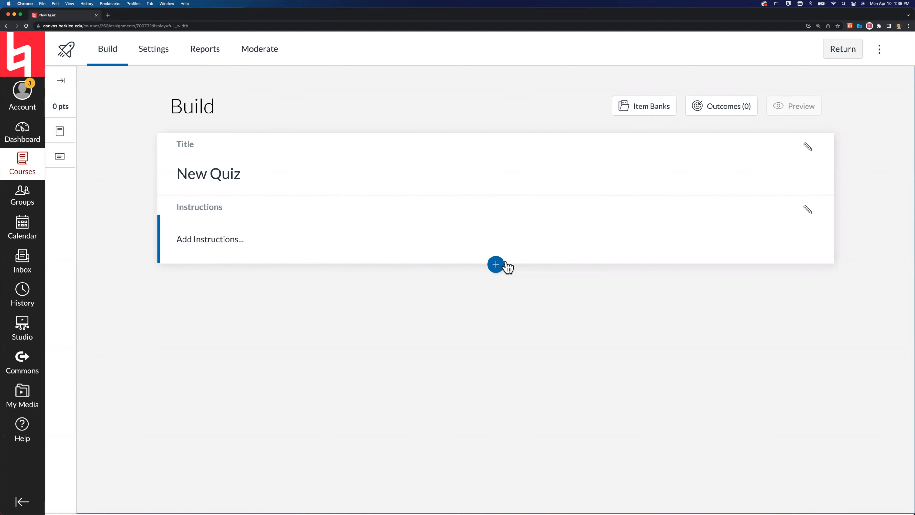
Step: Look through the quiz's Settings, Reports and Moderate pages
click(164, 50)
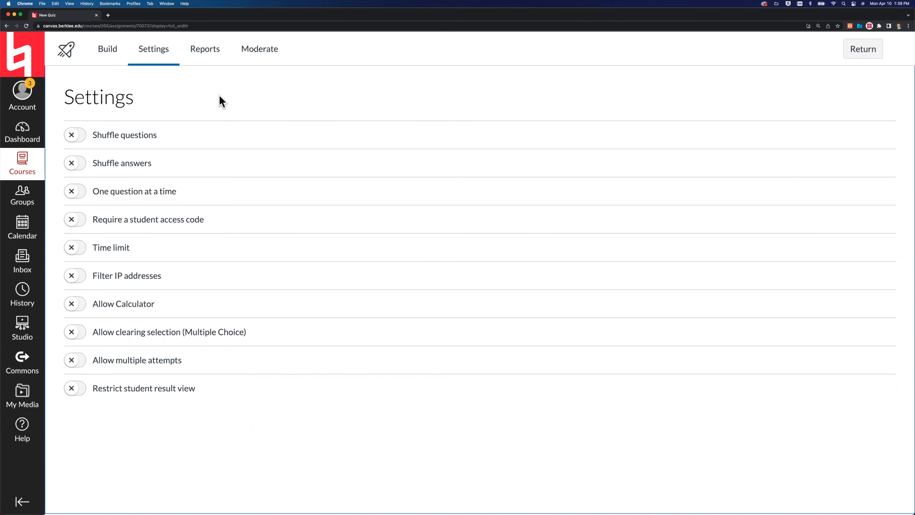
click(205, 50)
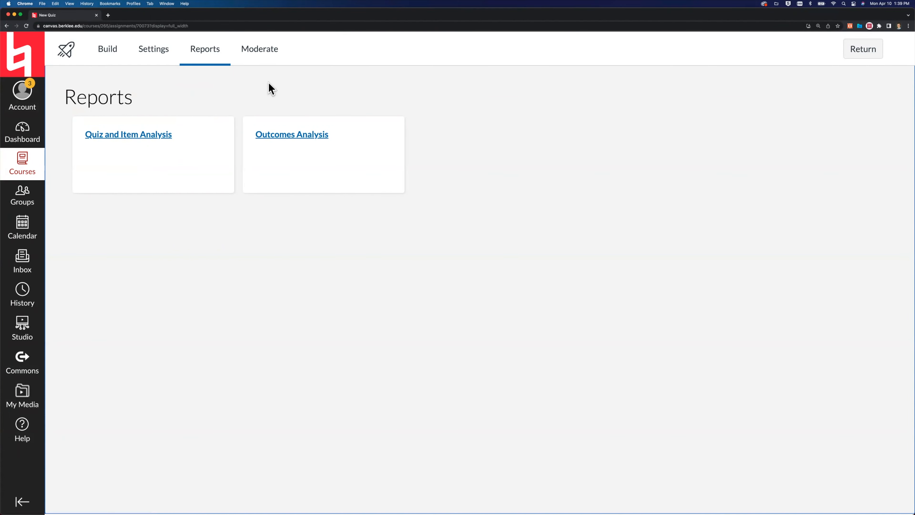
click(256, 55)
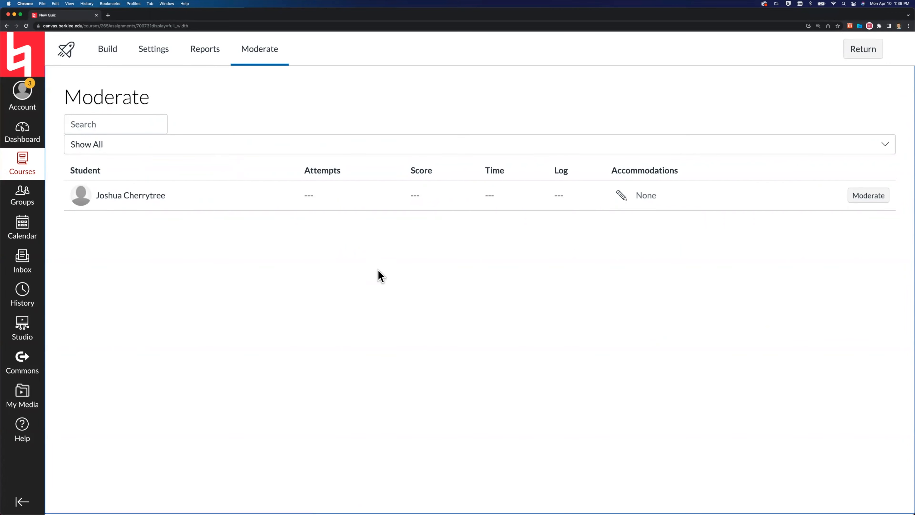
Step: Give the listed student an additional-time accommodation of 30 minutes for all course assessments and save it
click(623, 199)
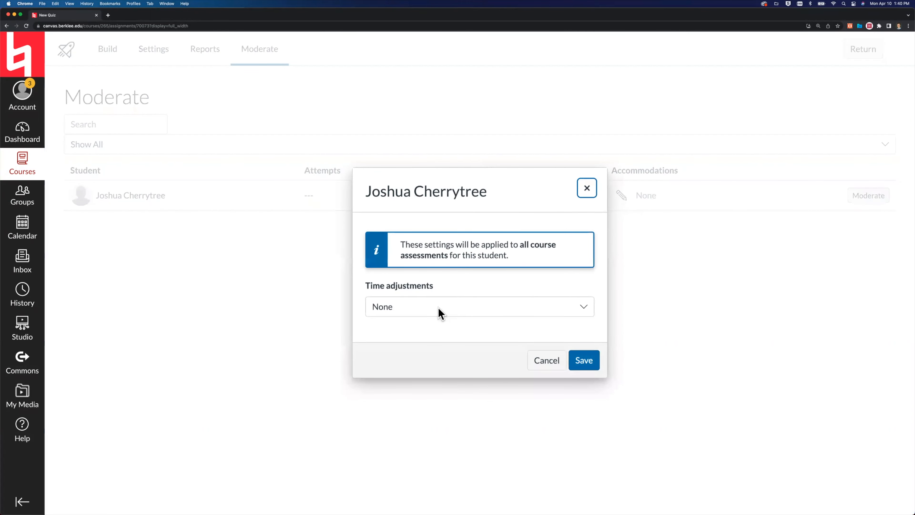
click(440, 311)
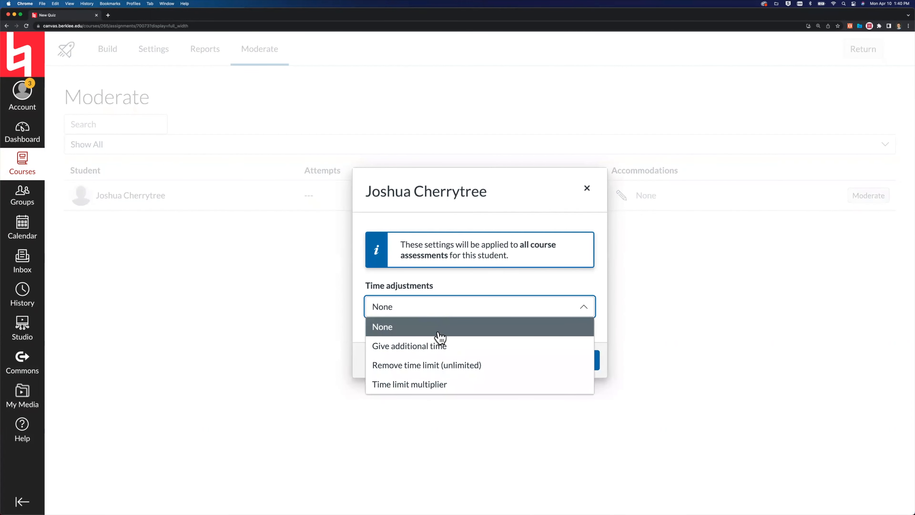
click(438, 347)
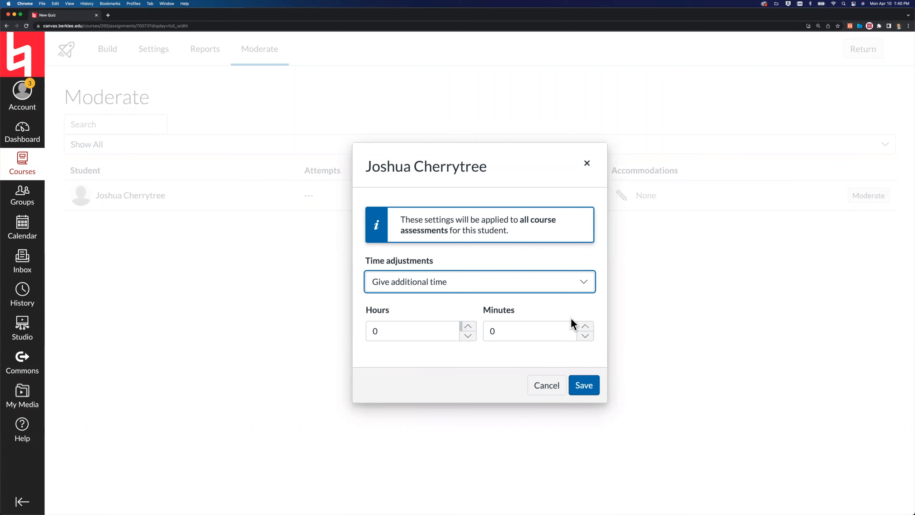
click(586, 325)
click(585, 325)
click(585, 325)
click(585, 325)
triple_click(585, 325)
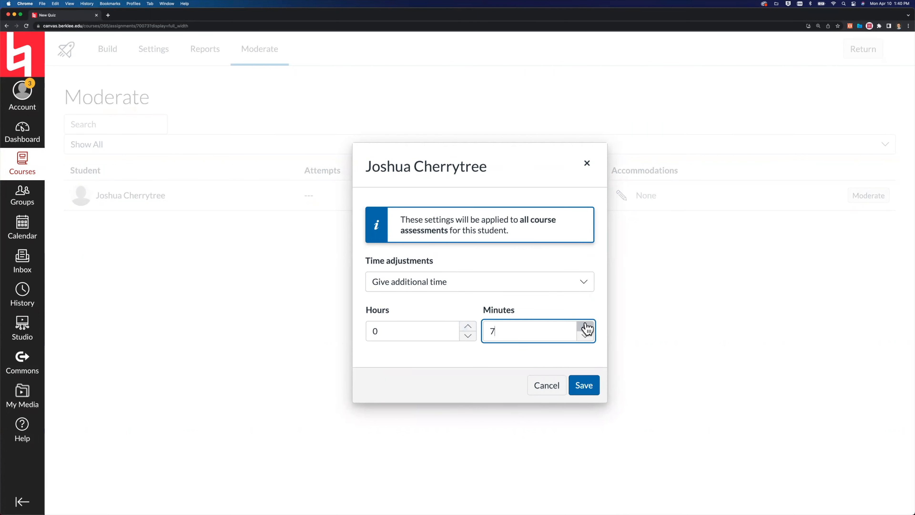
triple_click(585, 325)
triple_click(586, 325)
triple_click(585, 325)
double_click(585, 325)
double_click(514, 324)
text(30)
click(594, 388)
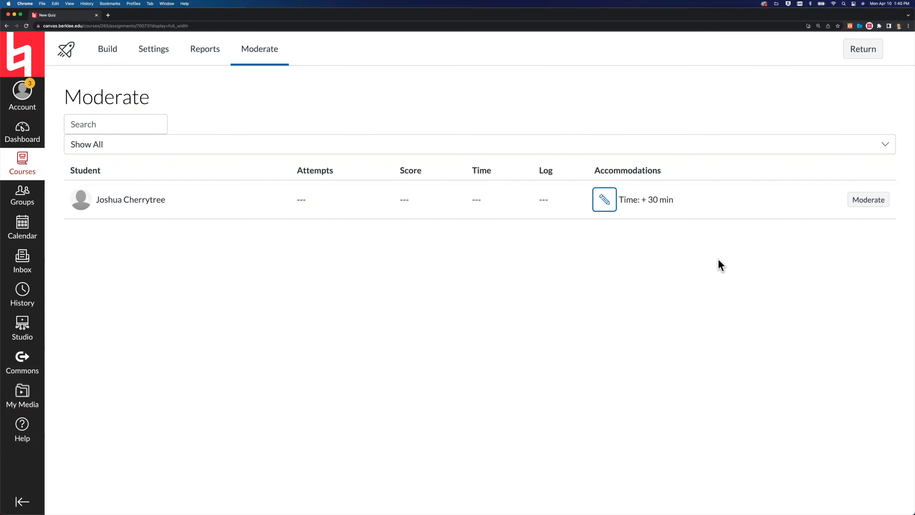
double_click(627, 198)
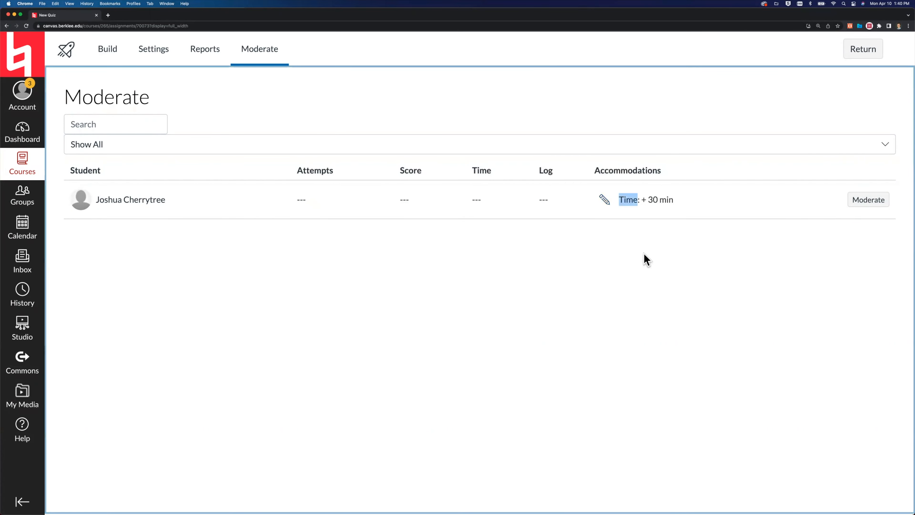
click(660, 195)
triple_click(660, 195)
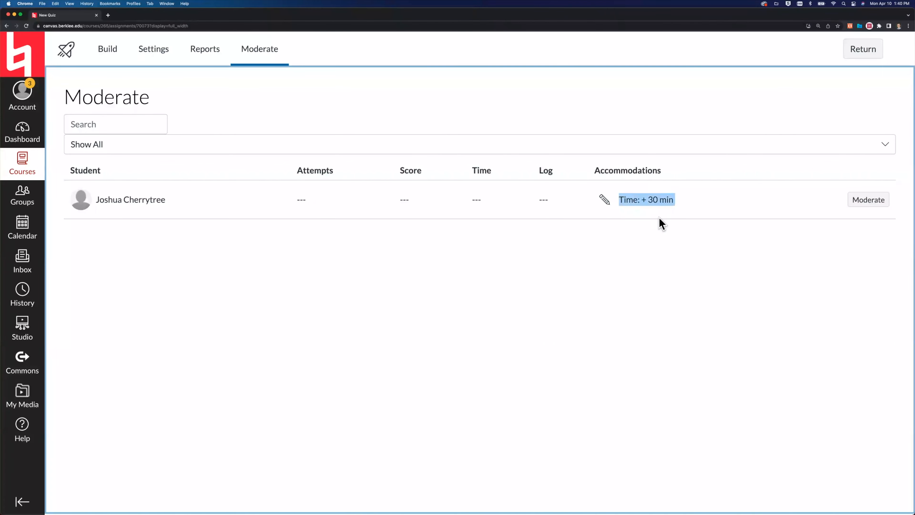
click(662, 222)
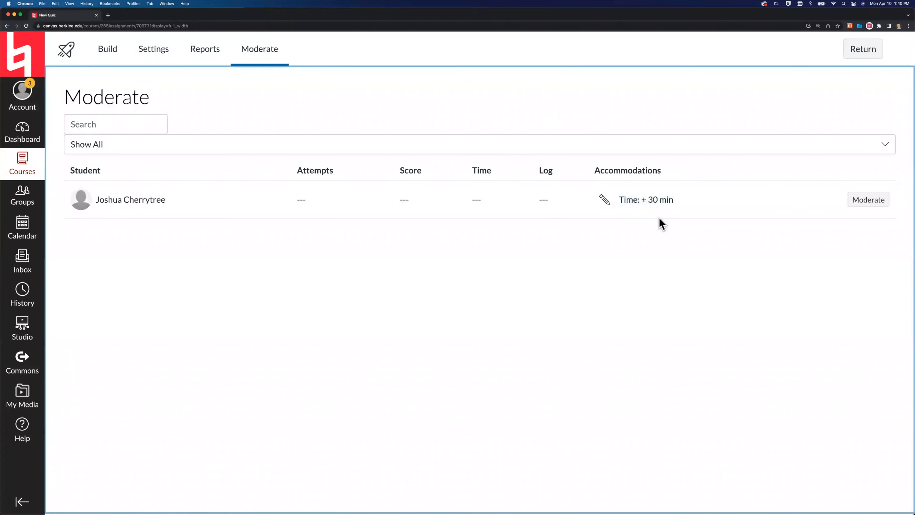
Step: Try granting the student one additional attempt in the moderation options, reset it to 0 and close them
click(870, 203)
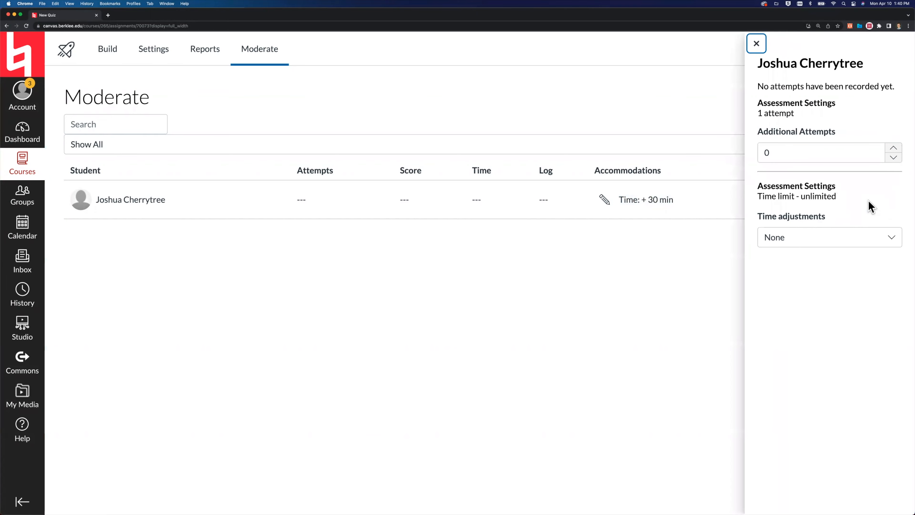
click(894, 149)
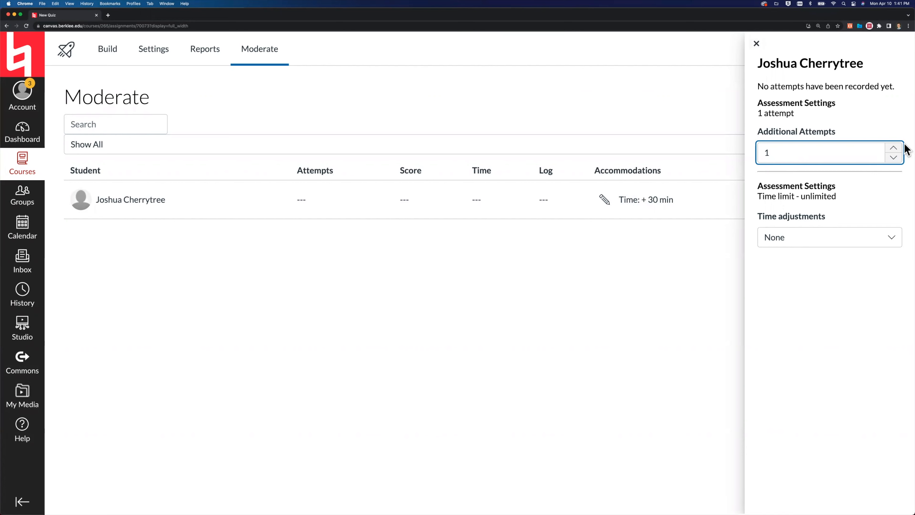
click(894, 157)
click(758, 45)
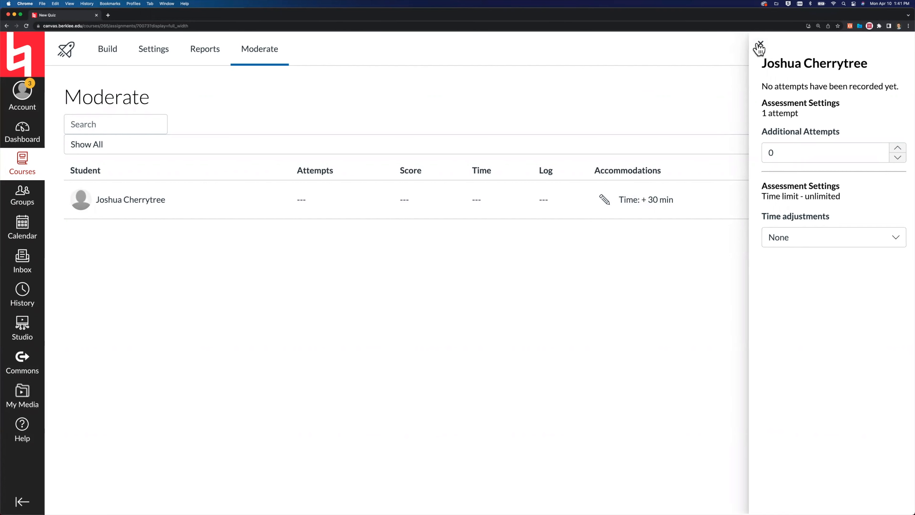
Step: In the quiz settings, turn on shuffling of questions and answers and one question at a time with backtracking allowed
click(156, 53)
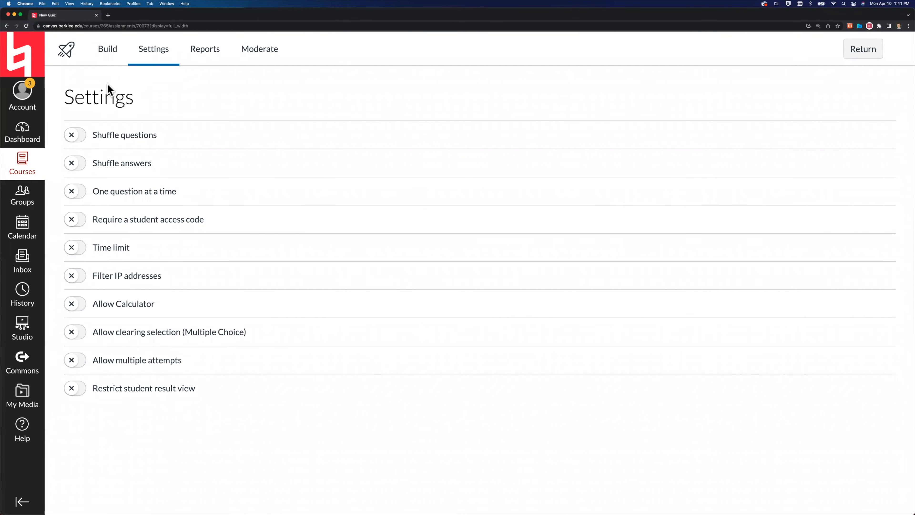
click(73, 135)
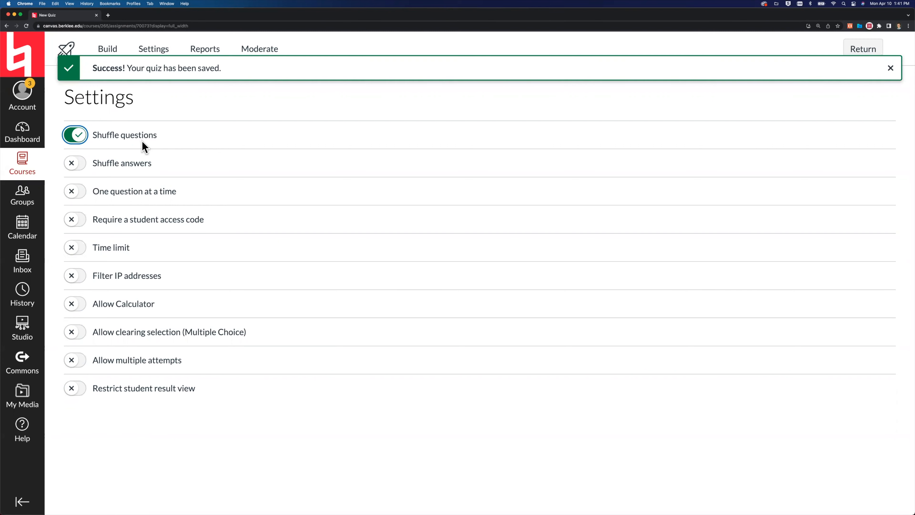
click(72, 165)
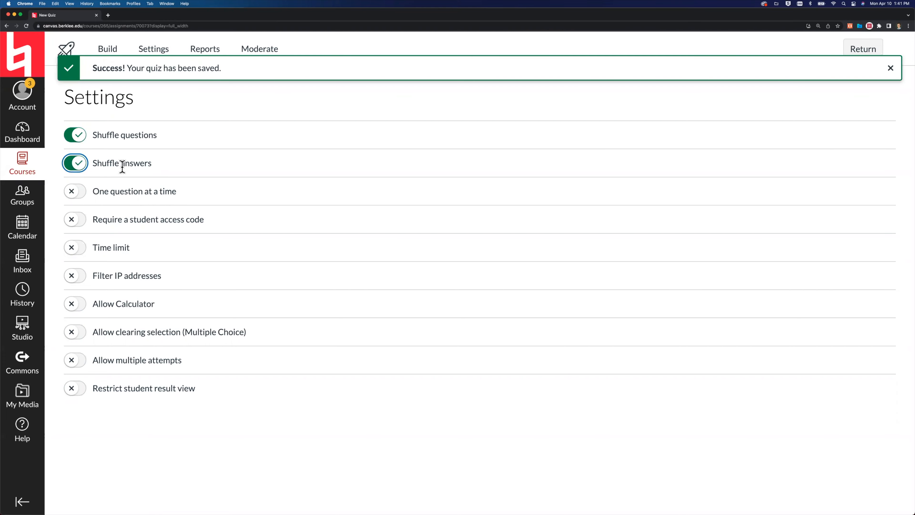
click(79, 193)
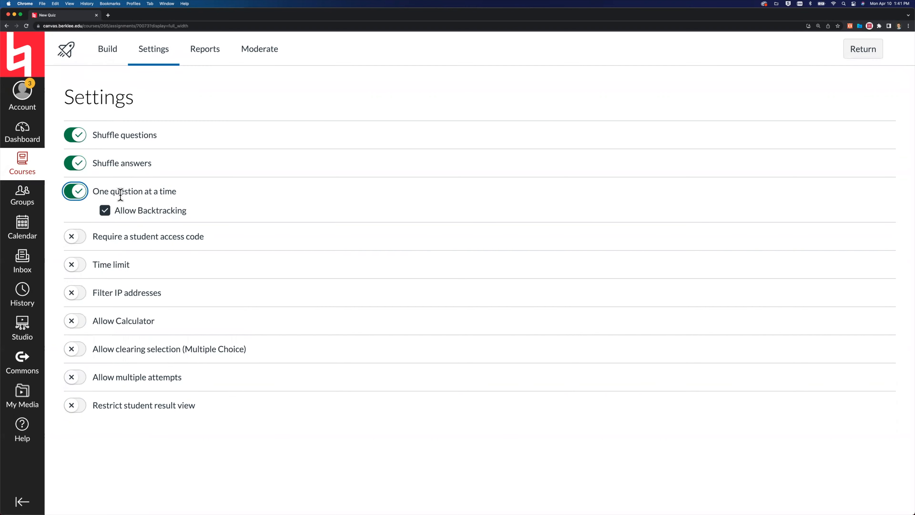
click(105, 210)
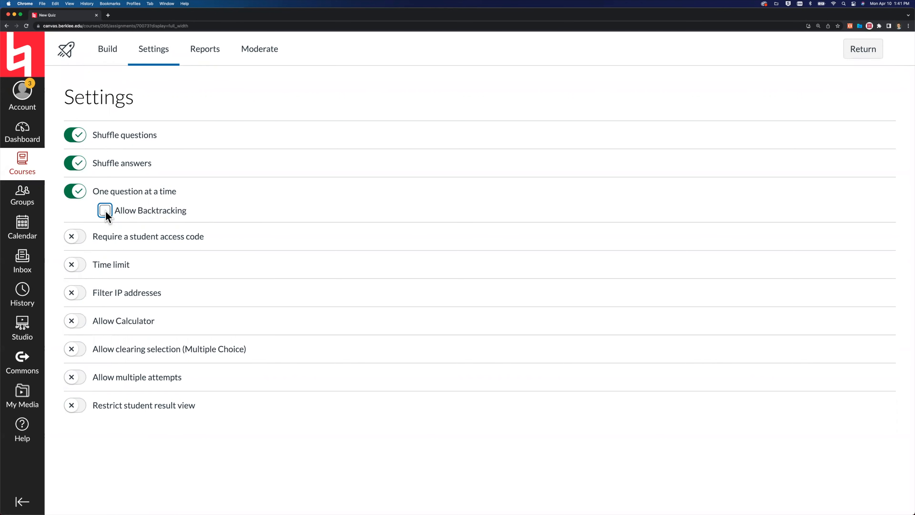
Step: Turn on the student access code requirement and the time limit for the quiz
click(75, 236)
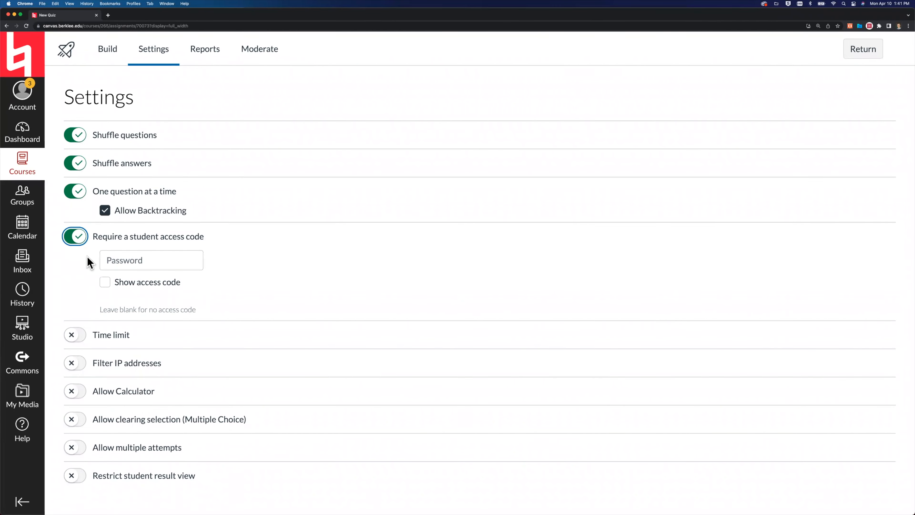
click(74, 335)
scroll(115, 349, down, 3)
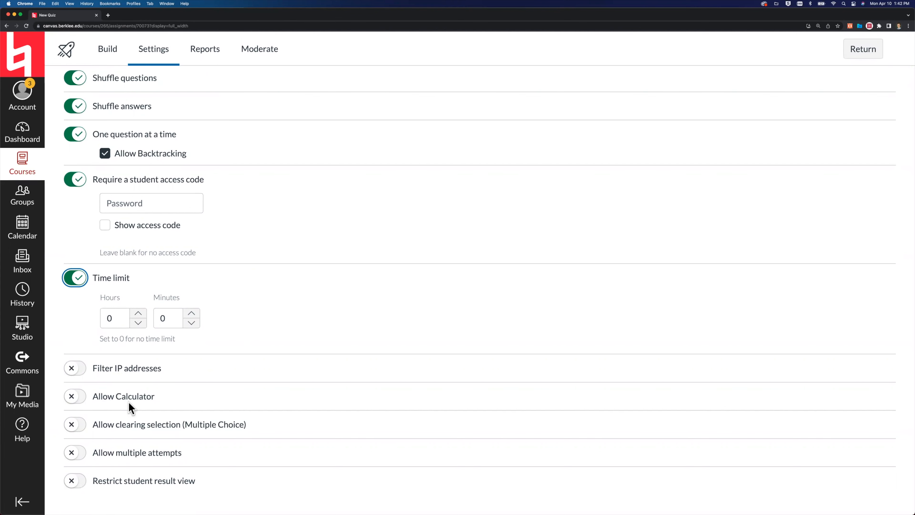
Step: Allow clearing of multiple-choice selections and multiple attempts, requiring time between attempts
click(74, 425)
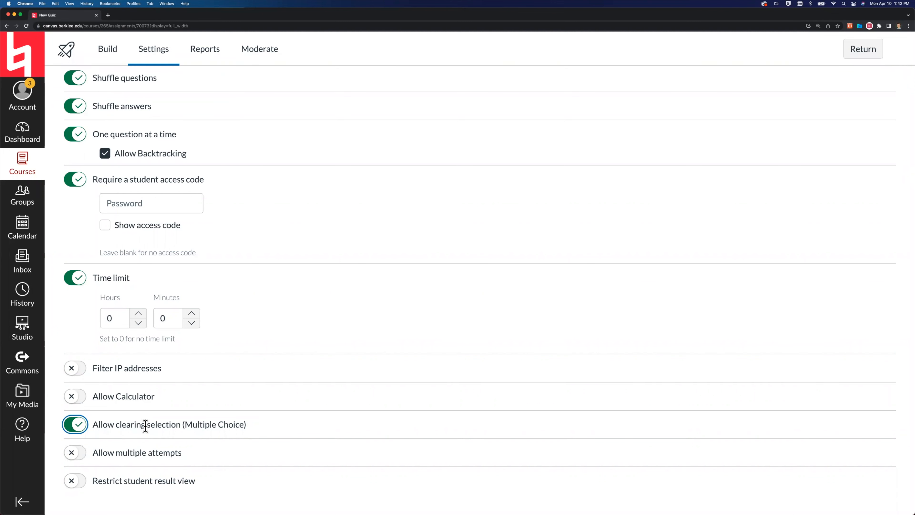
click(75, 455)
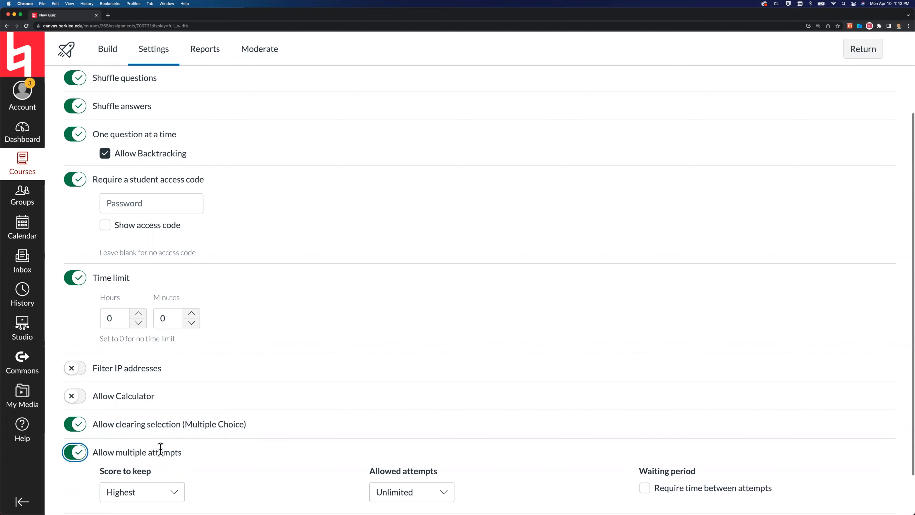
scroll(159, 447, down, 3)
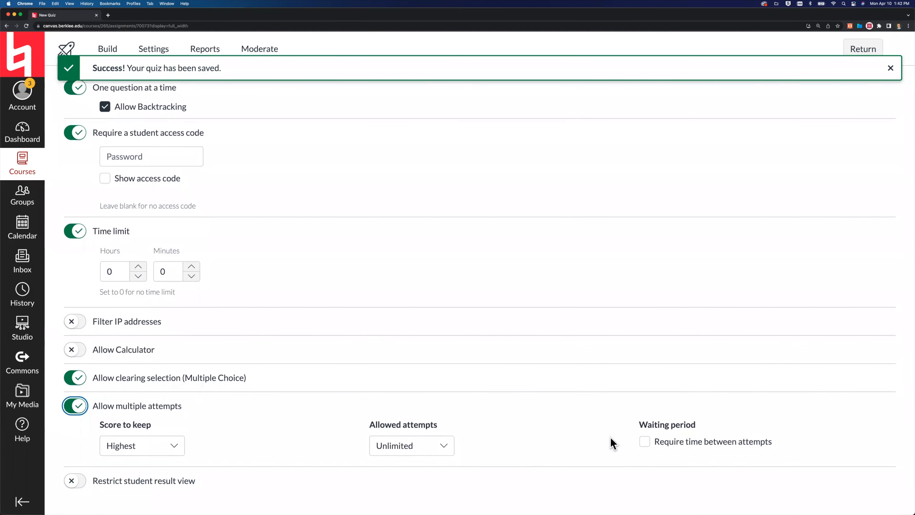
click(645, 441)
scroll(502, 431, down, 2)
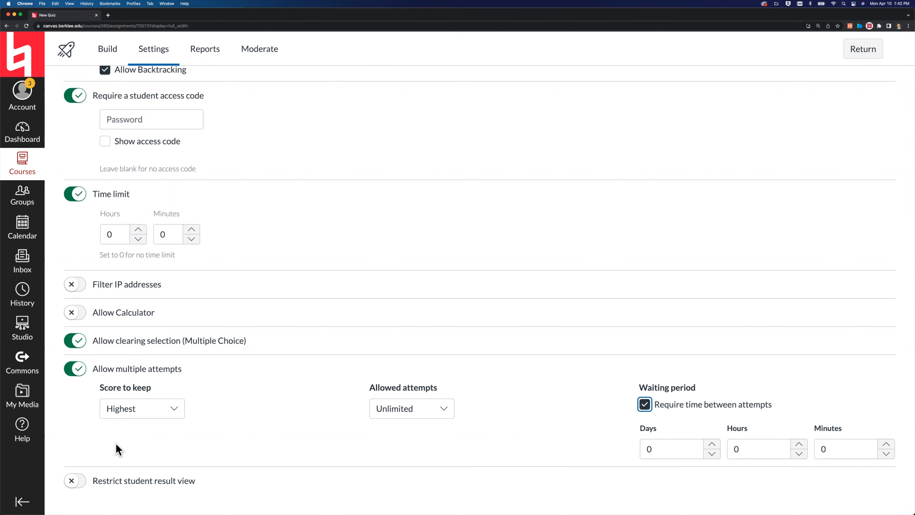
Step: Restrict the student result view and review its options for showing points, items and questions
click(73, 483)
scroll(147, 483, down, 4)
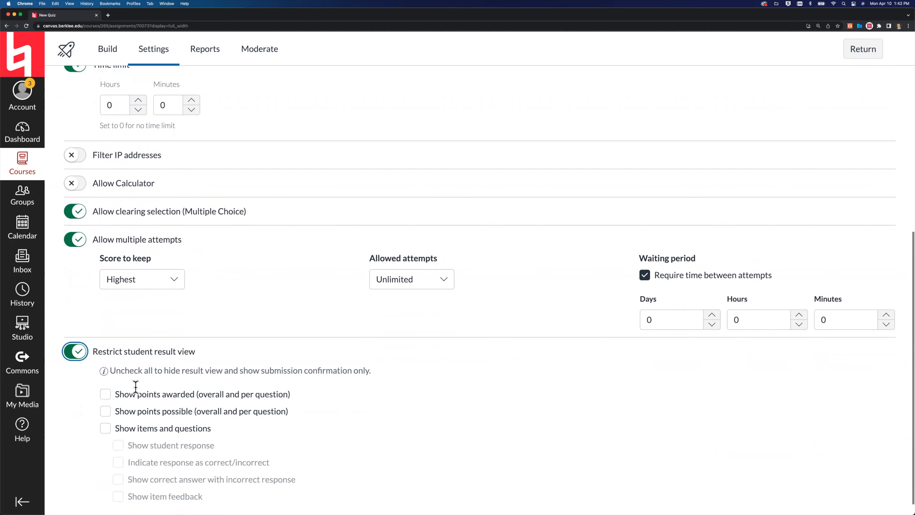
scroll(135, 386, down, 1)
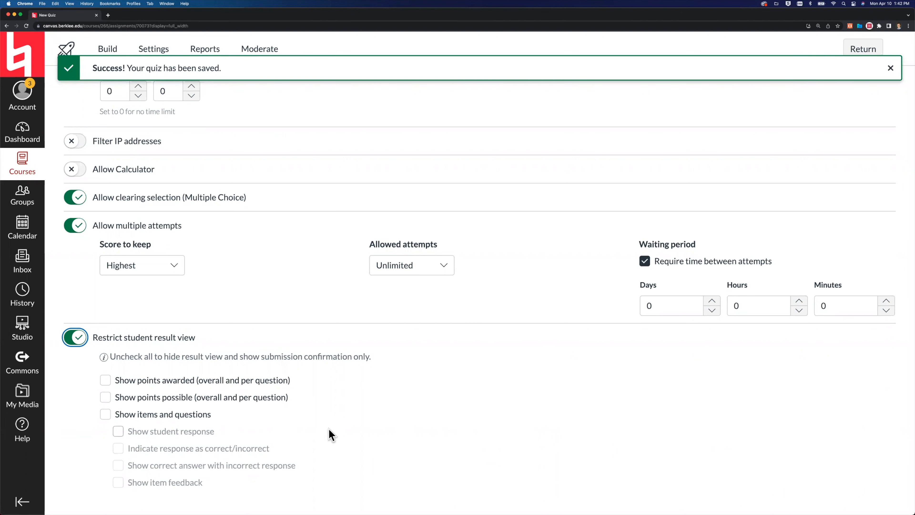
Step: Add a multiple-choice question titled "Question 1" to New Quiz, with the question text "What is your favorite color?"
click(109, 49)
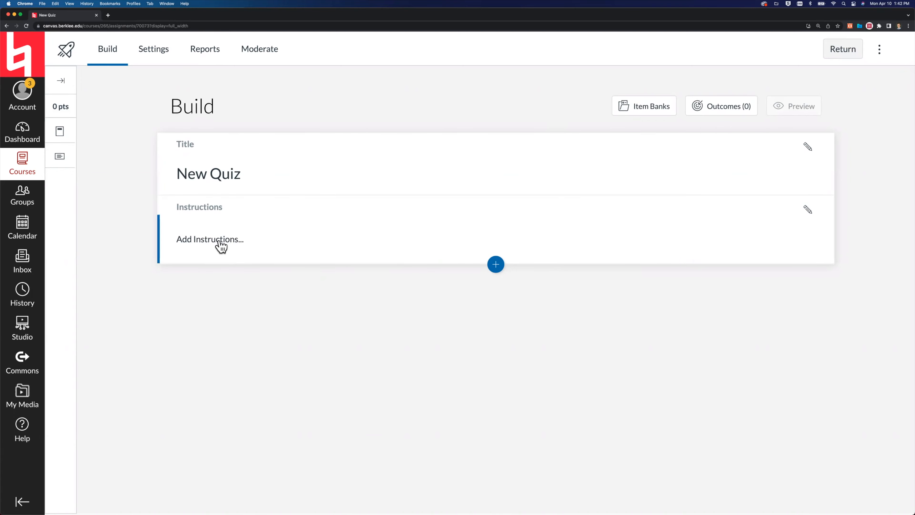
click(496, 265)
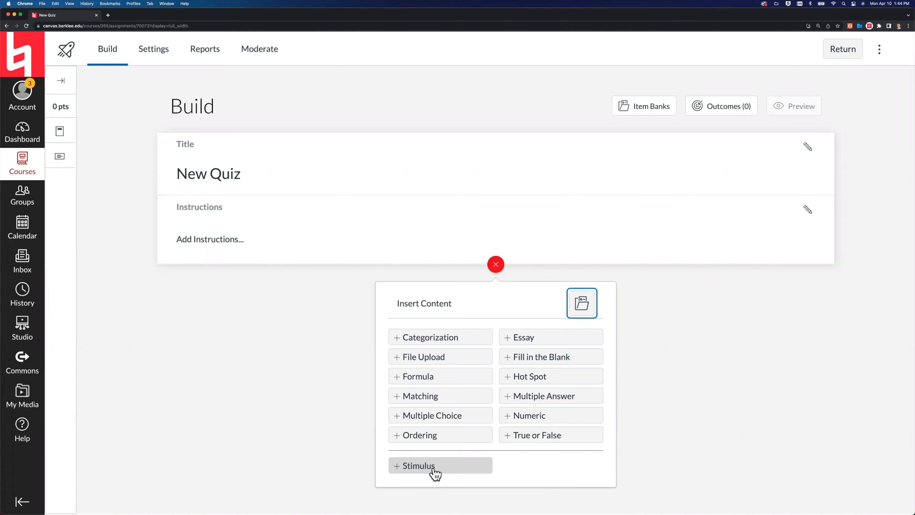
click(449, 415)
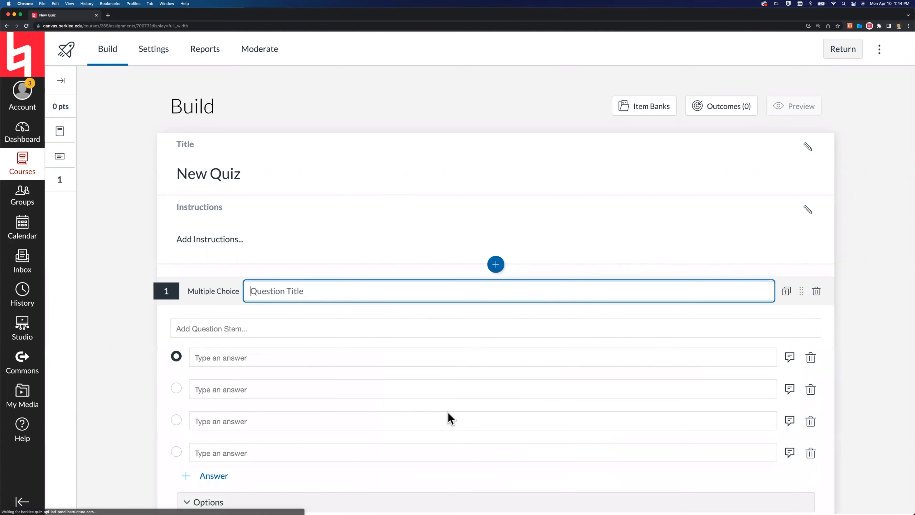
scroll(451, 419, down, 2)
scroll(452, 419, down, 1)
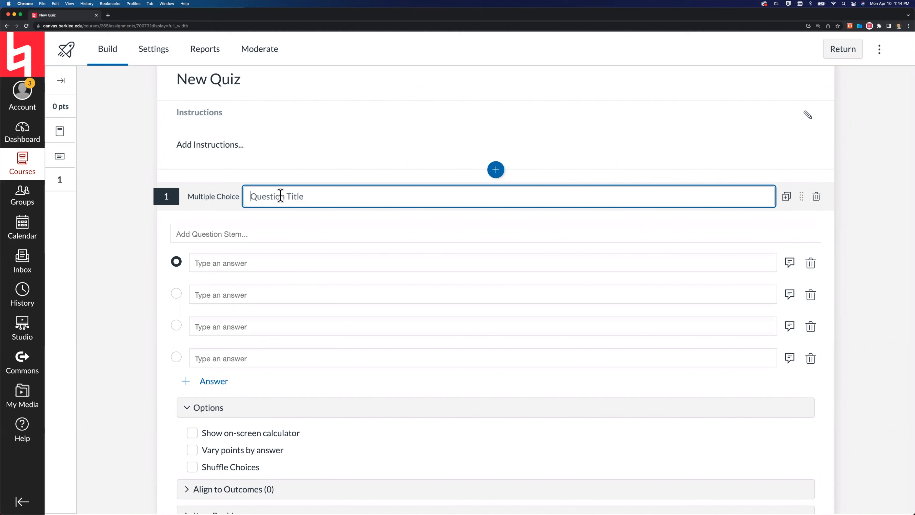
text(Quesiton 1)
double_click(270, 196)
text(Question 1)
click(199, 235)
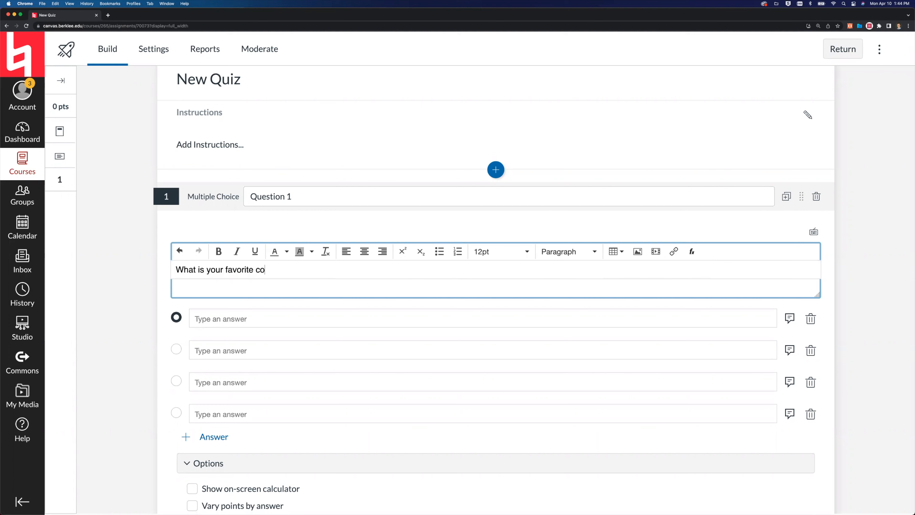
Step: Enter Yellow, Red and Green as the first three answers and mark Green as the correct one
click(225, 318)
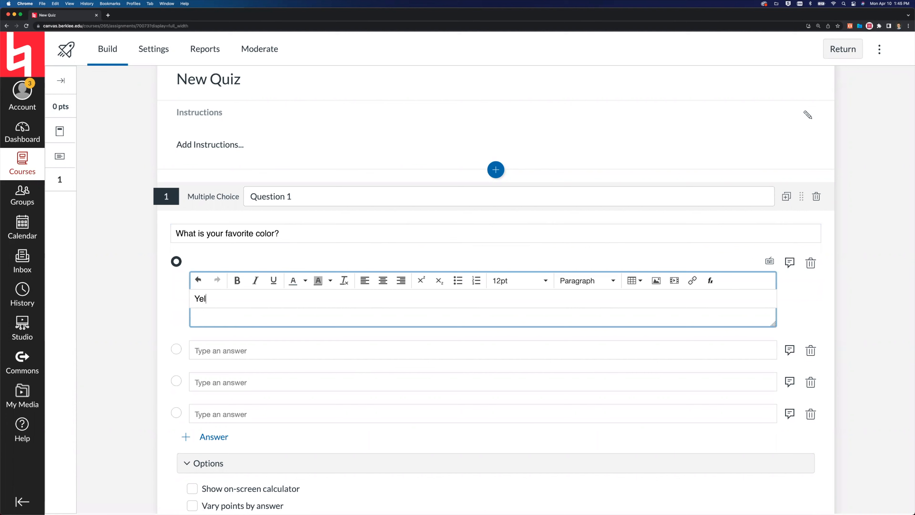
text(Yellow)
click(240, 351)
text(Red)
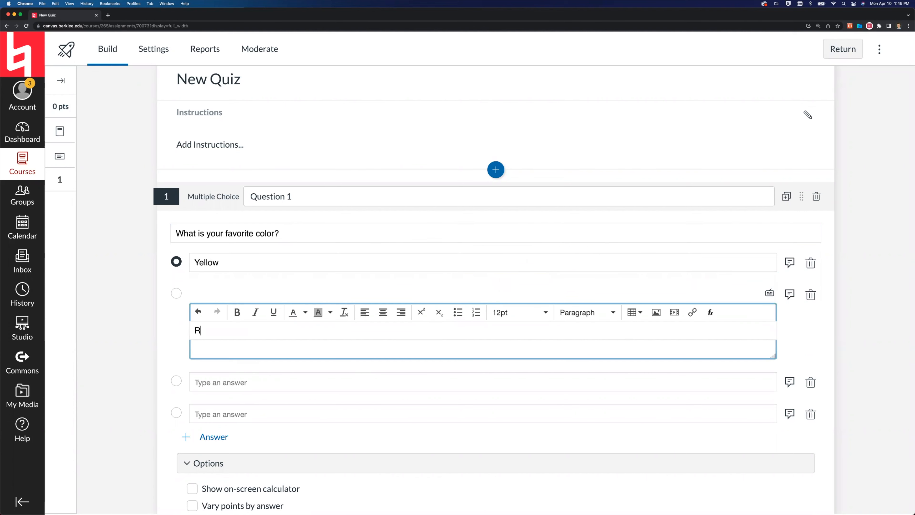
click(233, 380)
text(Green)
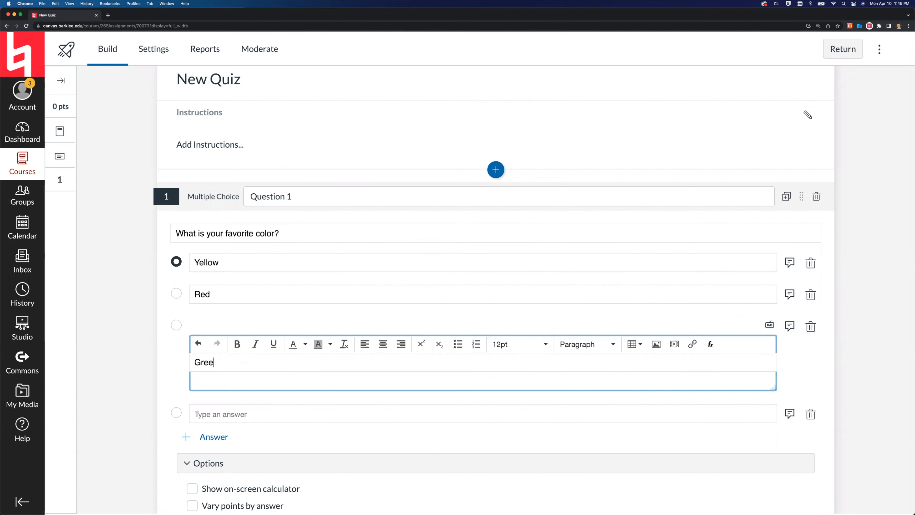
click(176, 325)
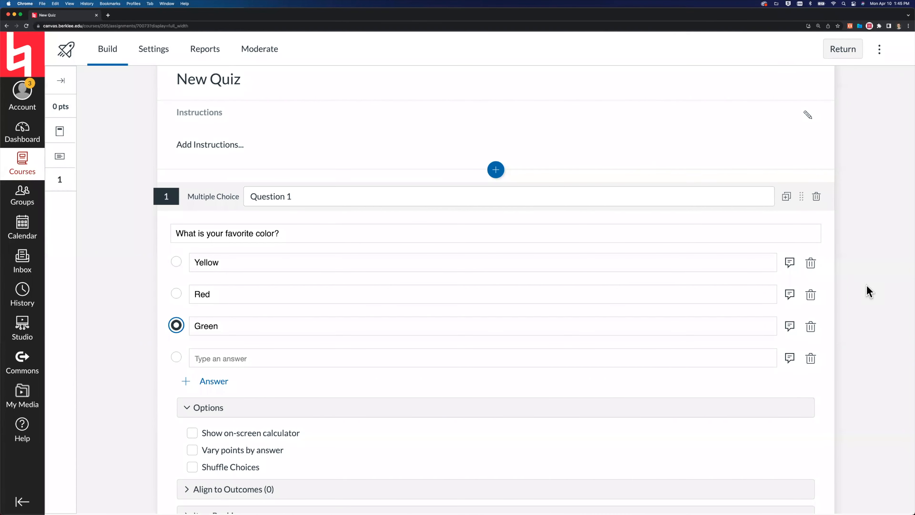
Step: Add the answer feedback "Great choice! But you're wrong." to the Yellow answer
click(793, 267)
click(235, 364)
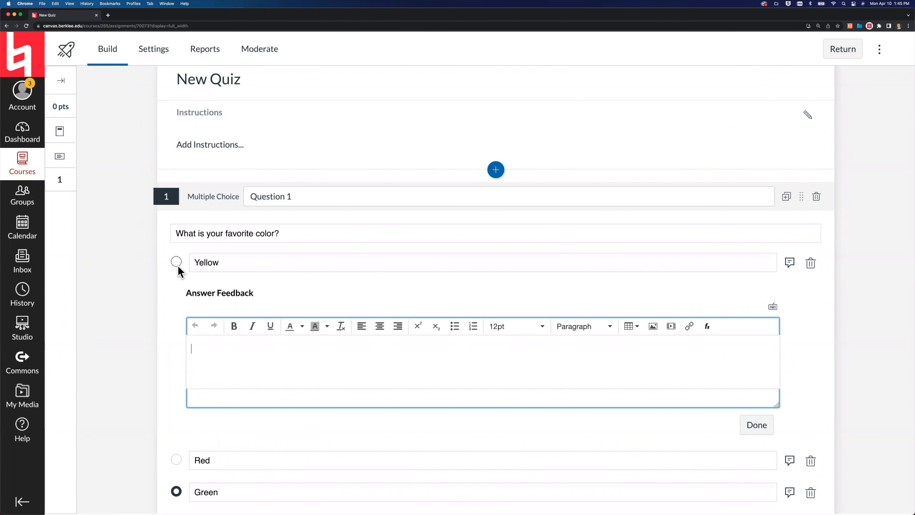
text(Great choice! But you're wrong.)
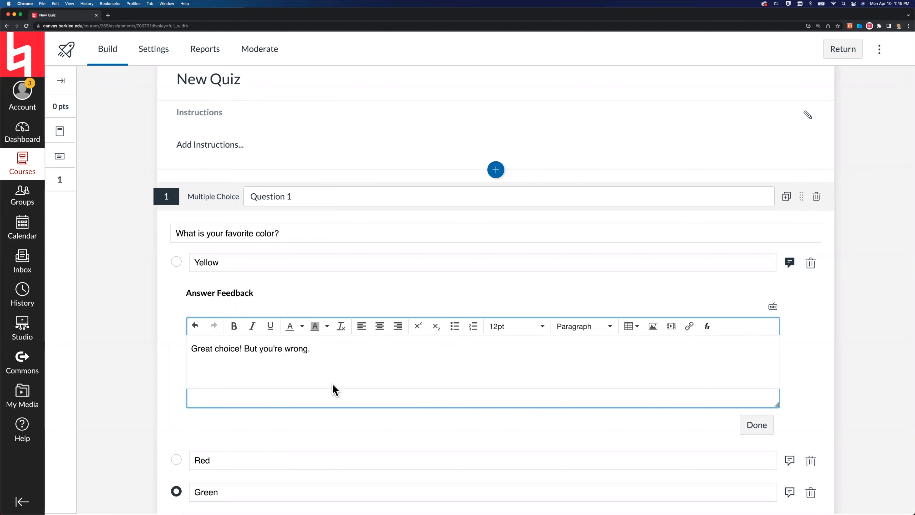
scroll(335, 389, down, 3)
click(755, 328)
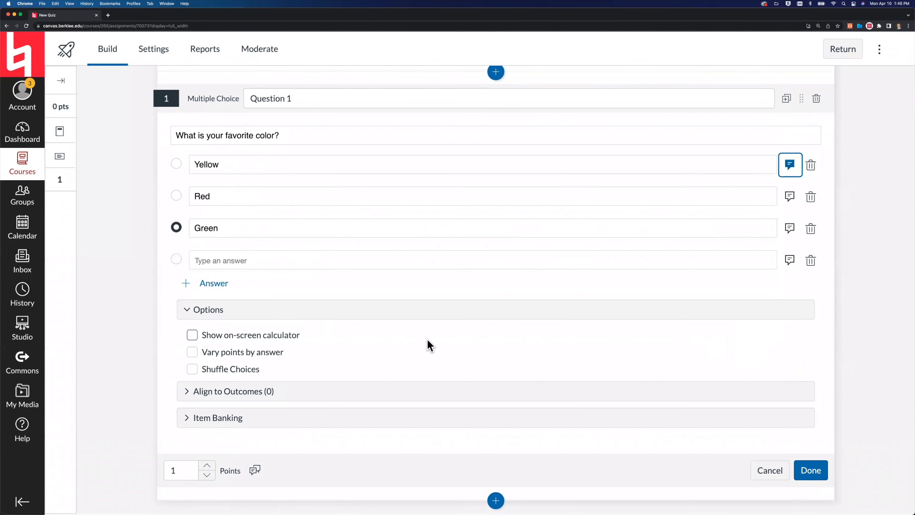
Step: Delete the empty fourth answer, and try out adding another blank answer and removing it
scroll(431, 346, down, 1)
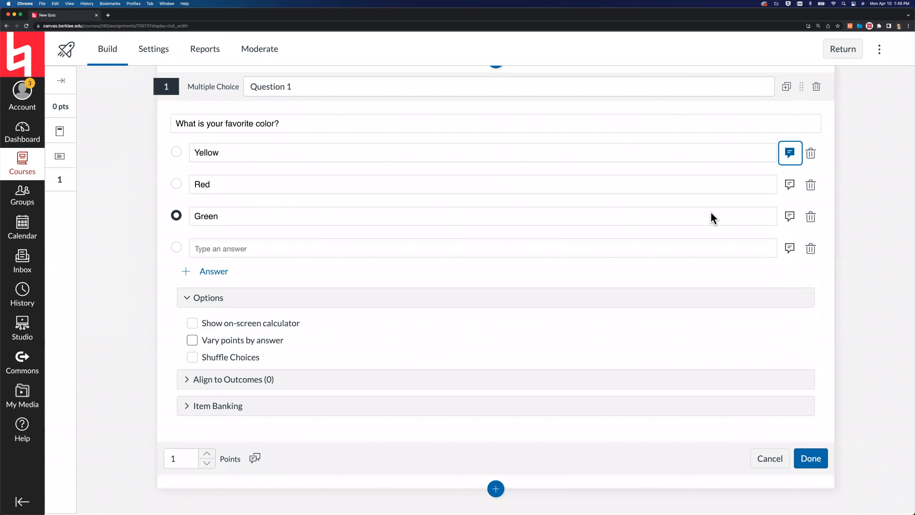
click(812, 248)
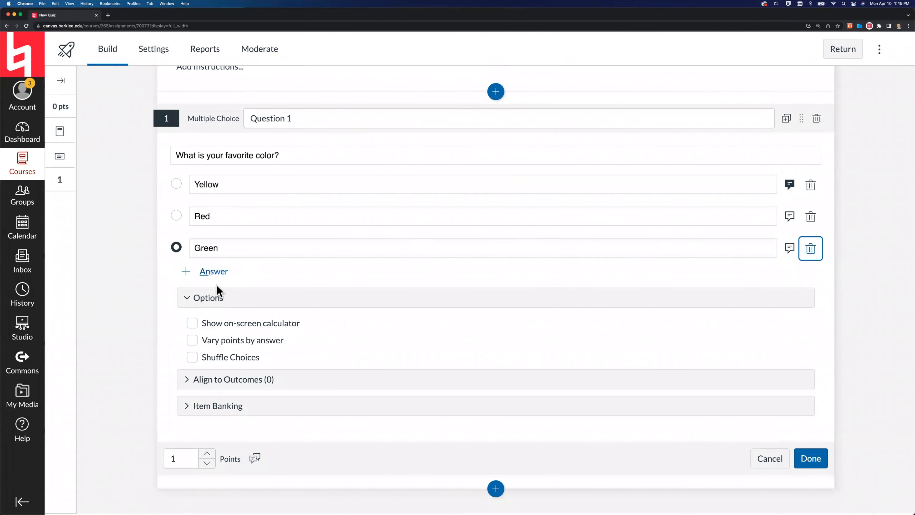
click(216, 272)
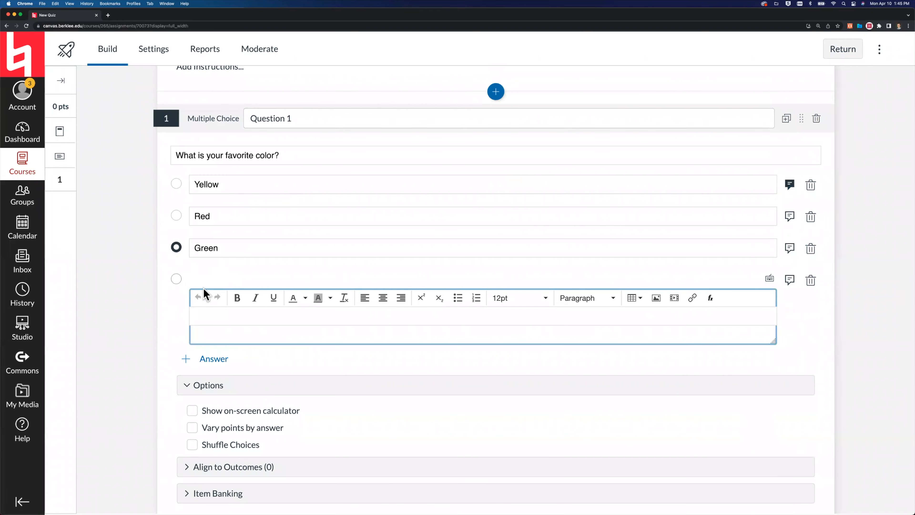
click(815, 284)
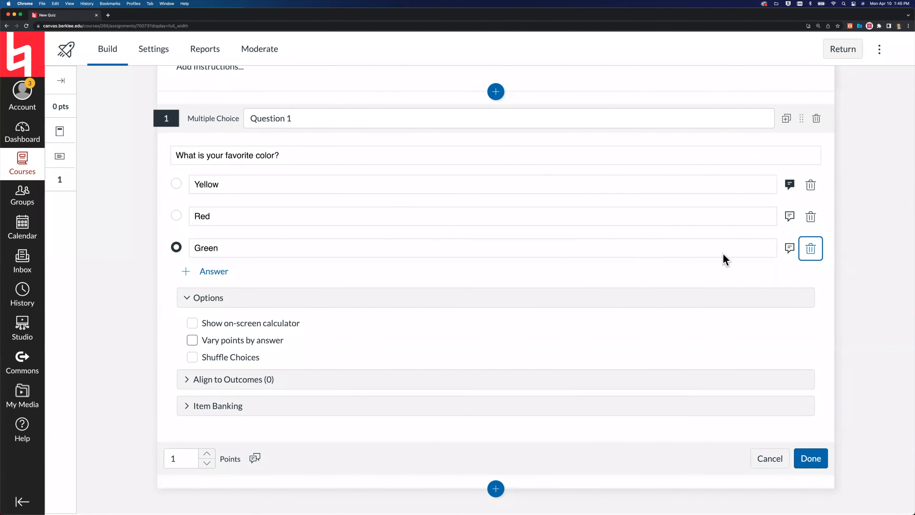
Step: Vary the points by answer, giving Green 2 points and Red 1 point, with the on-screen calculator left off
click(192, 324)
click(192, 323)
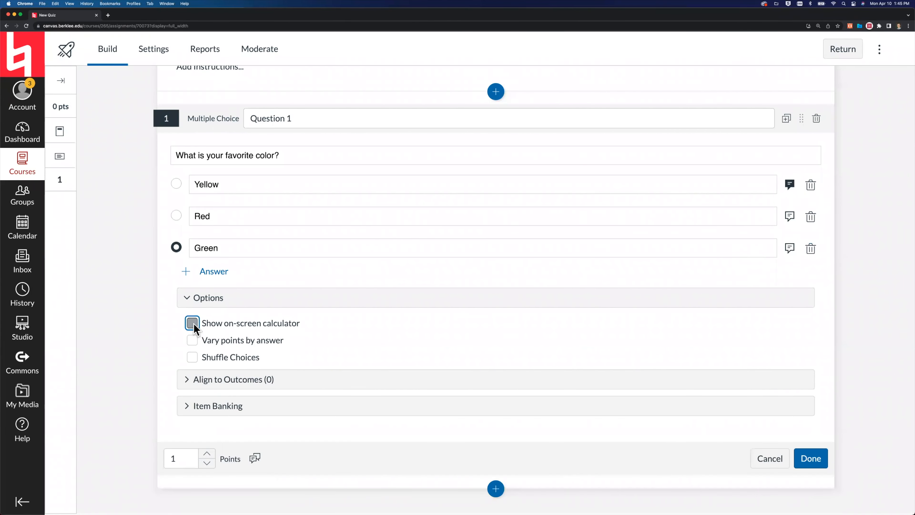
click(193, 340)
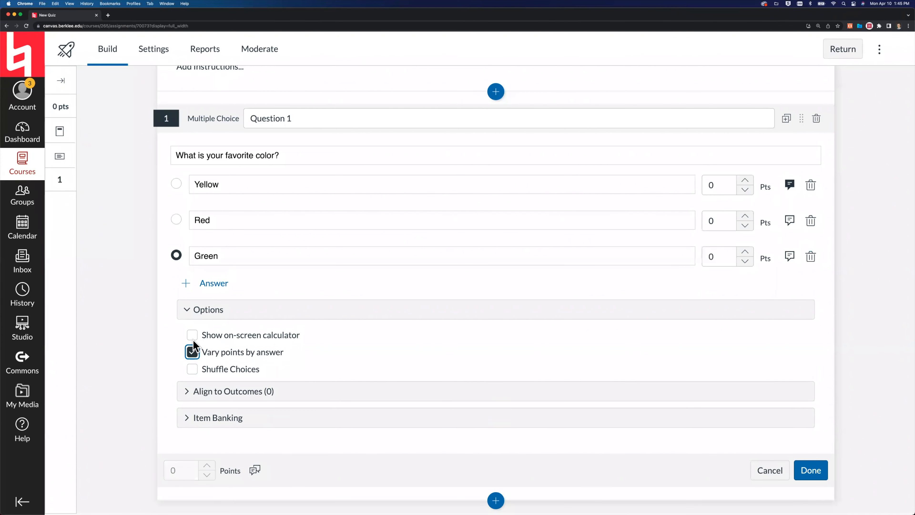
click(745, 253)
click(745, 253)
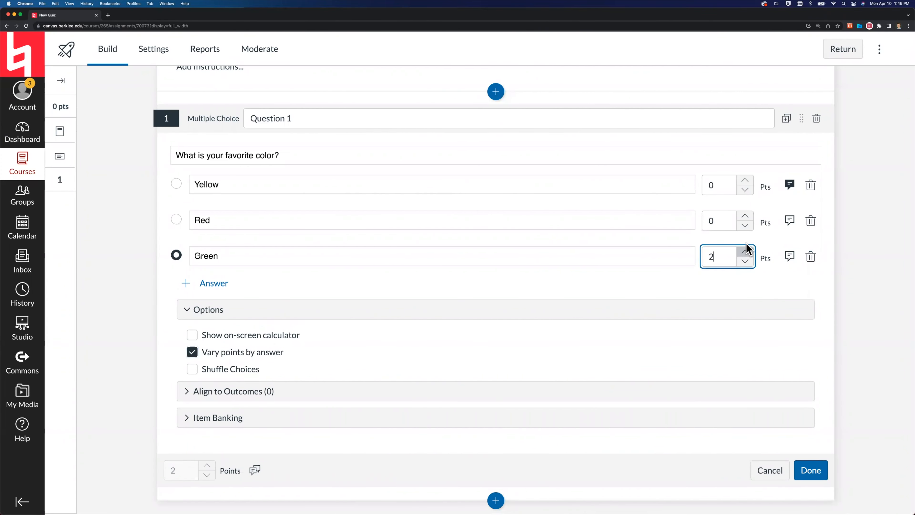
click(745, 216)
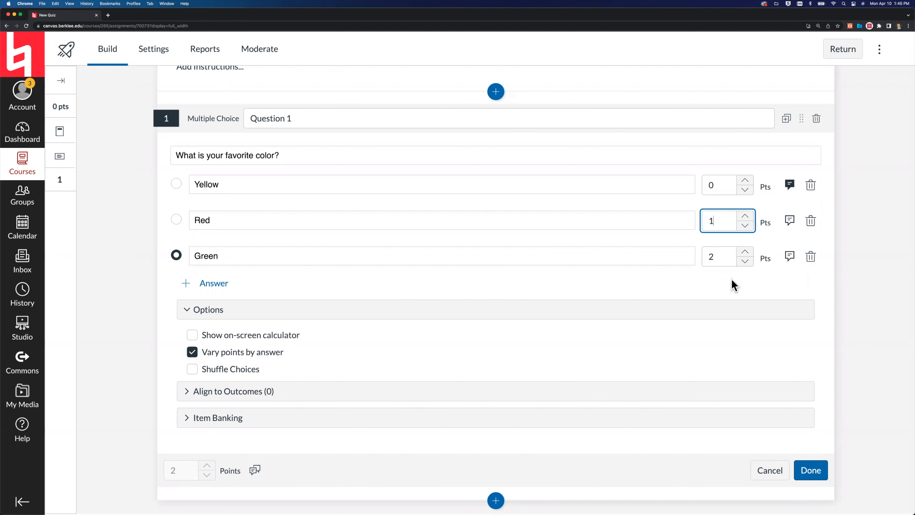
Step: Enable shuffling of the choices with Green locked in place, and save the question
click(191, 371)
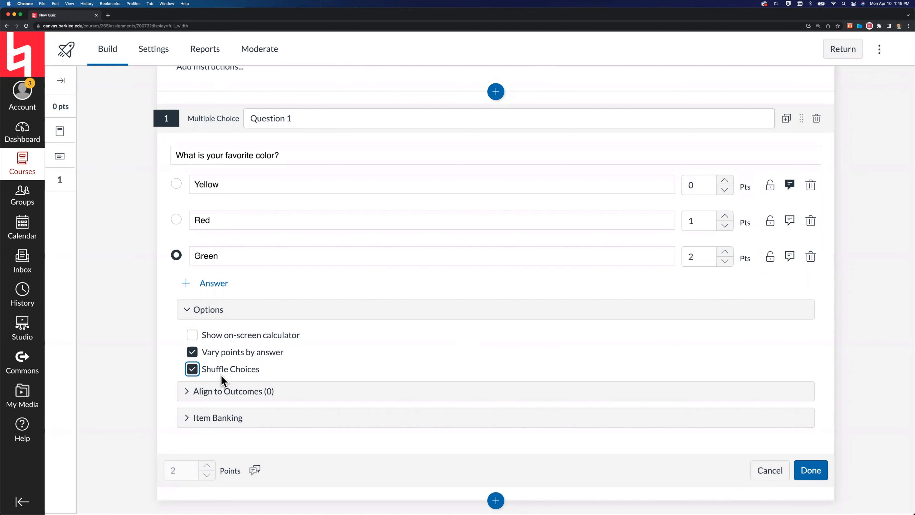
scroll(531, 307, down, 1)
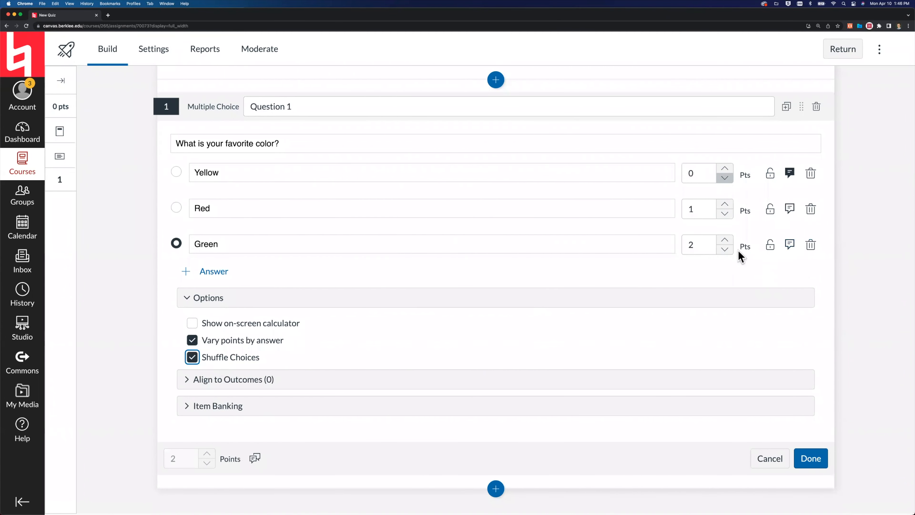
click(772, 247)
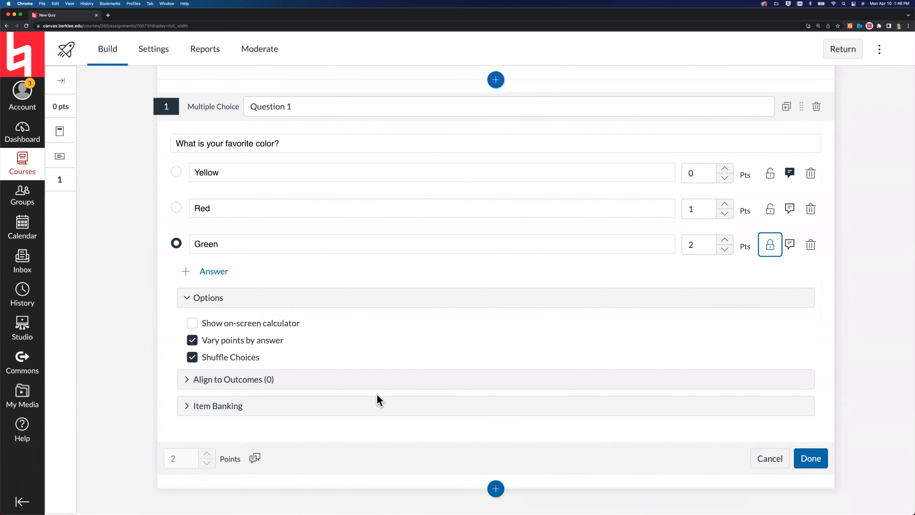
click(810, 463)
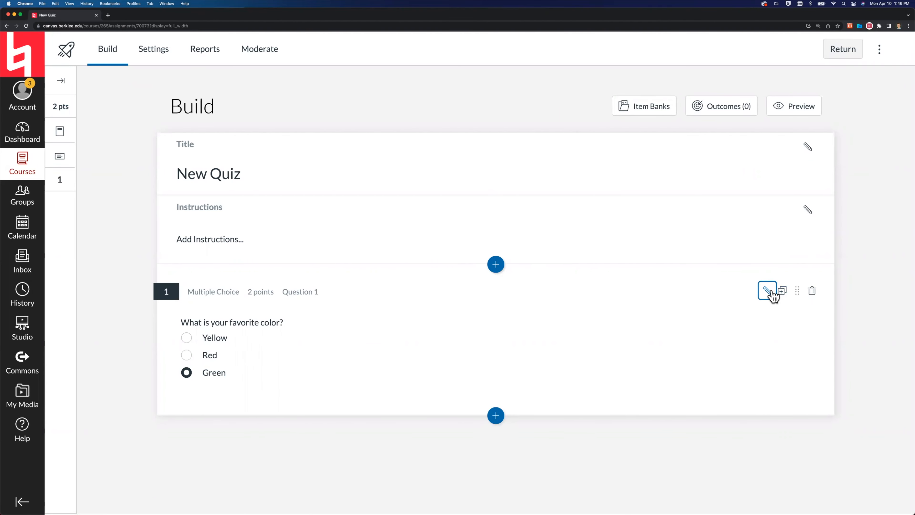
Step: Duplicate the favorite color question and save the copy as the quiz's second question
click(782, 290)
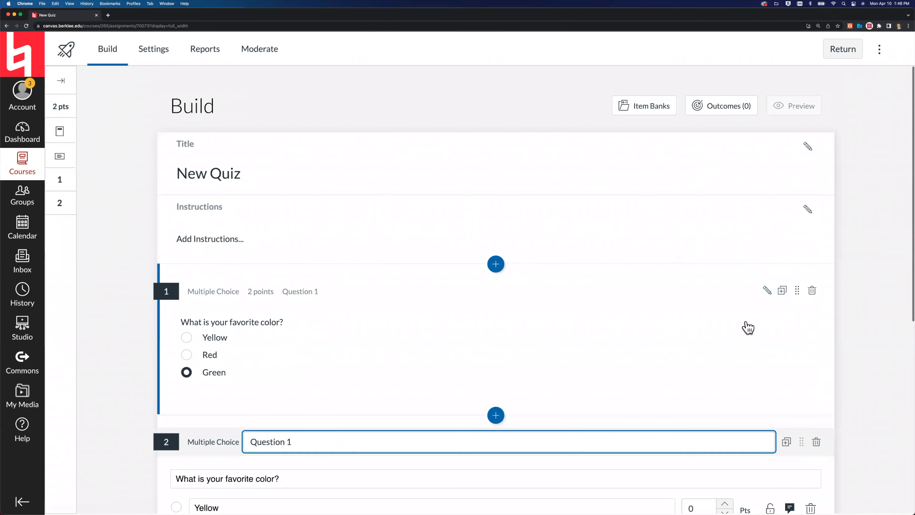
scroll(748, 327, down, 3)
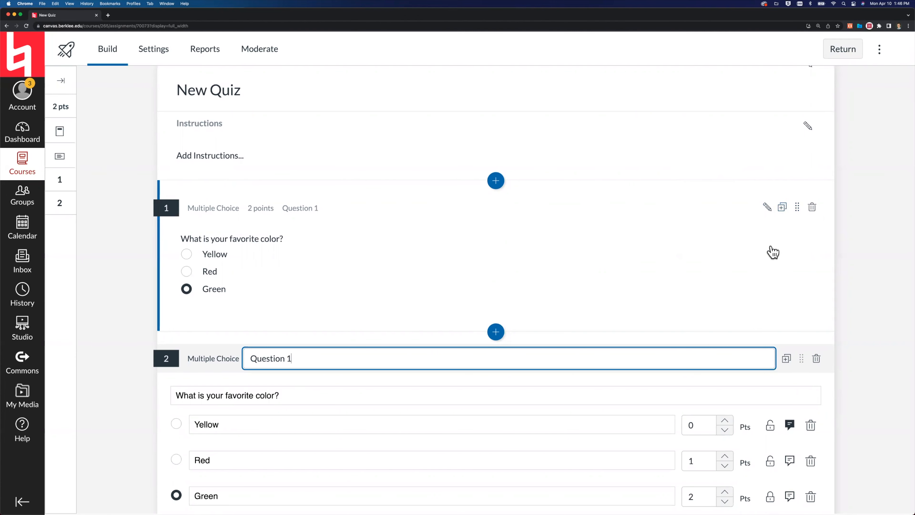
mouse_move(797, 208)
mouse_down()
mouse_move(789, 333)
mouse_move(801, 205)
mouse_up()
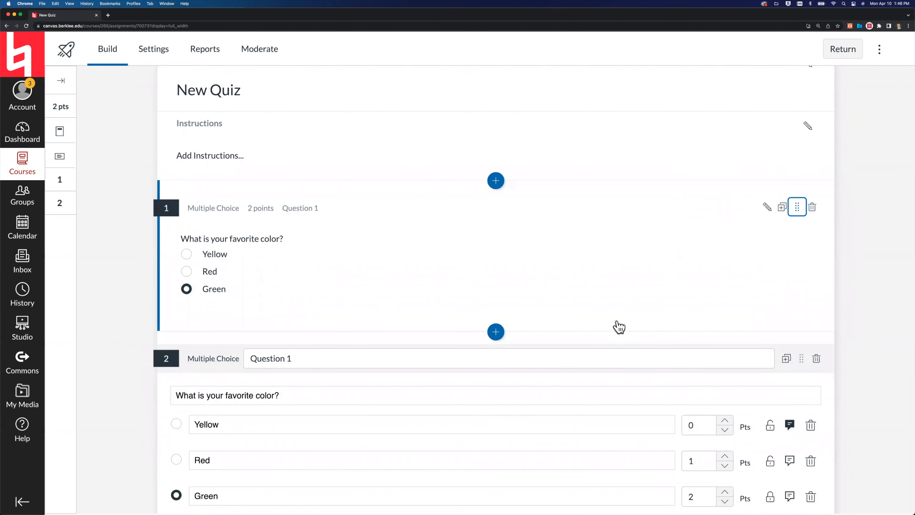
scroll(618, 326, down, 2)
scroll(618, 326, down, 6)
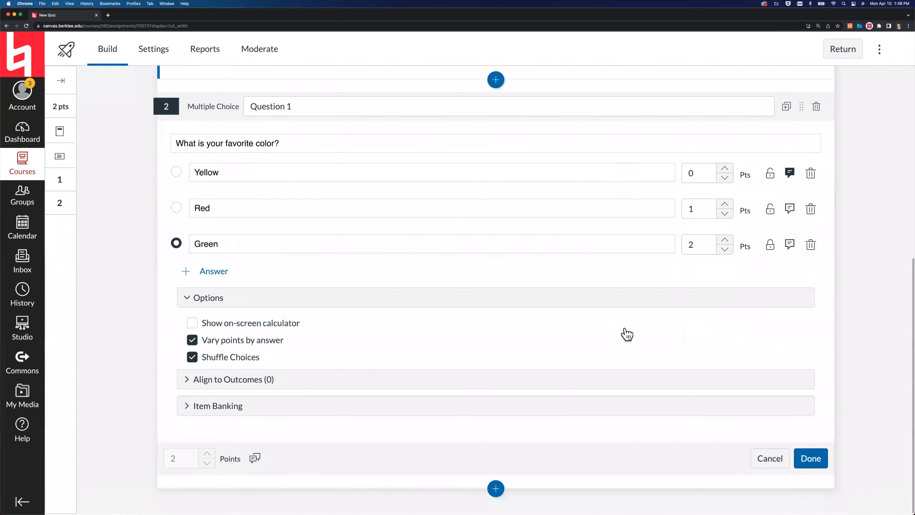
click(807, 465)
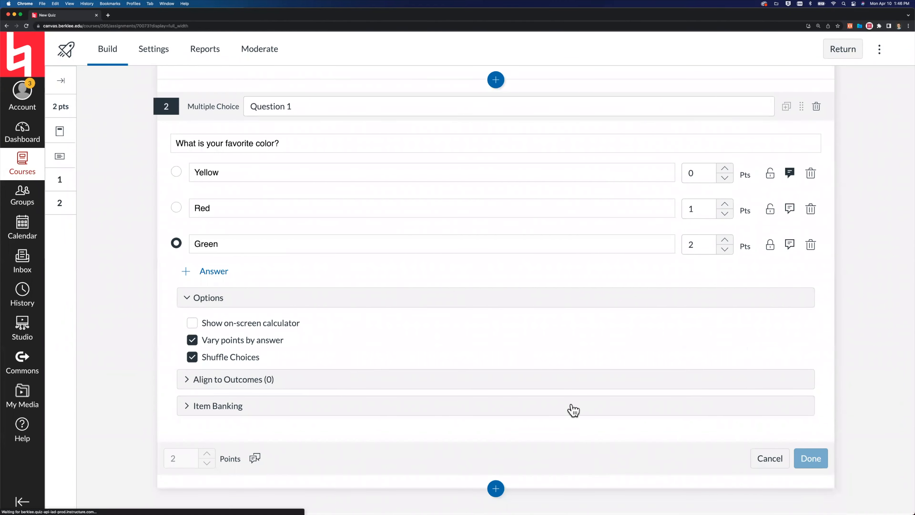
Step: Return to the course modules and publish New Quiz in the Lesson 01 module
click(845, 52)
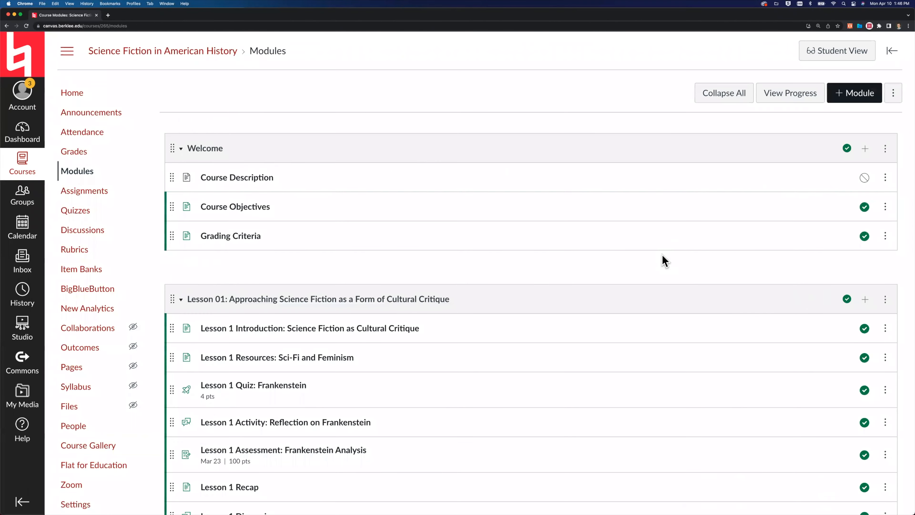
scroll(664, 260, down, 10)
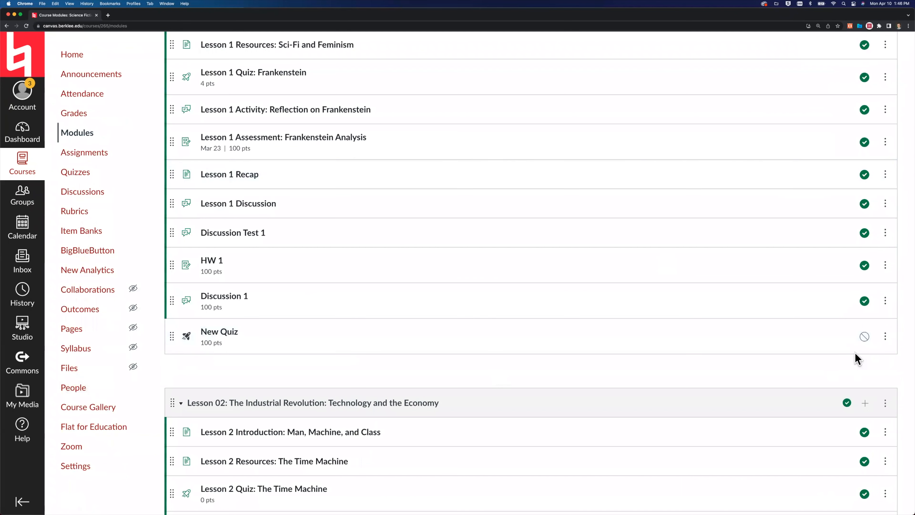
click(864, 336)
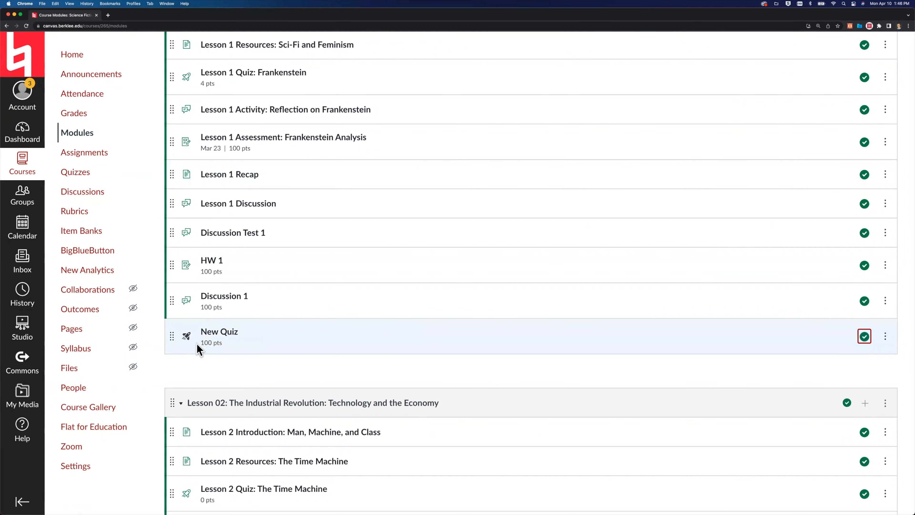
Step: View New Quiz's assignment details and go back to the start of the course modules list
click(223, 333)
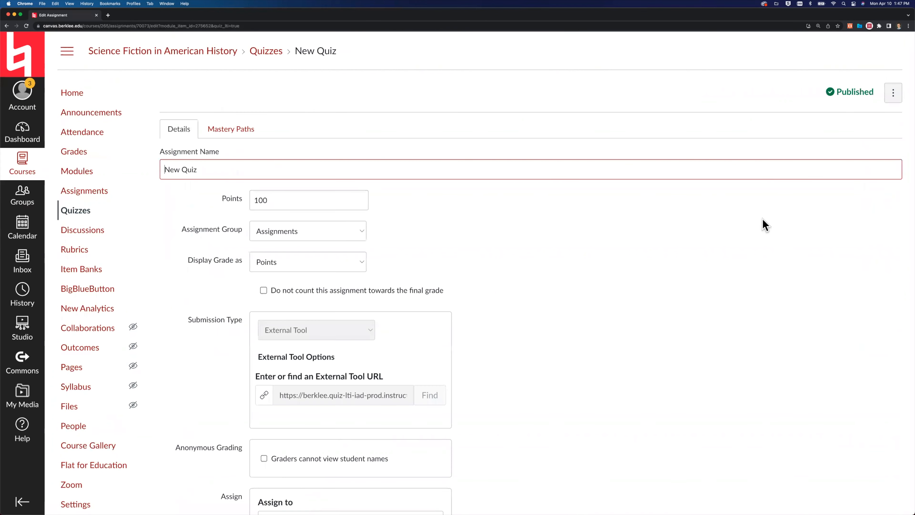
click(7, 26)
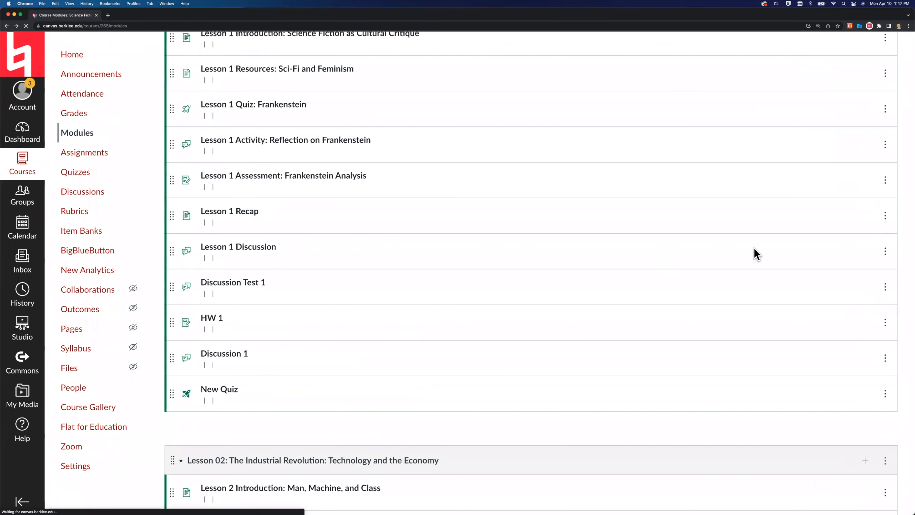
scroll(790, 256, up, 8)
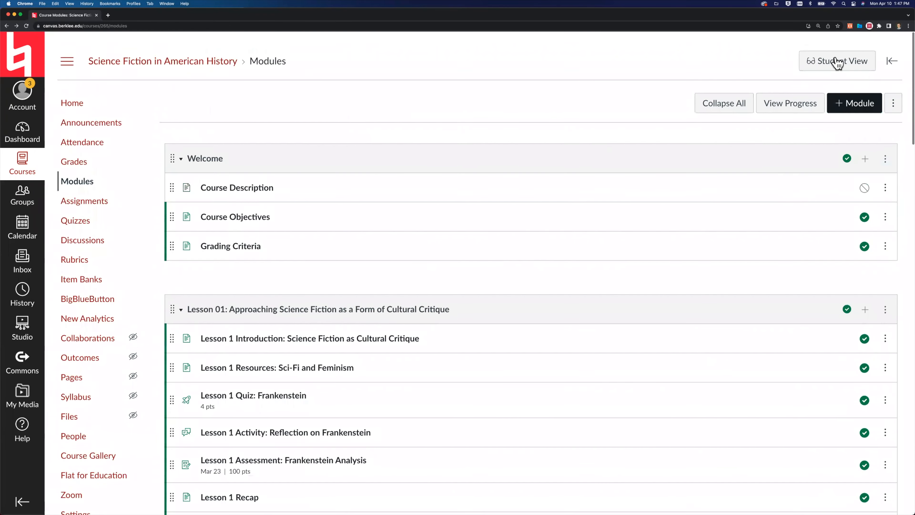
Step: Switch to Student View and begin New Quiz from the Lesson 01 module
click(836, 57)
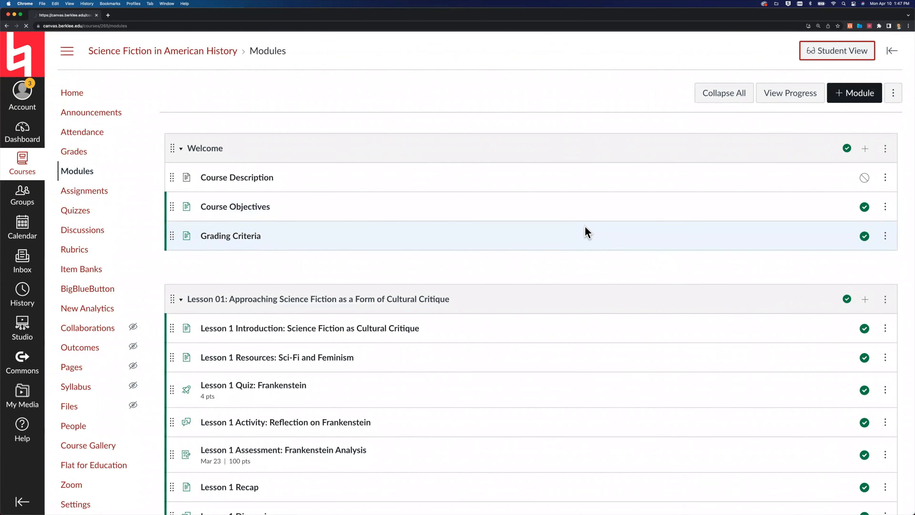
scroll(586, 227, down, 8)
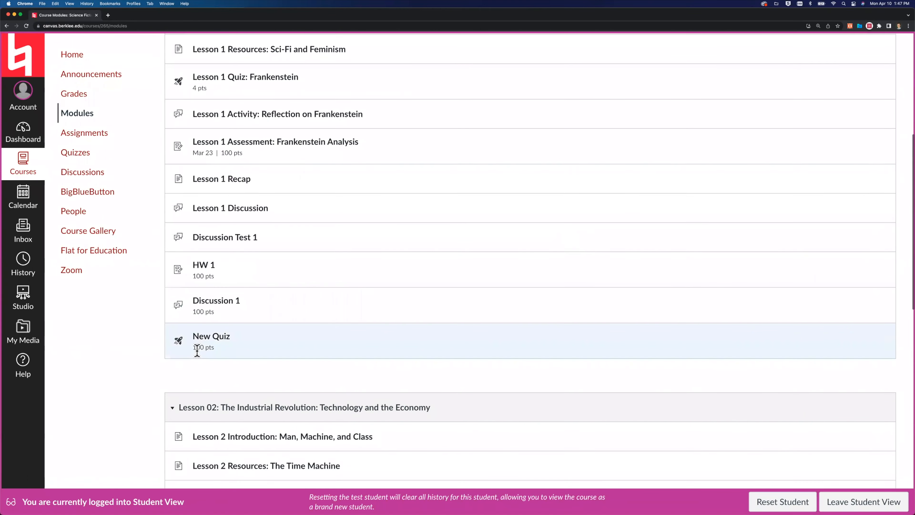
click(198, 341)
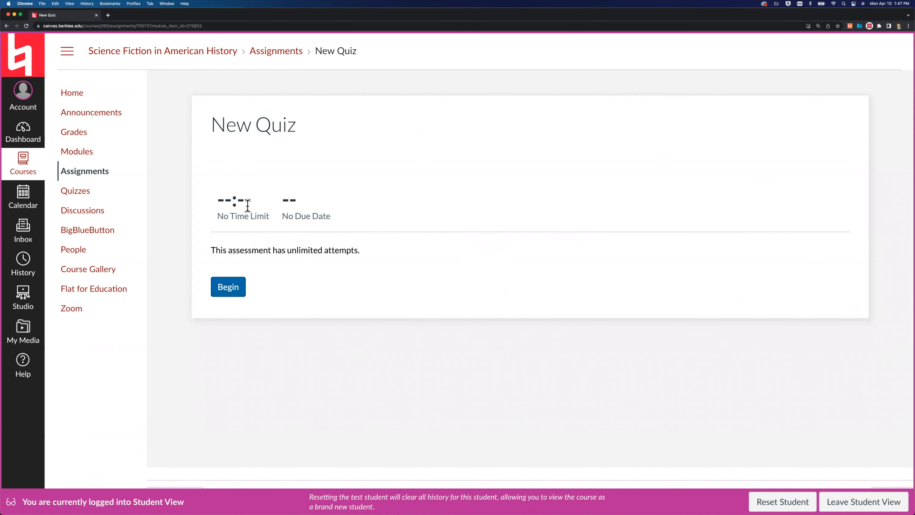
click(228, 287)
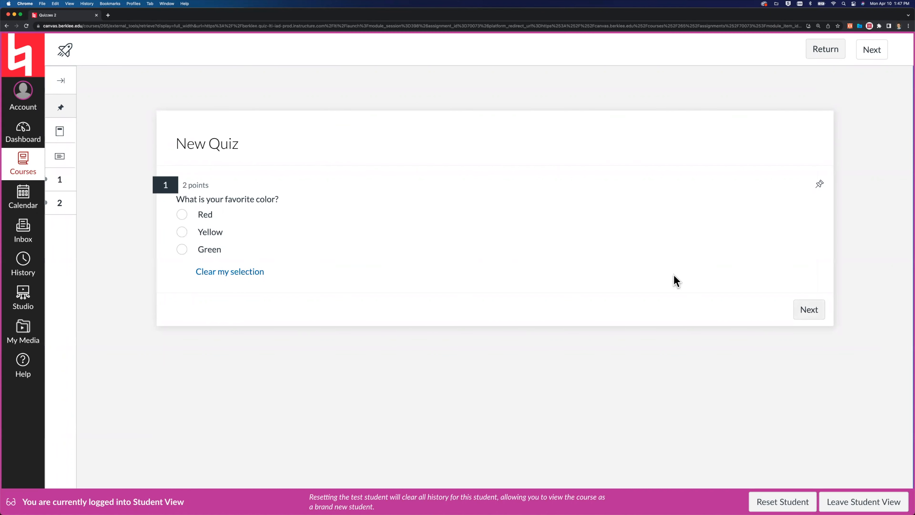
Step: Choose Yellow for question 1 and clear it, answer Green for question 2, and submit the quiz with question 1 unanswered
click(183, 231)
click(243, 274)
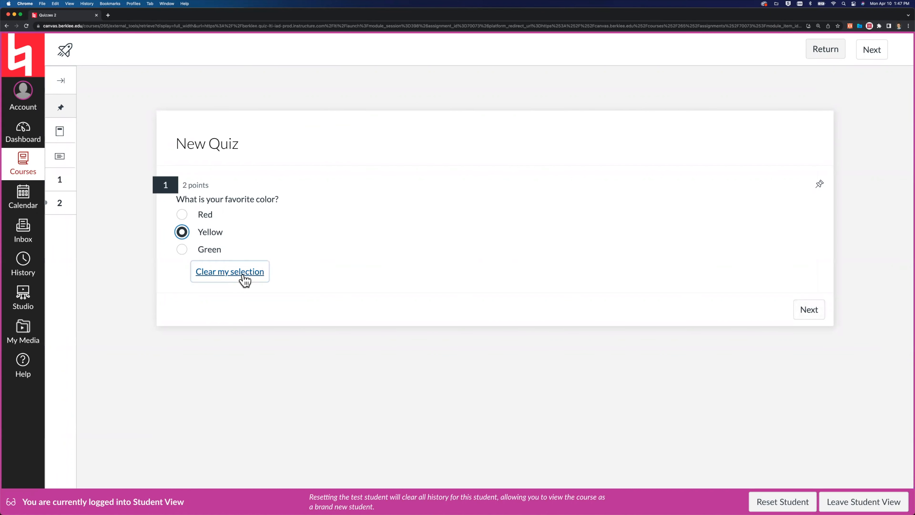
click(811, 310)
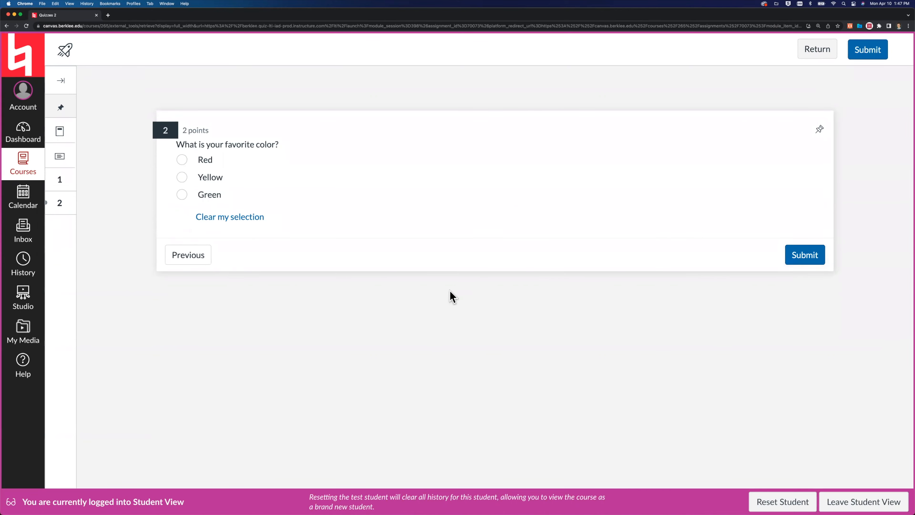
click(185, 195)
click(802, 255)
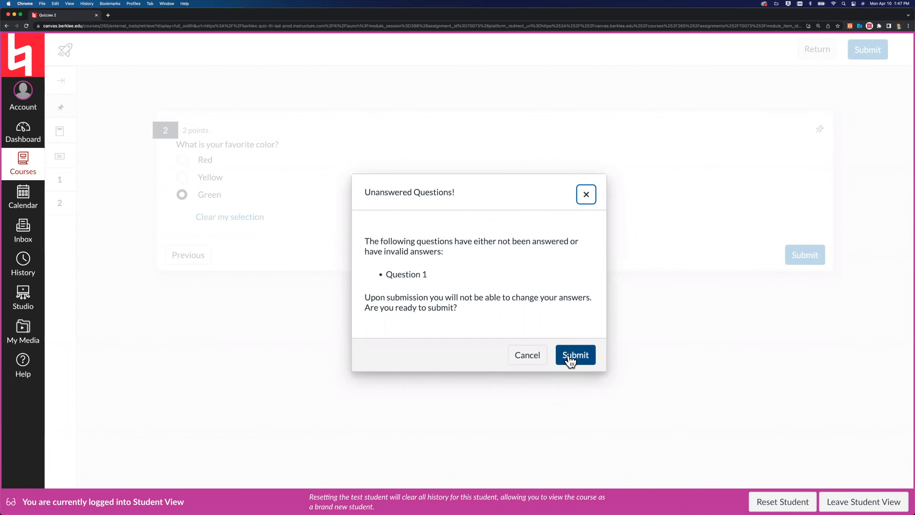
click(573, 357)
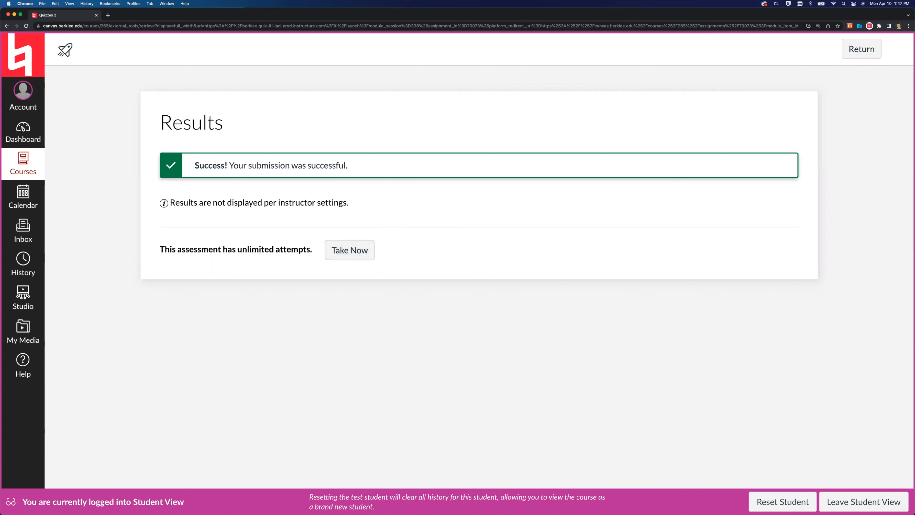
Step: Leave Student View and return from the quiz builder to the Lesson 01 items in the course modules
click(864, 501)
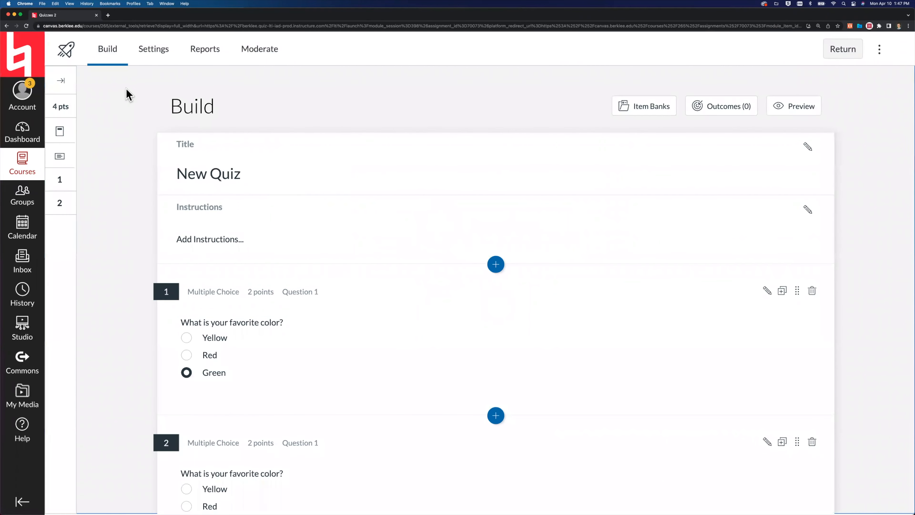
click(846, 48)
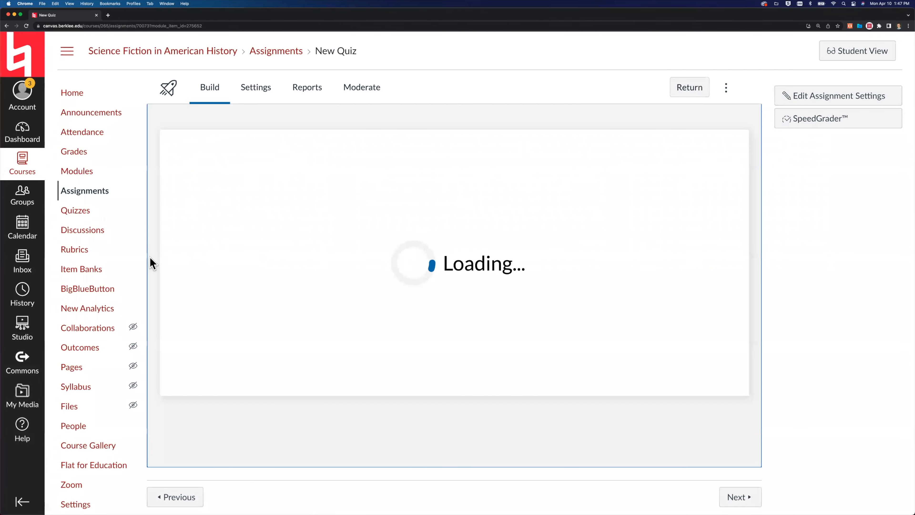
click(74, 172)
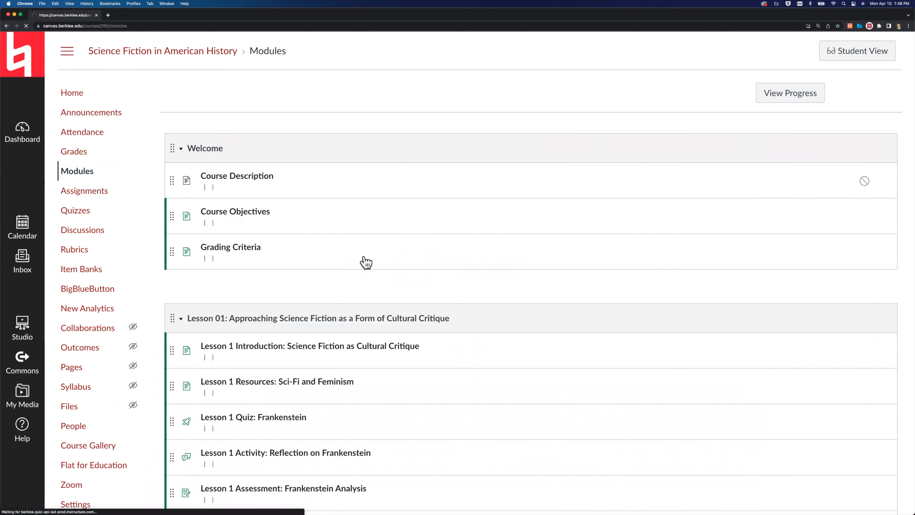
scroll(376, 332, down, 5)
scroll(376, 332, down, 2)
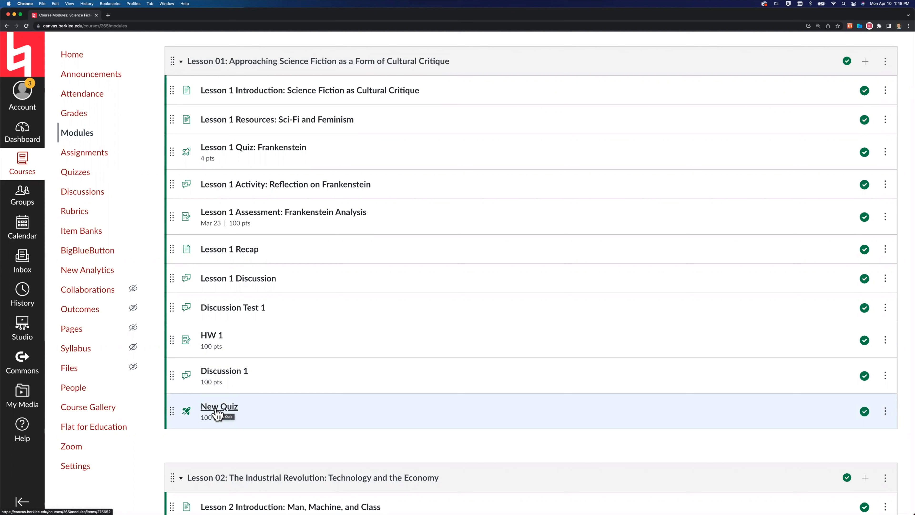
Step: Open New Quiz from the Lesson 01 module and go on to its build page
click(218, 408)
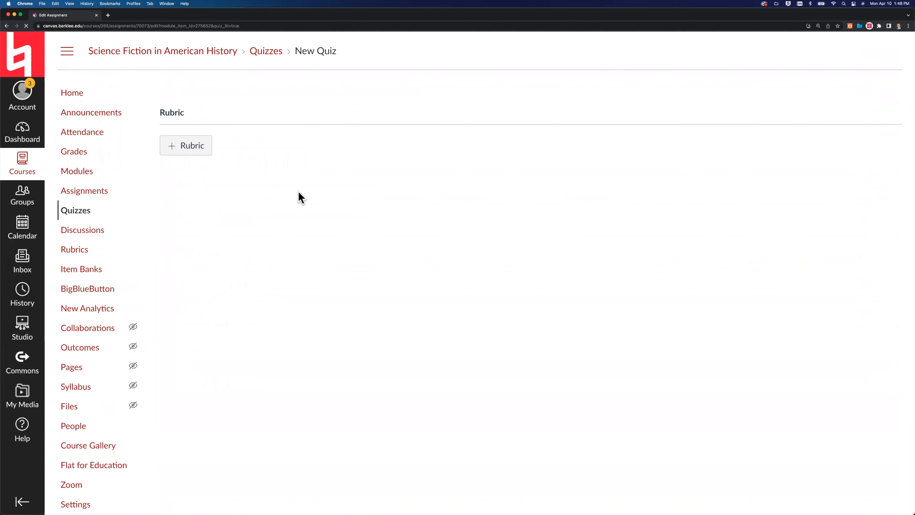
scroll(866, 409, down, 10)
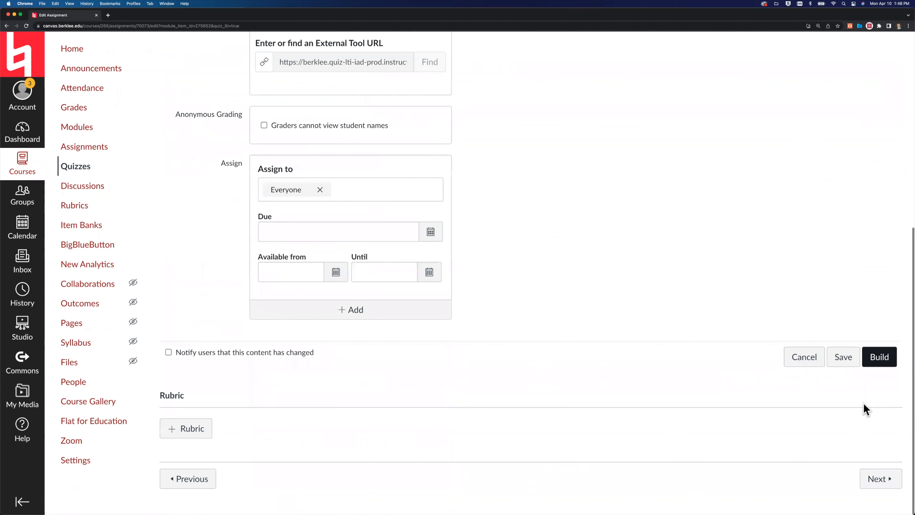
click(881, 362)
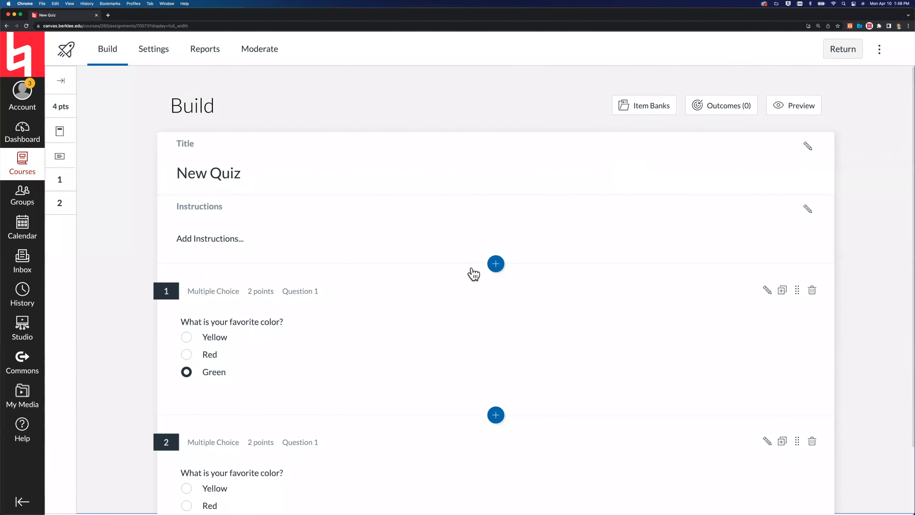
Step: Insert a stimulus above the quiz's first question and look over its fields and options
click(496, 265)
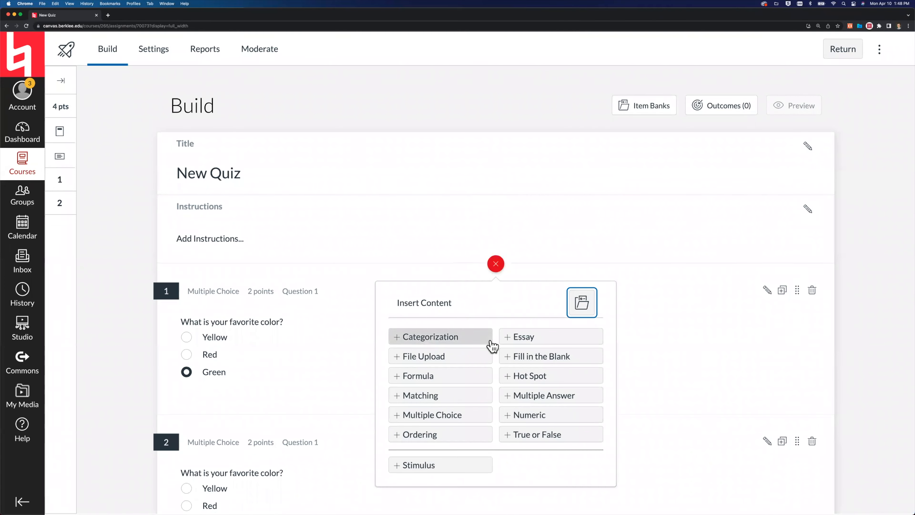
click(438, 465)
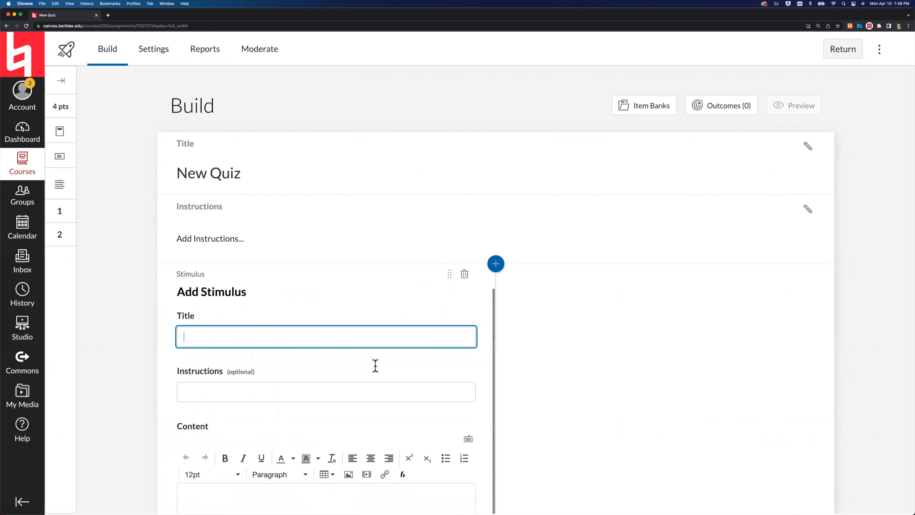
scroll(407, 409, down, 8)
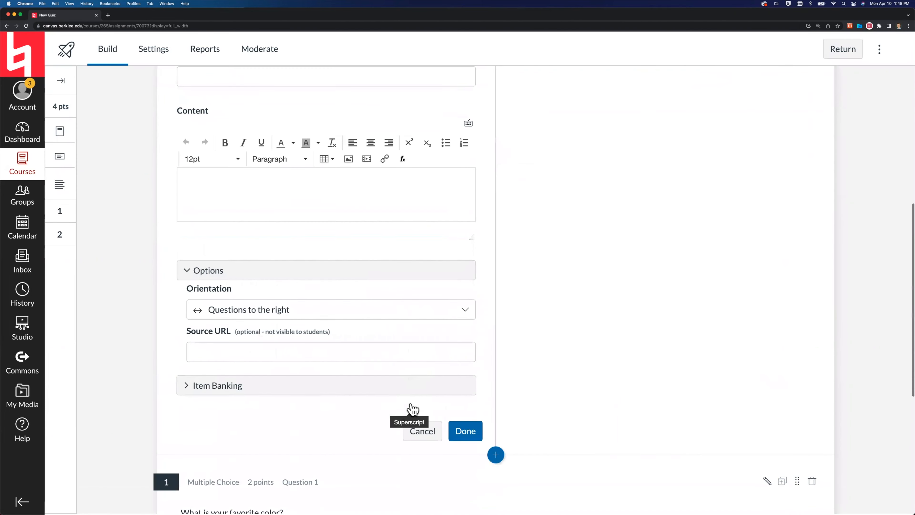
scroll(355, 311, down, 3)
scroll(355, 310, up, 4)
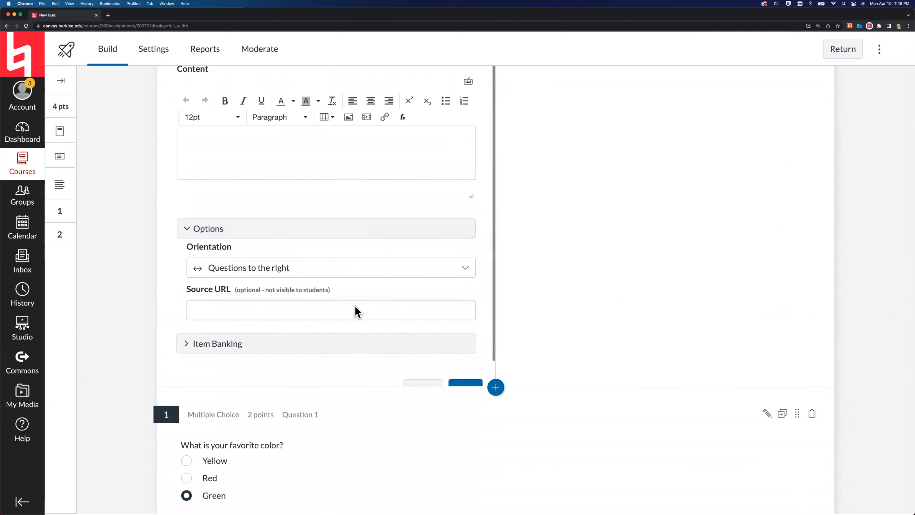
scroll(356, 311, up, 5)
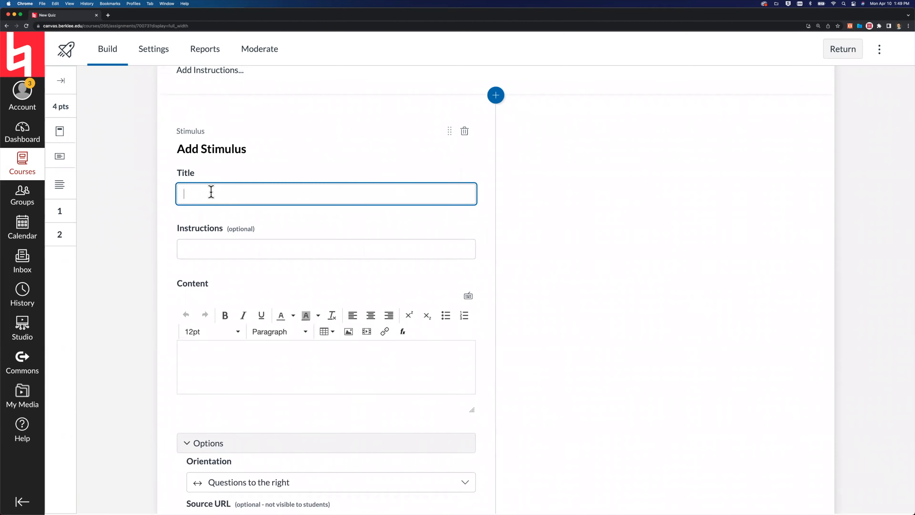
Step: Title the stimulus "Stimulus", with "asdf" as its instructions and "asdfasdf" as its content
text(Stimululs)
key(BackSpace)
text(s)
click(203, 250)
text(asd)
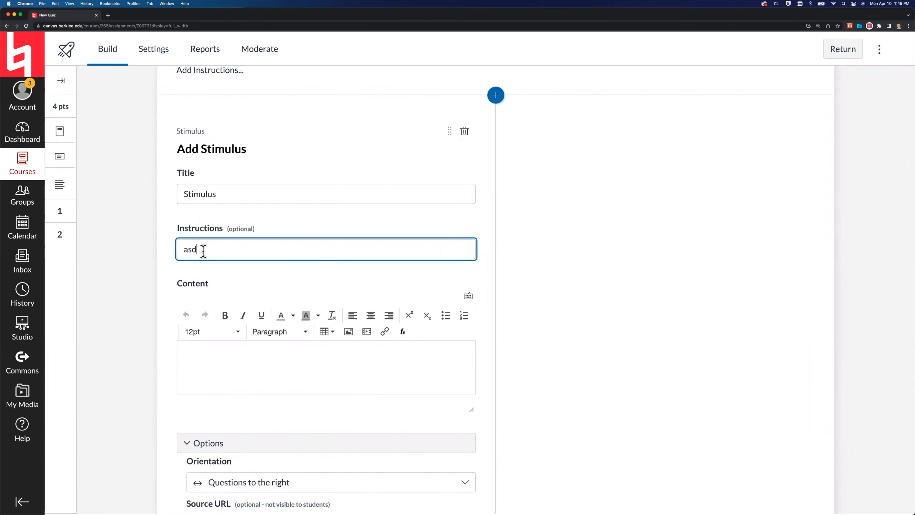
text(f)
click(251, 365)
text(asdfasdf)
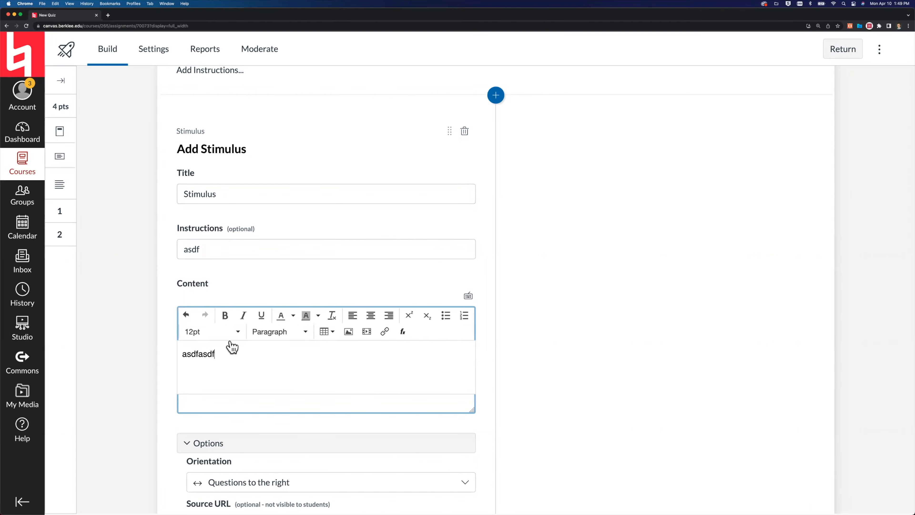
Step: Check the stimulus orientation choices, keep Questions to the right, and save the stimulus
scroll(213, 387, down, 3)
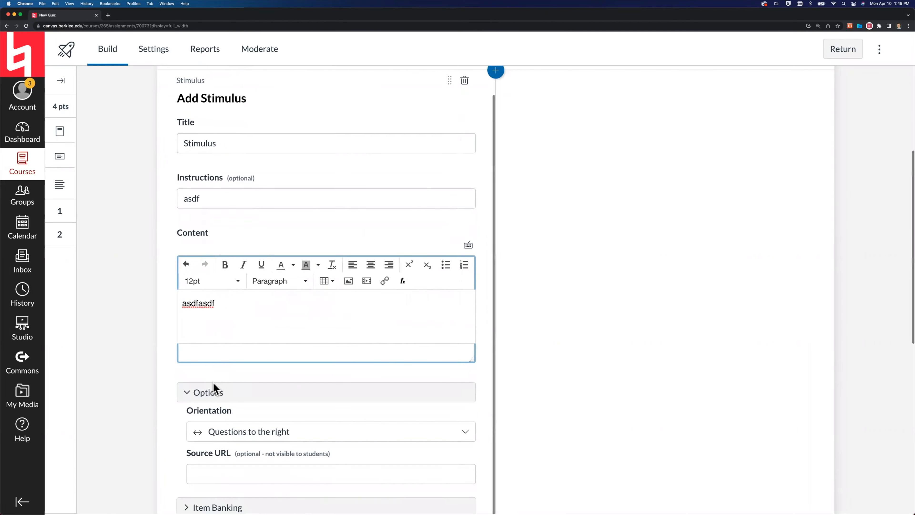
scroll(213, 386, down, 2)
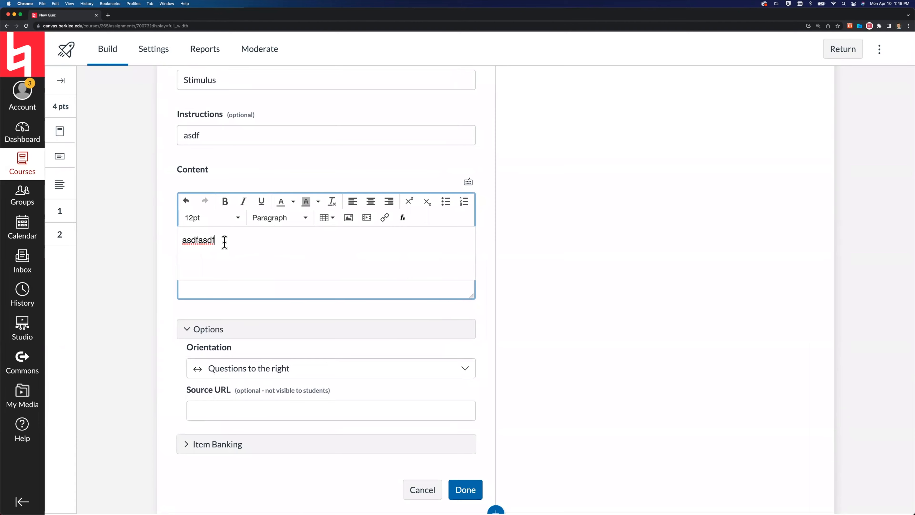
click(287, 370)
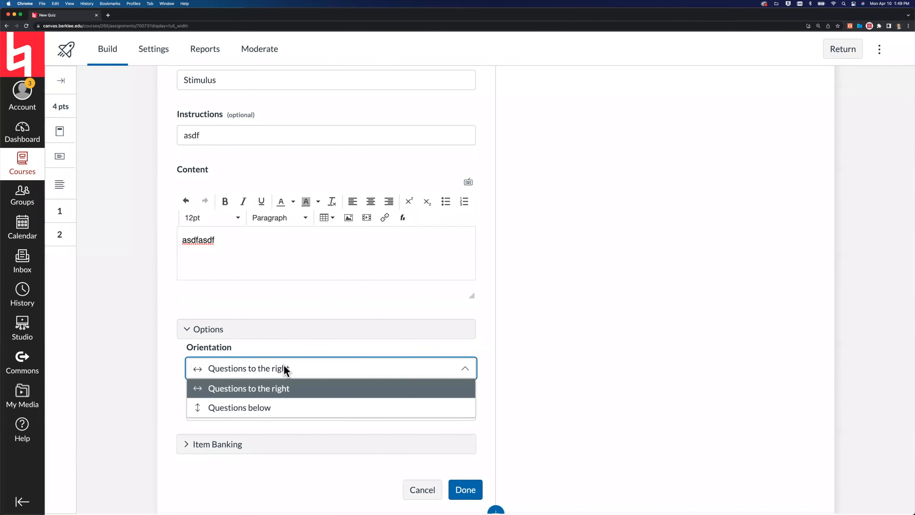
click(287, 370)
scroll(645, 360, up, 5)
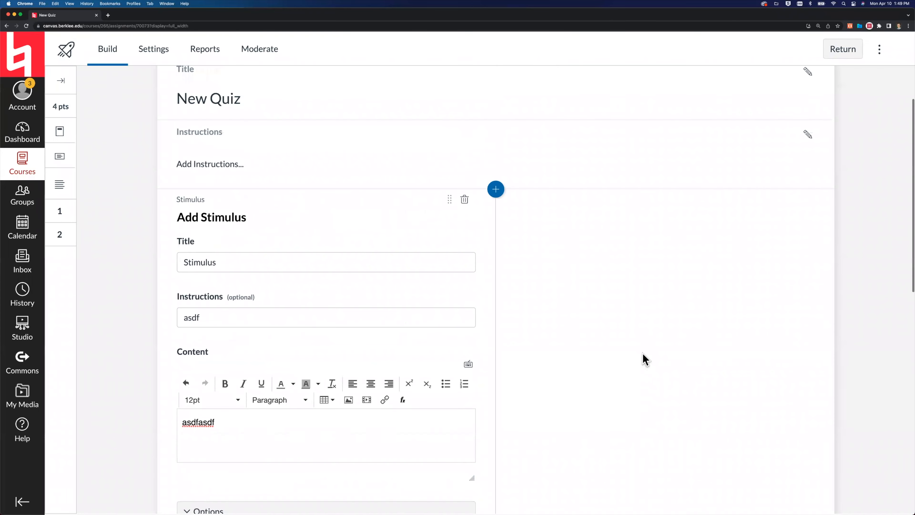
scroll(645, 360, up, 2)
scroll(645, 360, down, 10)
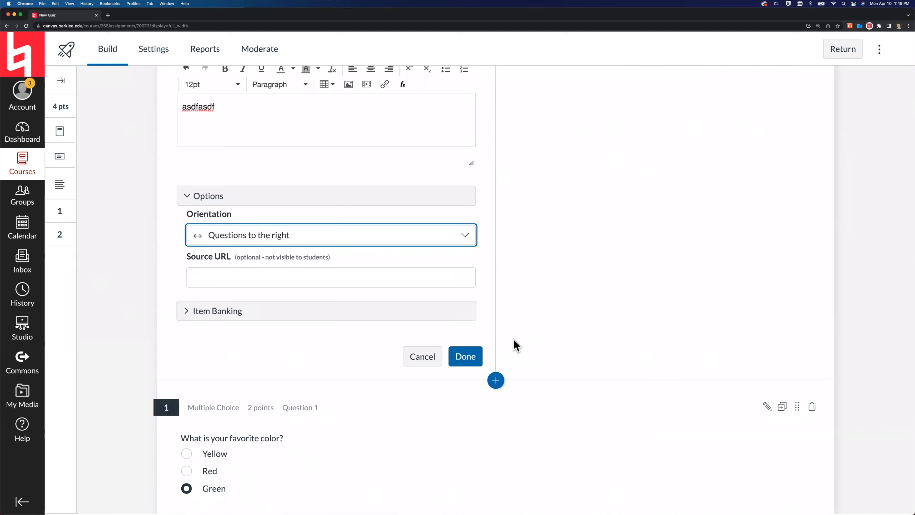
click(464, 357)
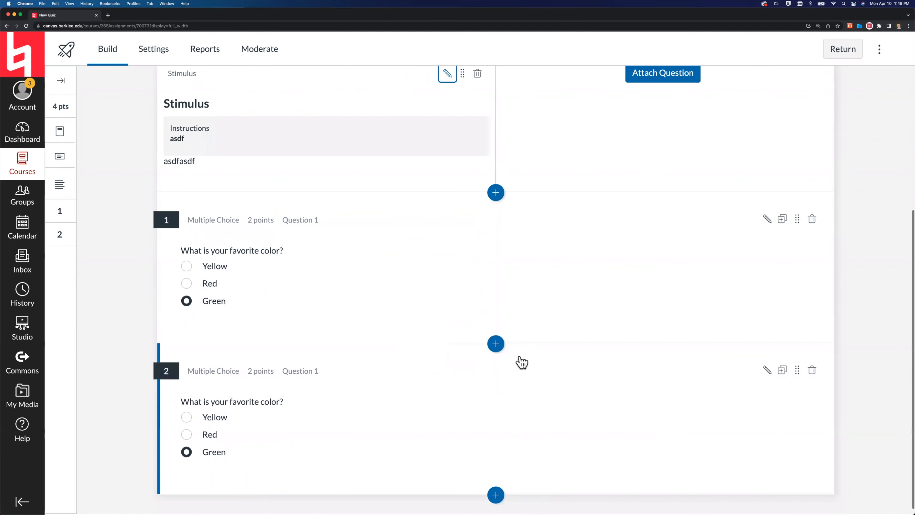
scroll(521, 362, up, 5)
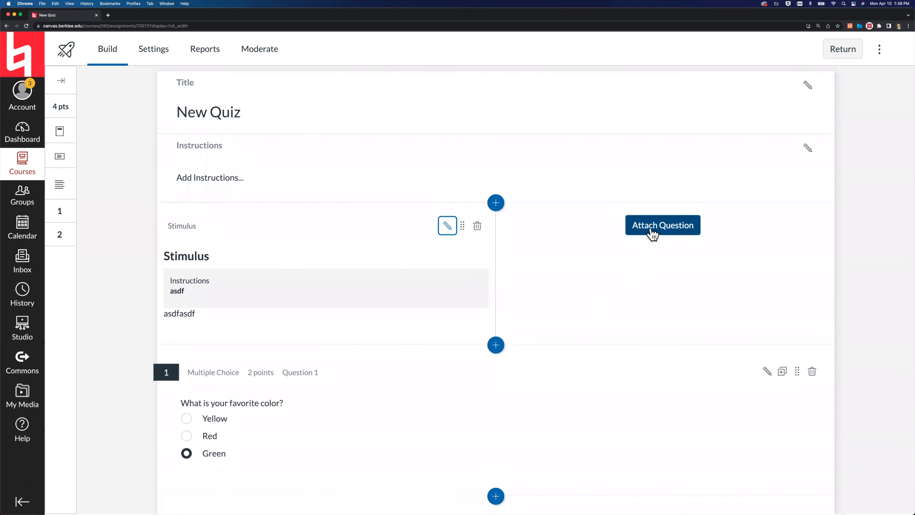
click(631, 230)
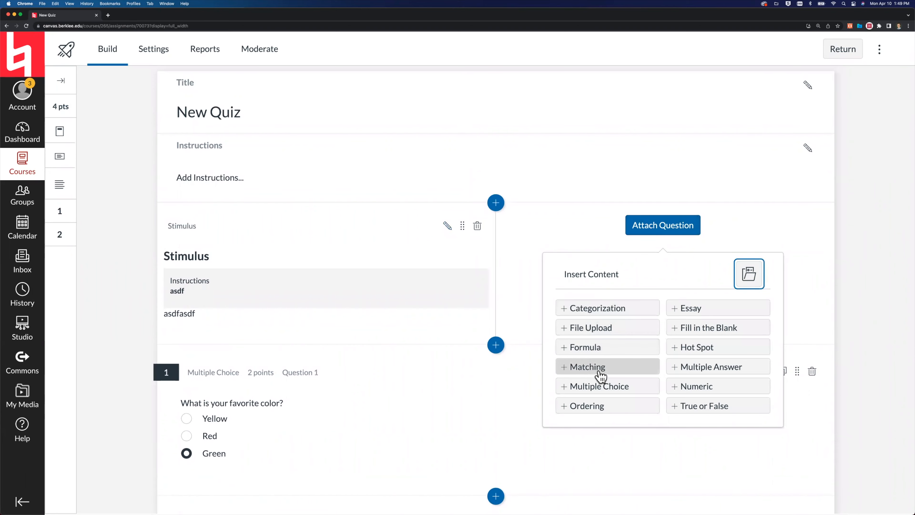
click(599, 386)
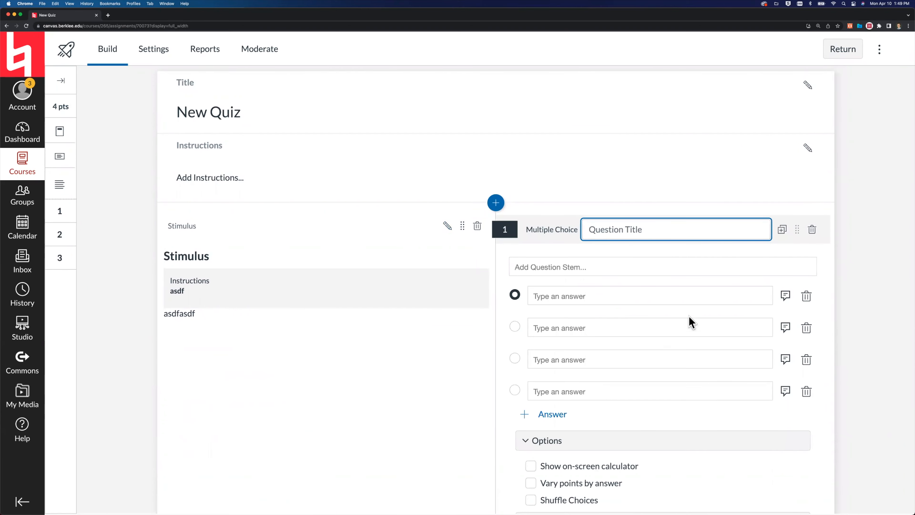
scroll(689, 320, down, 2)
scroll(689, 321, down, 2)
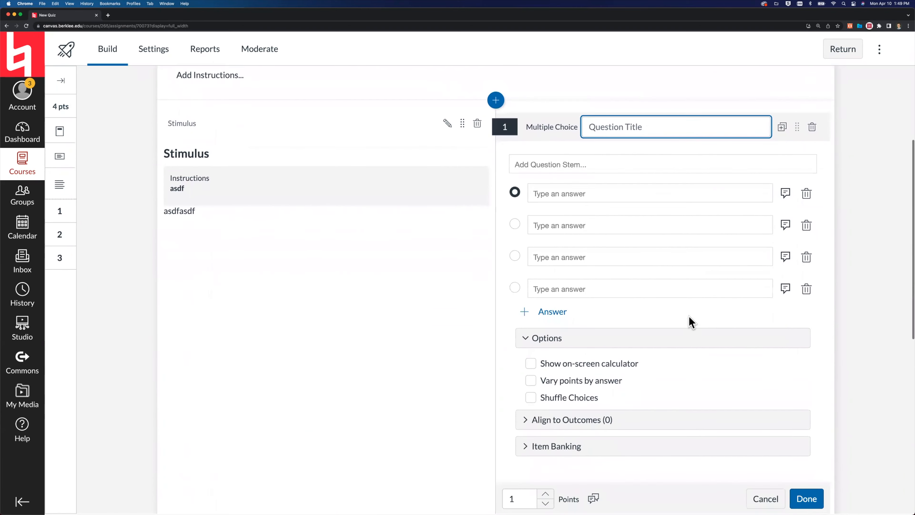
scroll(557, 334, down, 2)
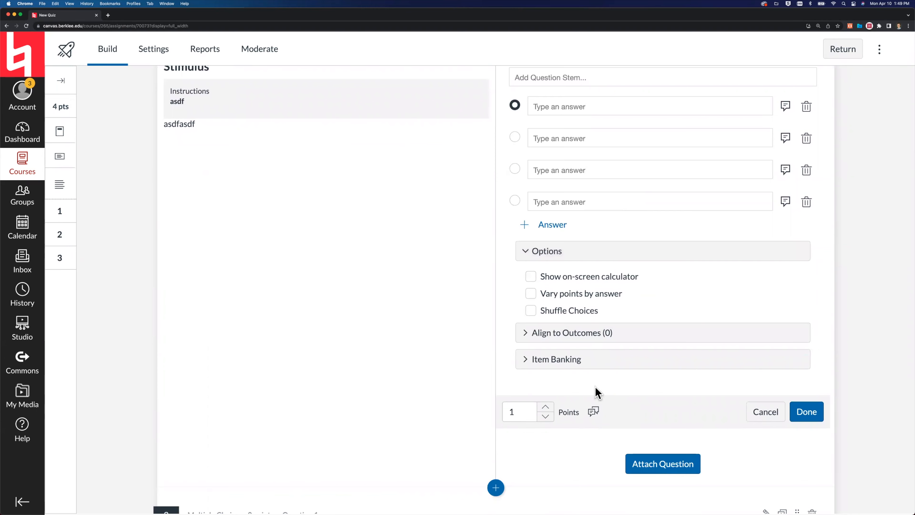
scroll(604, 395, up, 2)
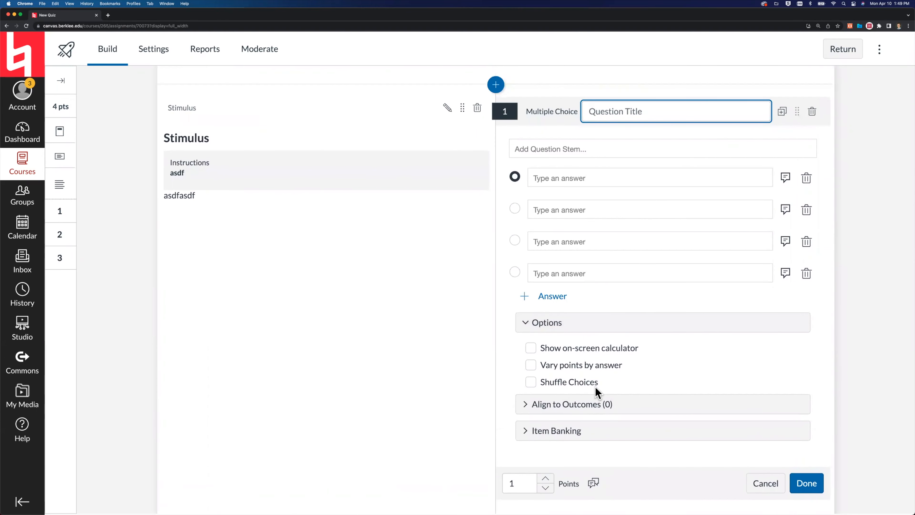
scroll(563, 173, up, 1)
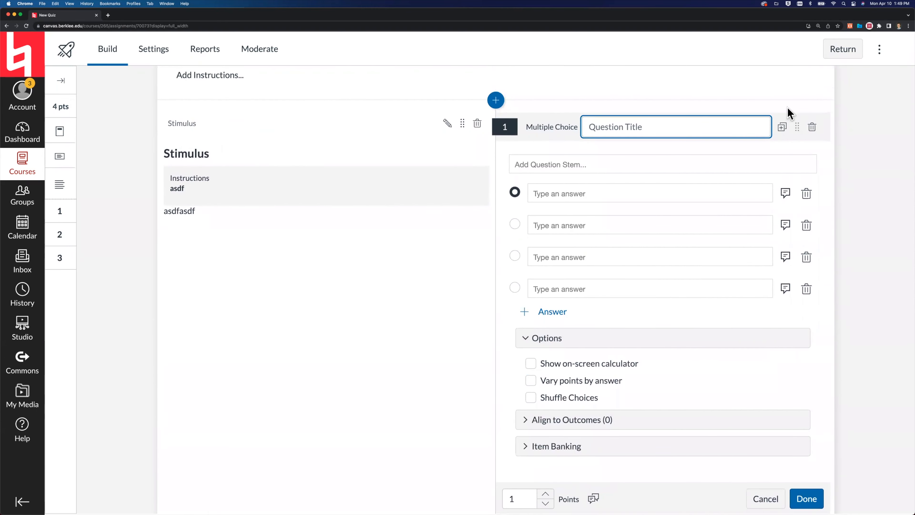
scroll(650, 300, down, 2)
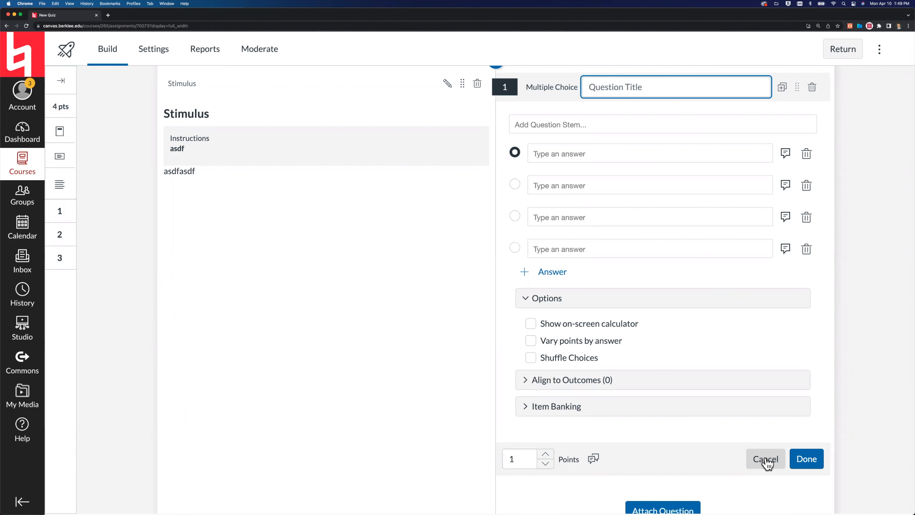
click(767, 462)
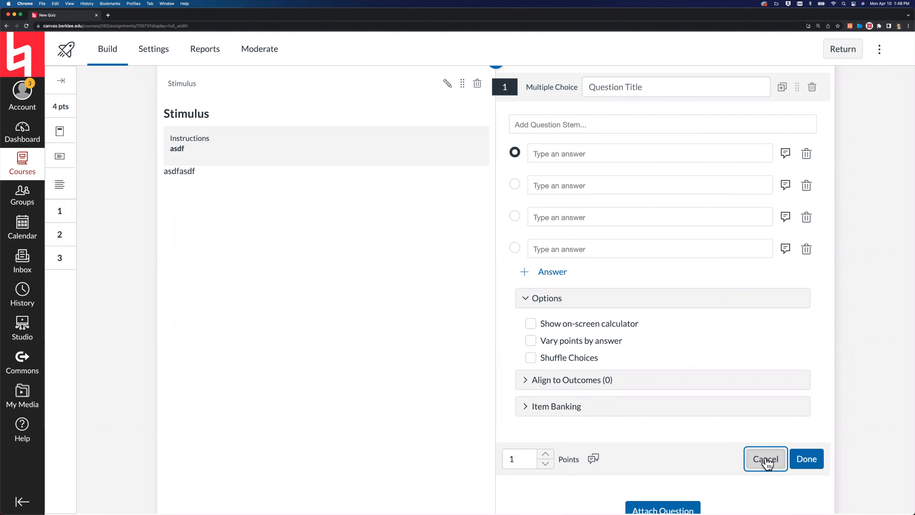
scroll(606, 327, up, 4)
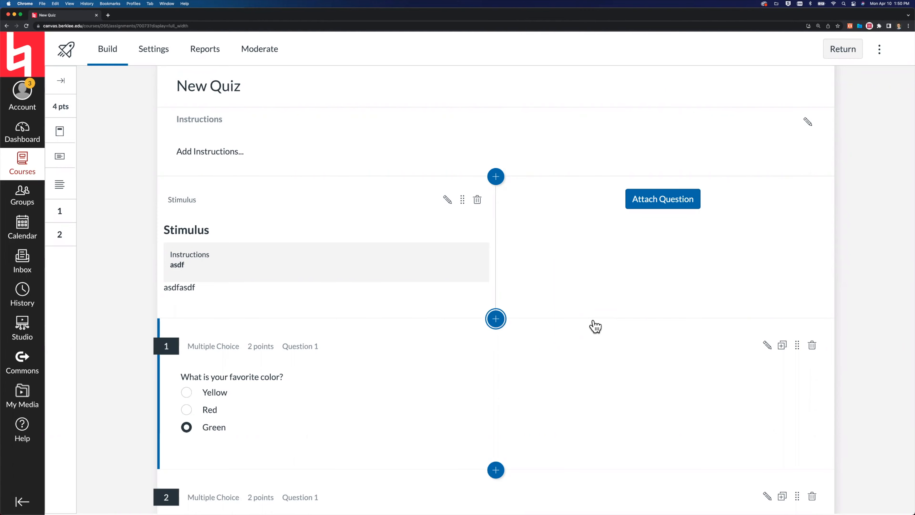
Step: In the quiz settings, let the restricted student result view show points awarded and points possible, overall and per question
click(151, 49)
scroll(224, 270, down, 8)
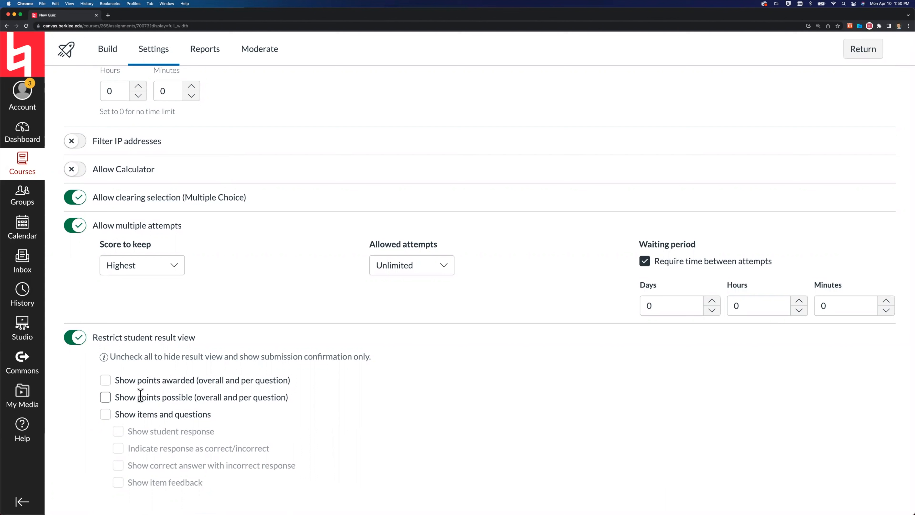
click(105, 381)
click(105, 398)
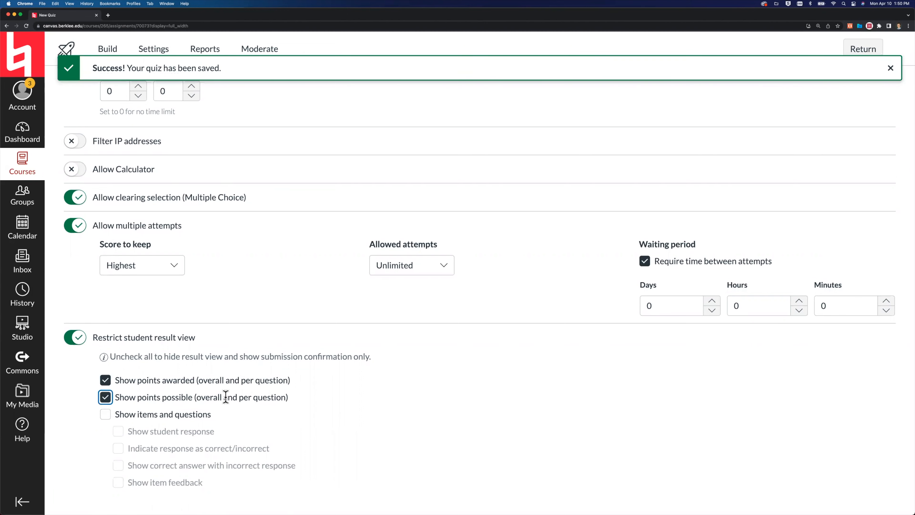
double_click(178, 381)
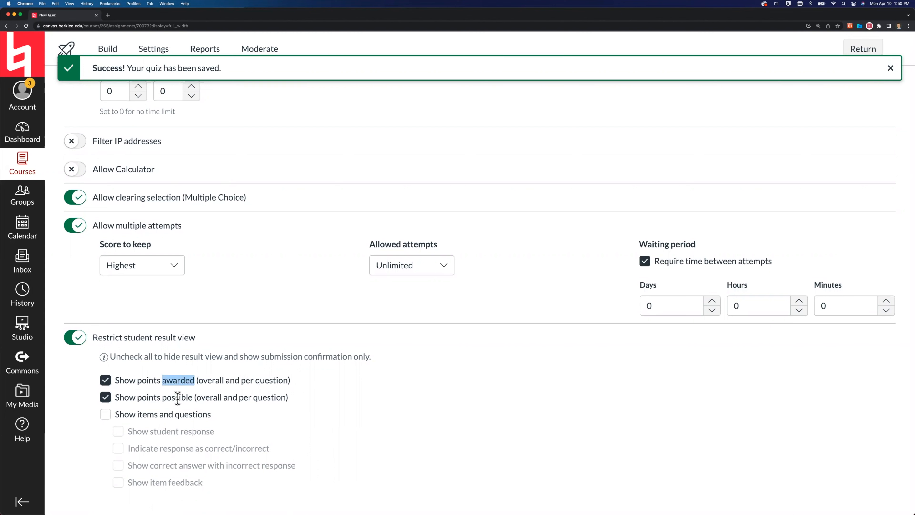
Step: Also show items and questions in student results, with student response, correct/incorrect indication, correct answer with incorrect response, and item feedback
click(105, 413)
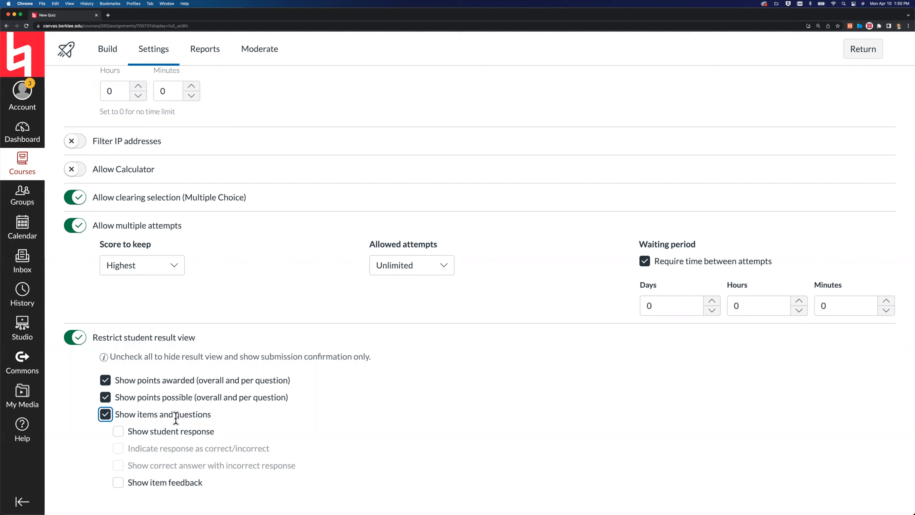
click(119, 431)
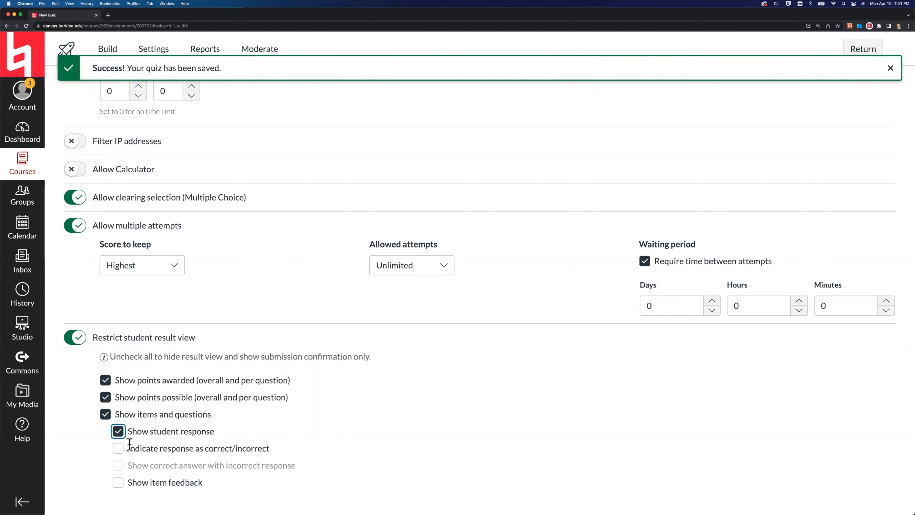
click(118, 448)
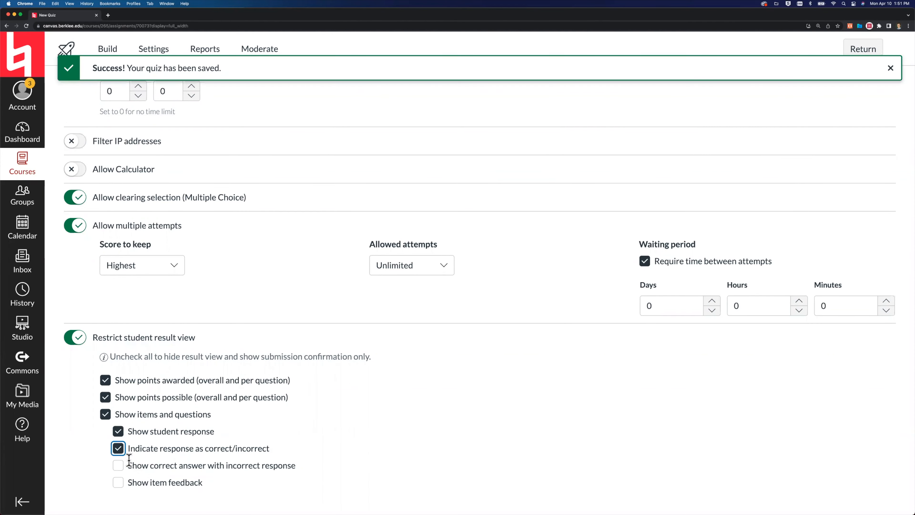
click(119, 466)
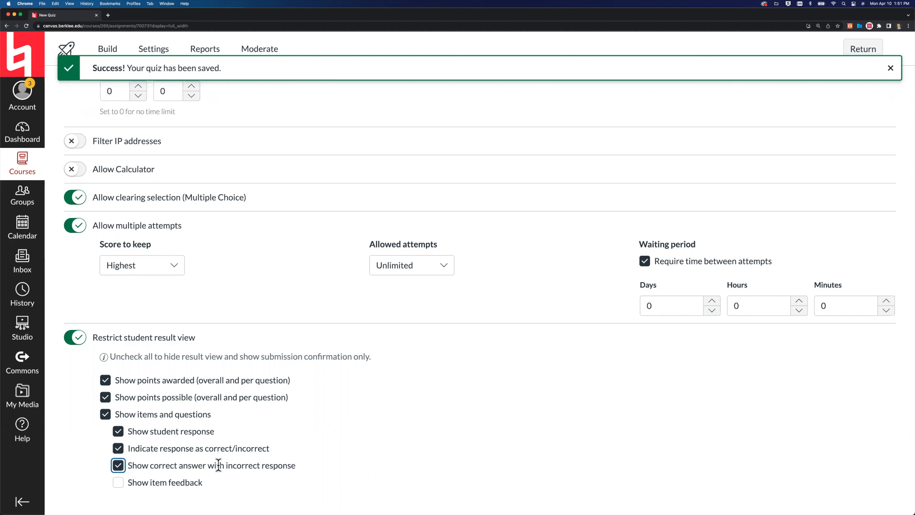
click(118, 482)
scroll(355, 436, up, 7)
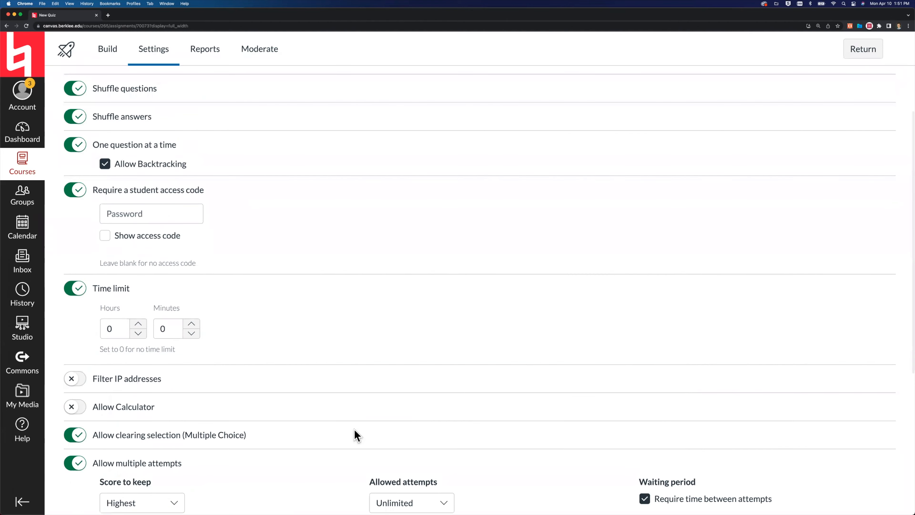
scroll(355, 436, down, 6)
scroll(256, 354, down, 1)
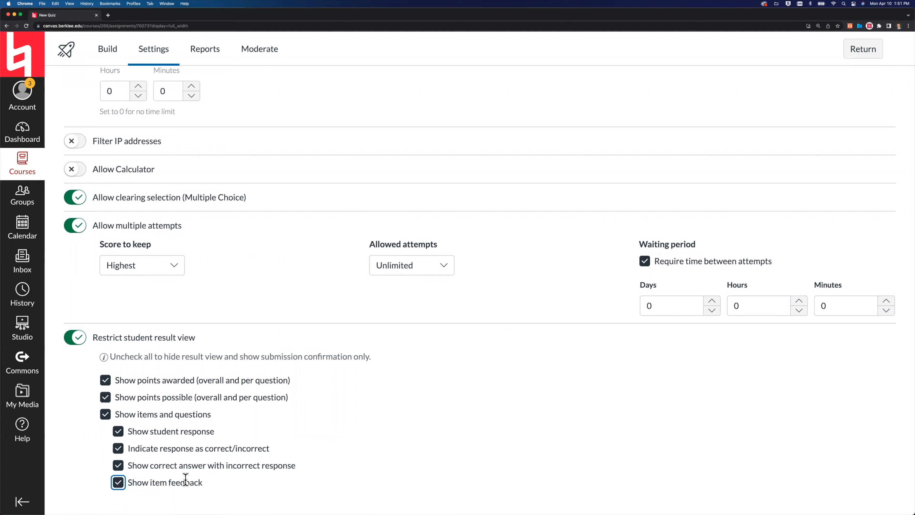
click(263, 480)
click(121, 483)
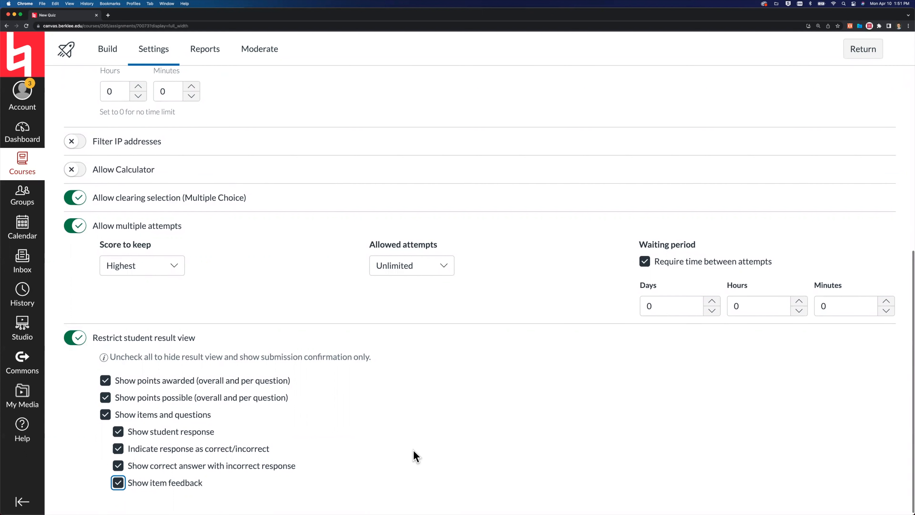
Step: Review the quiz settings from question shuffling, access code and time limit through multiple attempts and the student result view options
scroll(416, 456, up, 1)
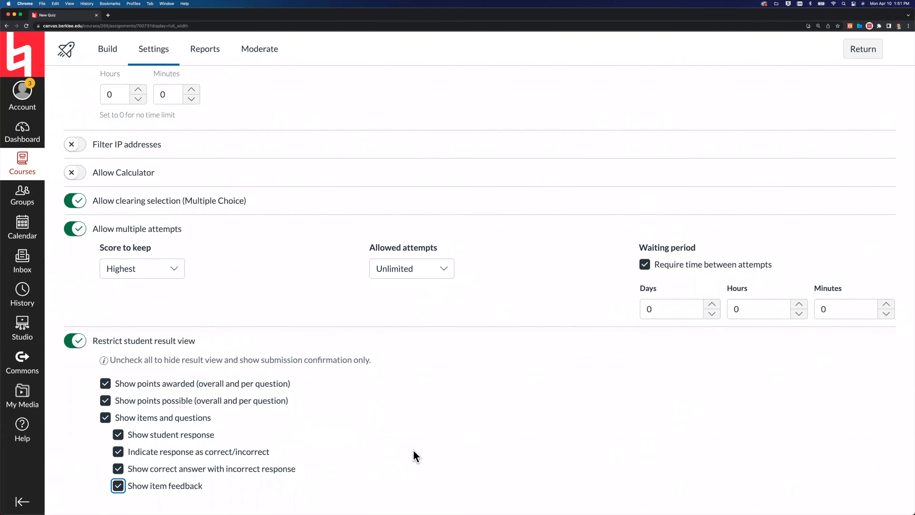
scroll(416, 456, down, 1)
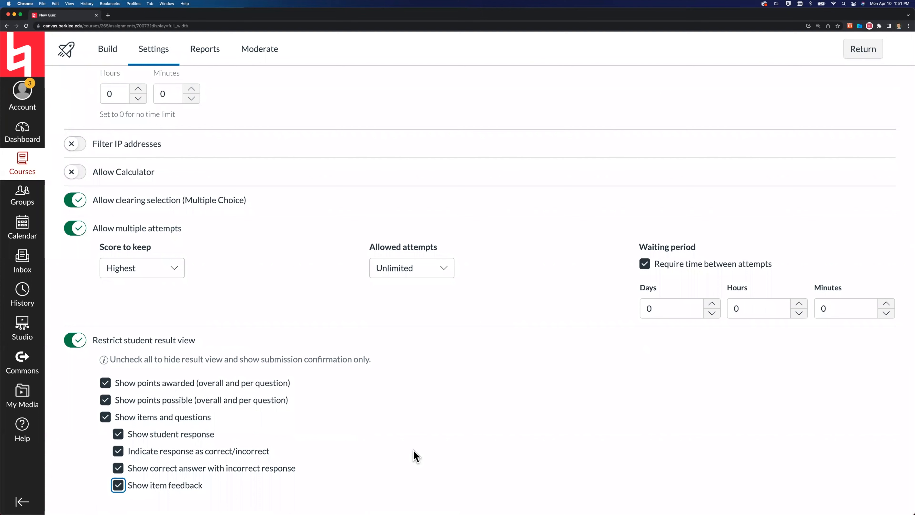
scroll(416, 456, up, 1)
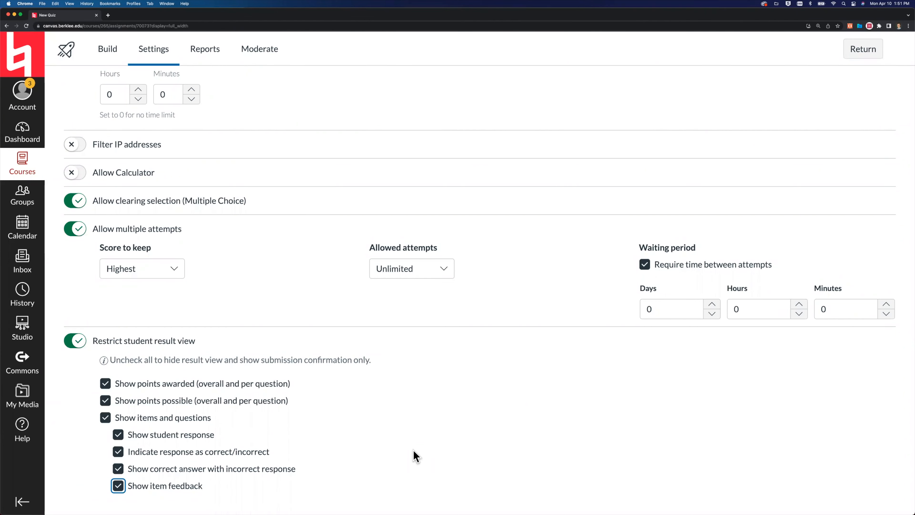
scroll(416, 456, up, 10)
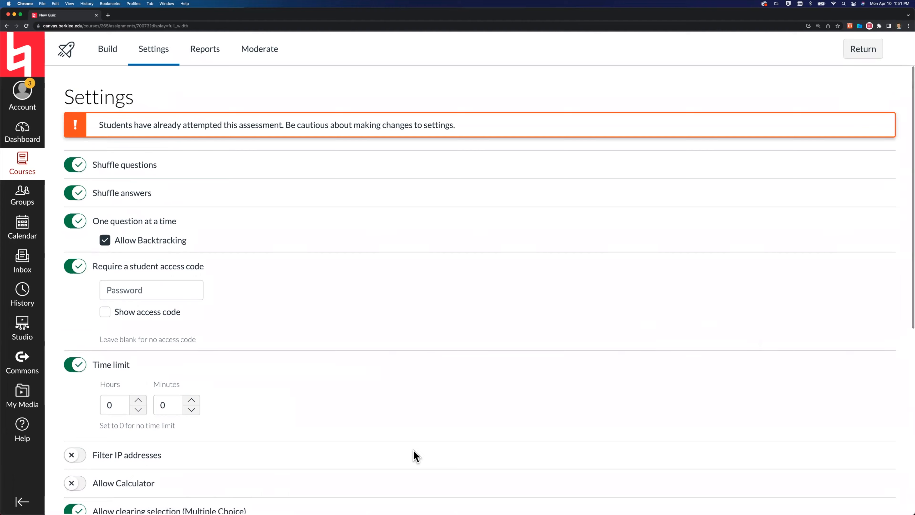
scroll(416, 456, down, 9)
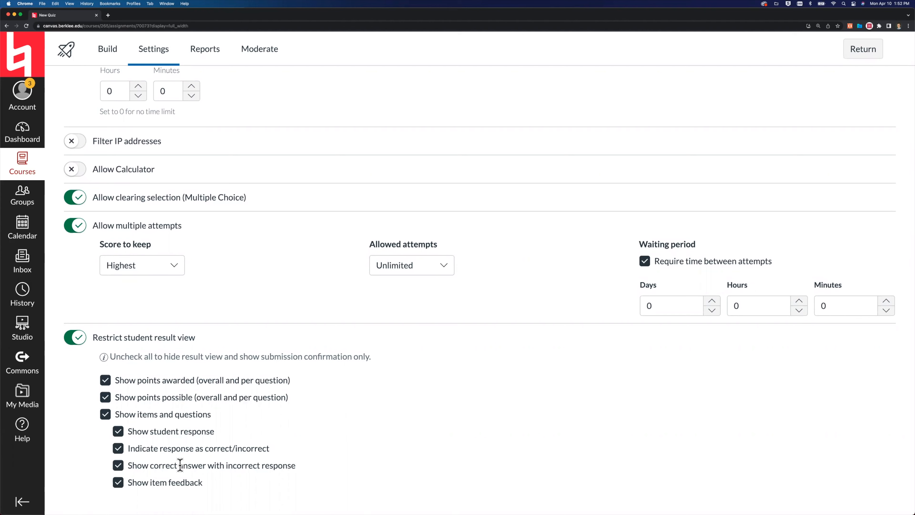
scroll(251, 376, up, 3)
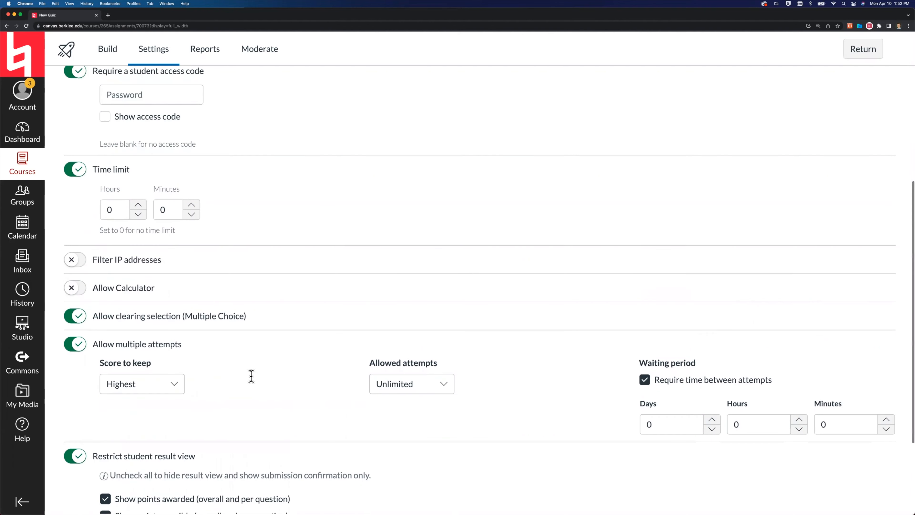
scroll(252, 376, up, 5)
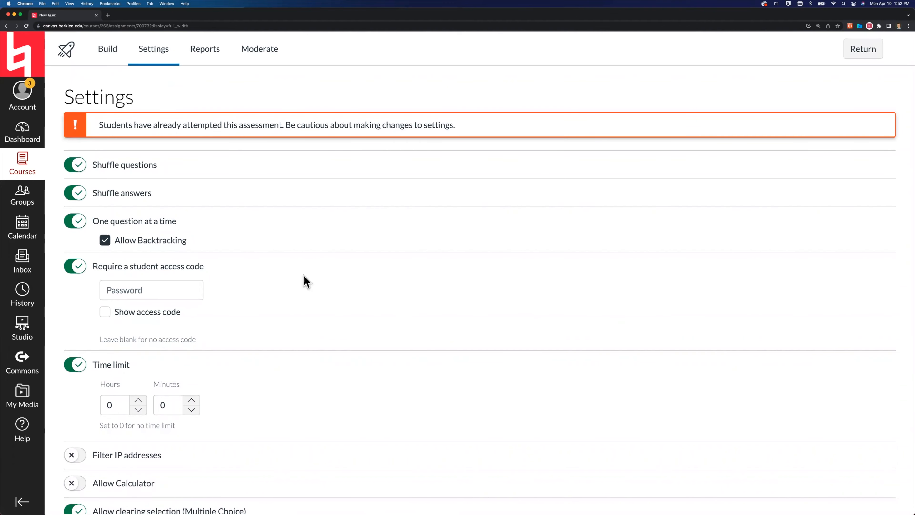
scroll(306, 281, down, 5)
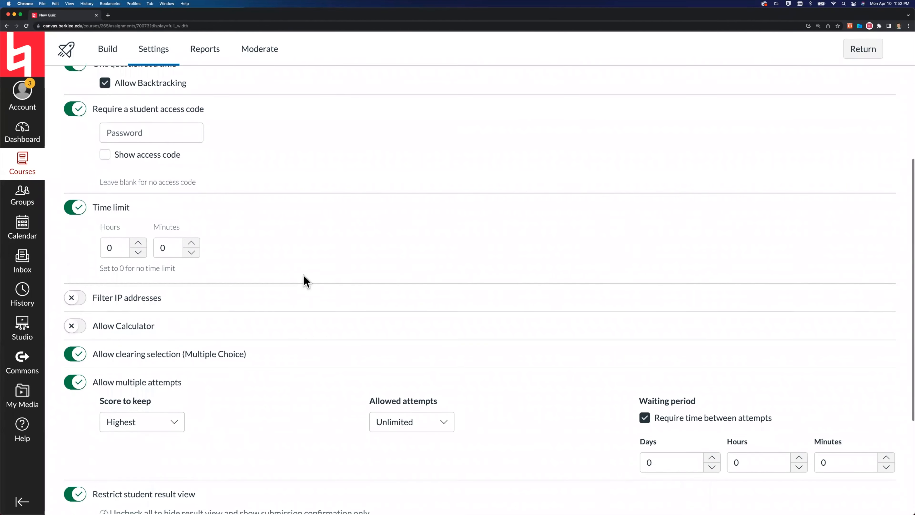
scroll(306, 282, down, 5)
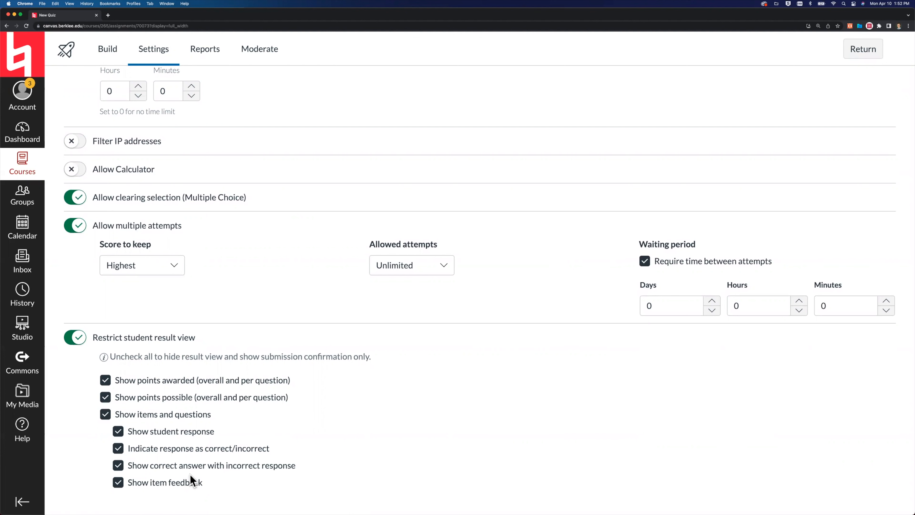
Step: Go back to the quiz's build page and return from there to the Lesson 01 module in the course modules
scroll(190, 474, up, 9)
click(108, 52)
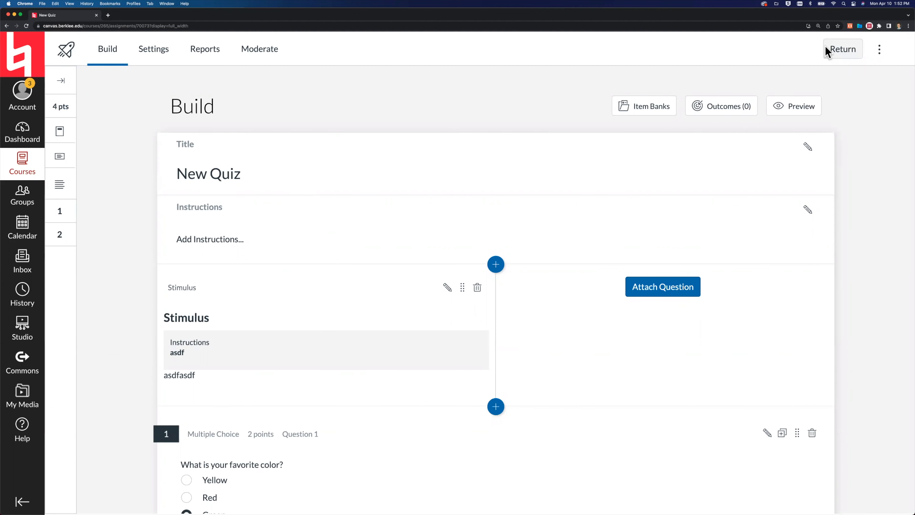
click(852, 53)
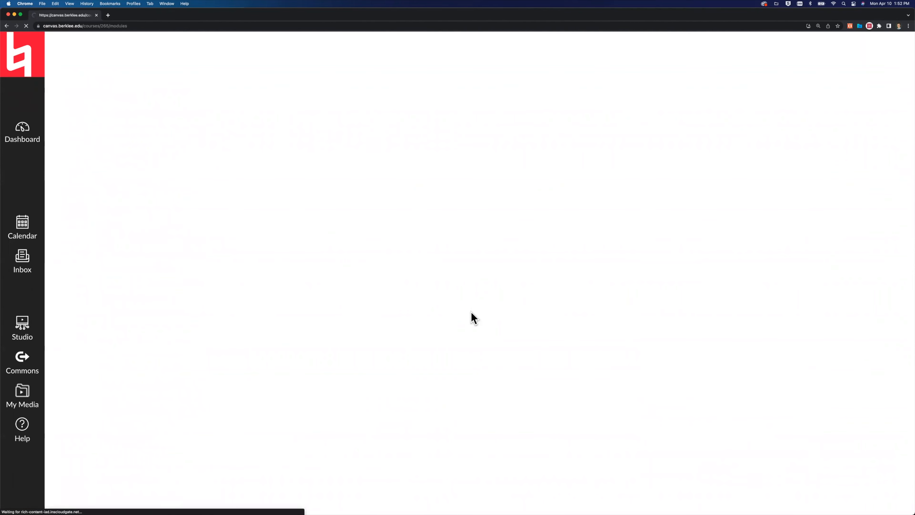
scroll(470, 317, down, 3)
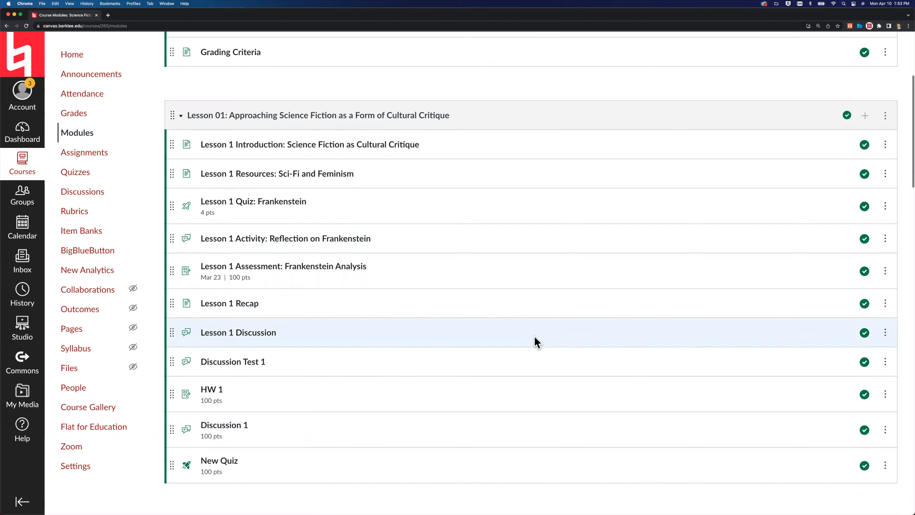
scroll(535, 337, down, 1)
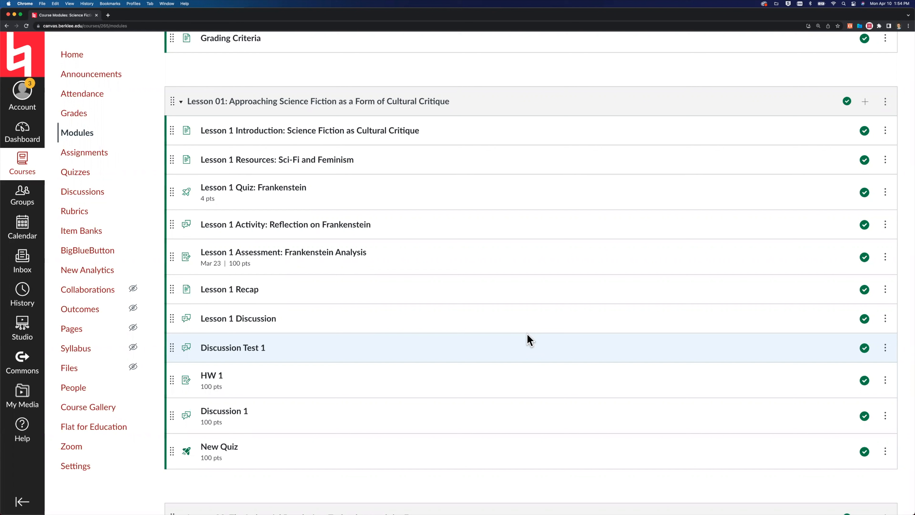
scroll(529, 339, up, 1)
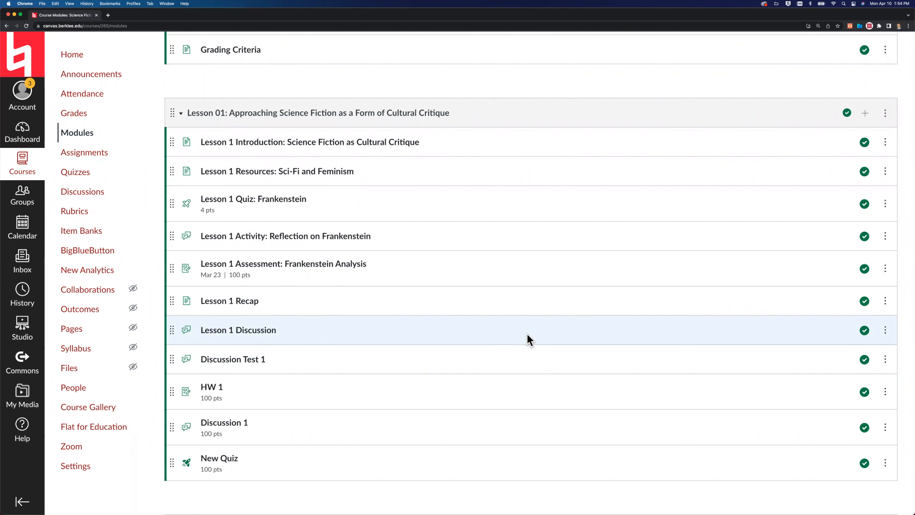
scroll(529, 339, down, 1)
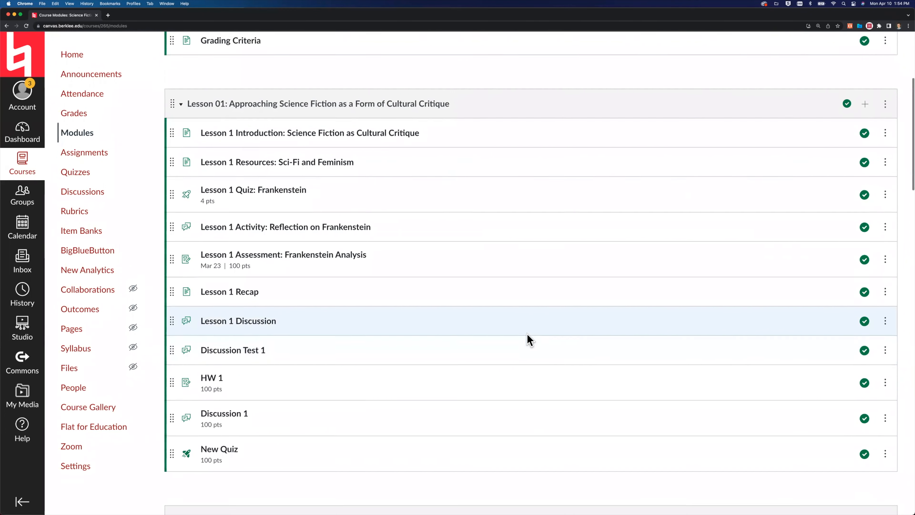
Step: Create a new assignment named H5P in the Lesson 01 module
scroll(529, 339, up, 1)
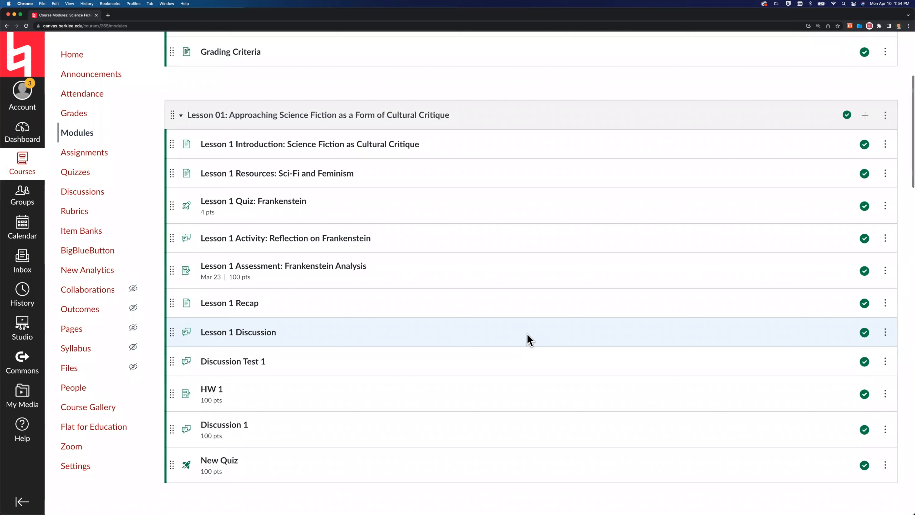
scroll(529, 339, down, 1)
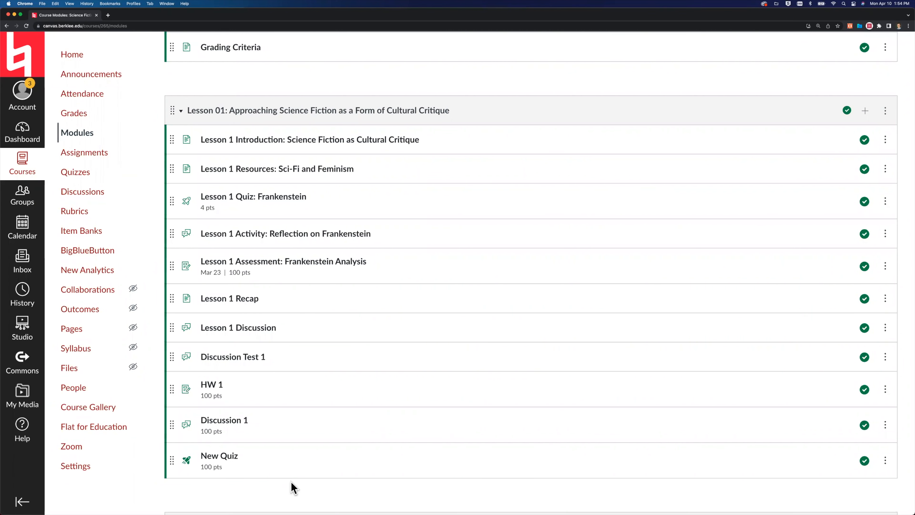
scroll(291, 481, down, 1)
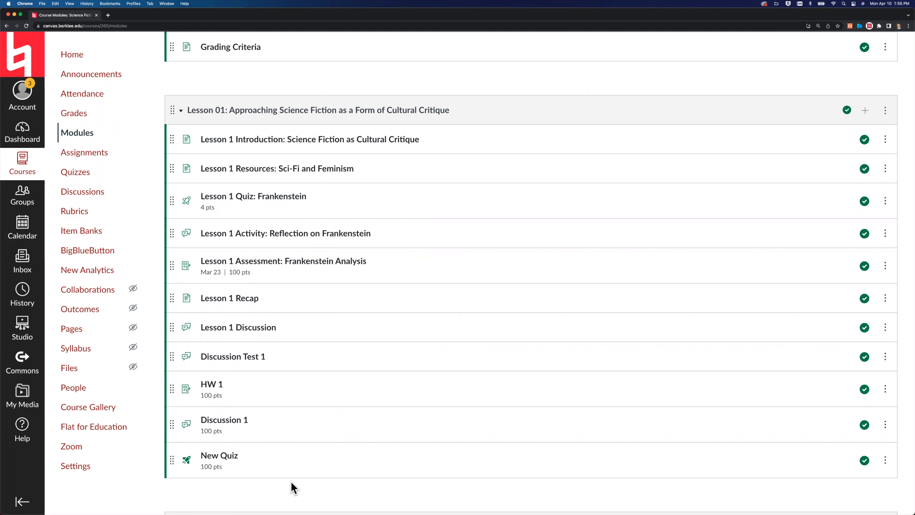
scroll(296, 482, down, 1)
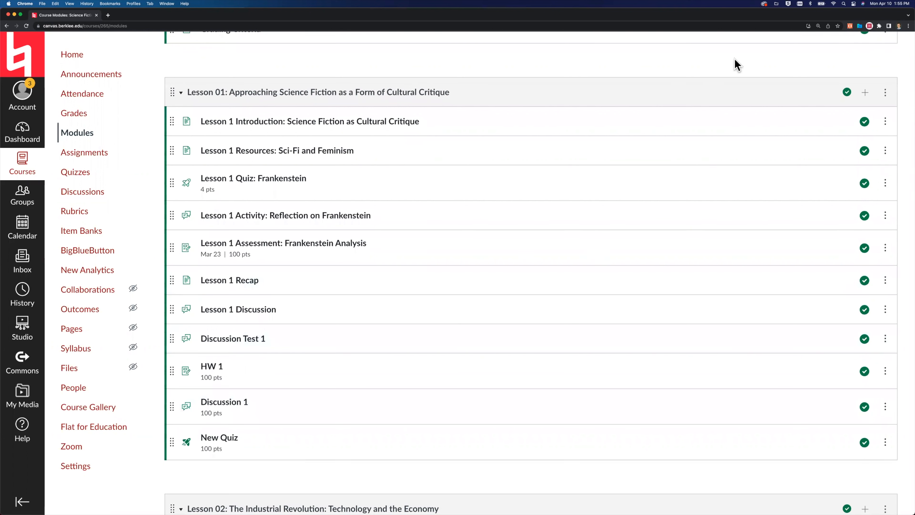
click(865, 93)
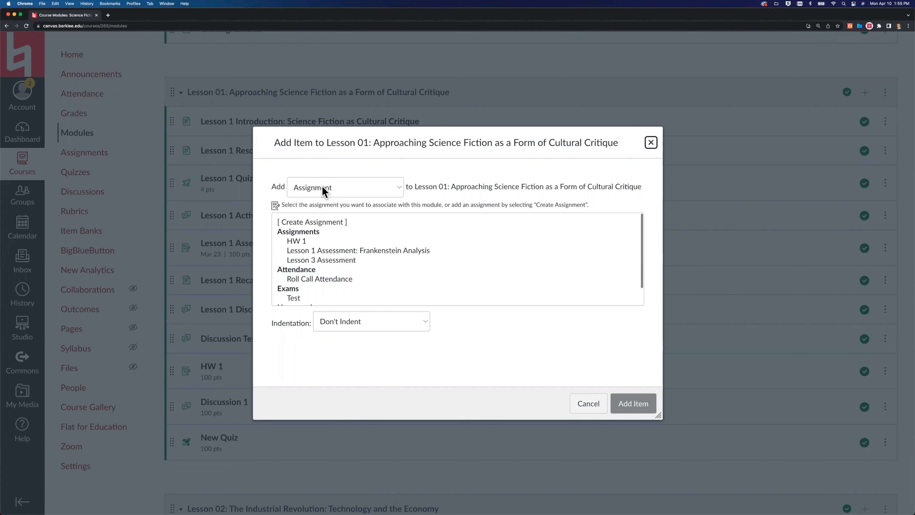
click(297, 223)
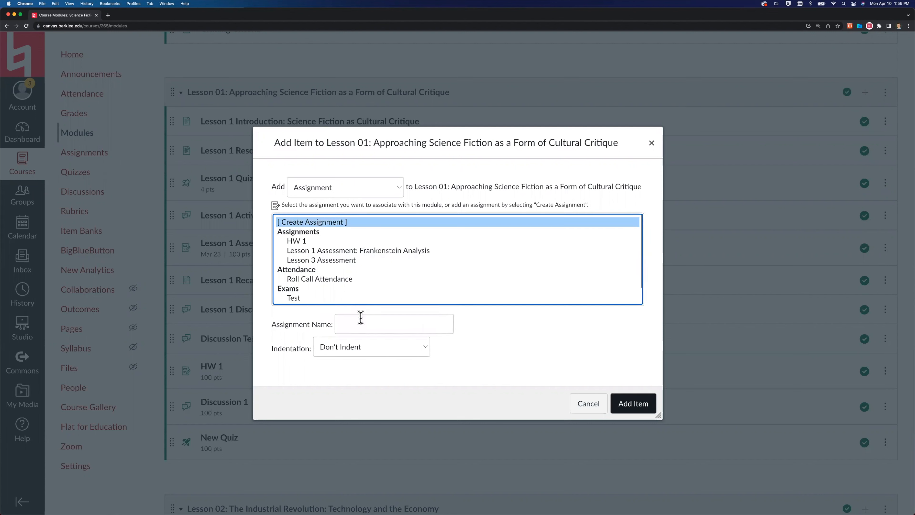
click(363, 326)
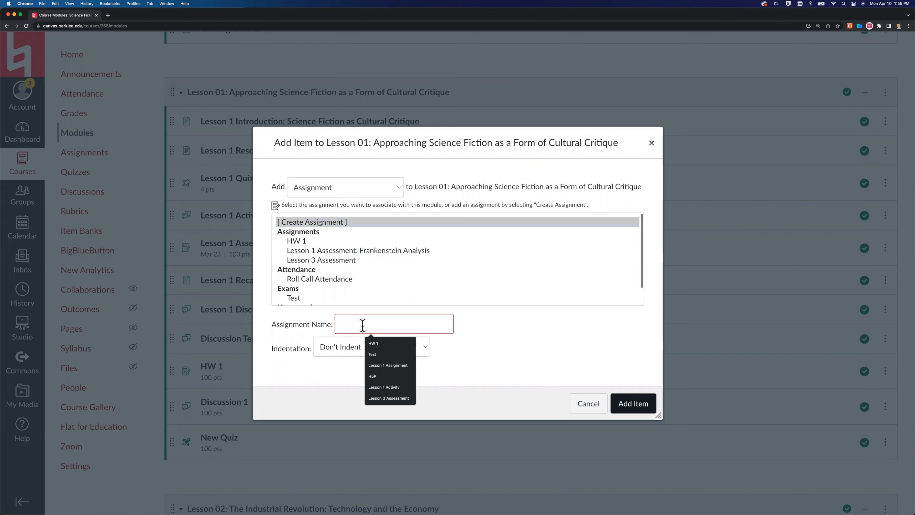
text(H5P)
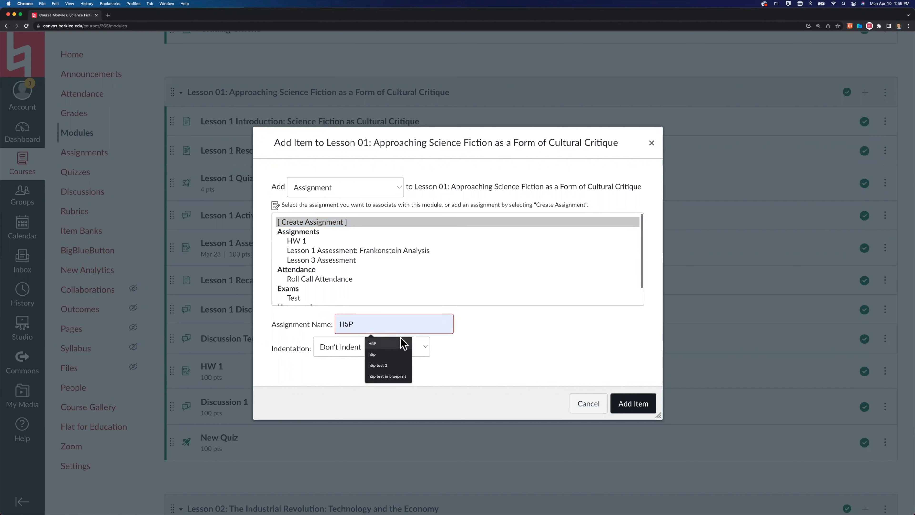
click(398, 343)
click(635, 404)
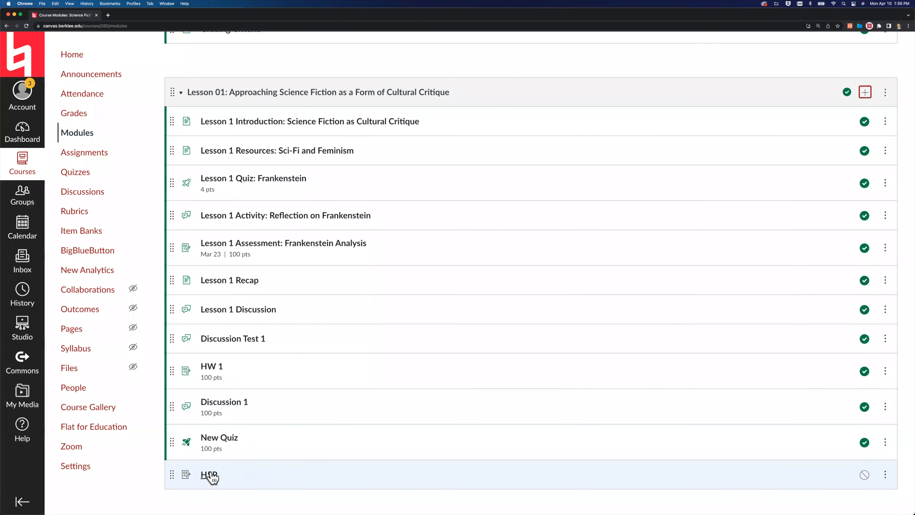
Step: Open the H5P assignment for editing and set its submission type to External Tool
click(211, 474)
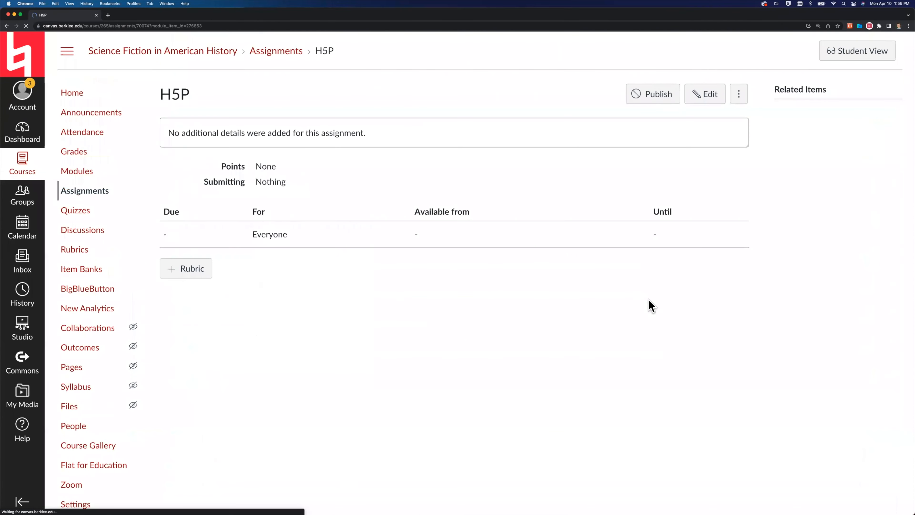
click(706, 96)
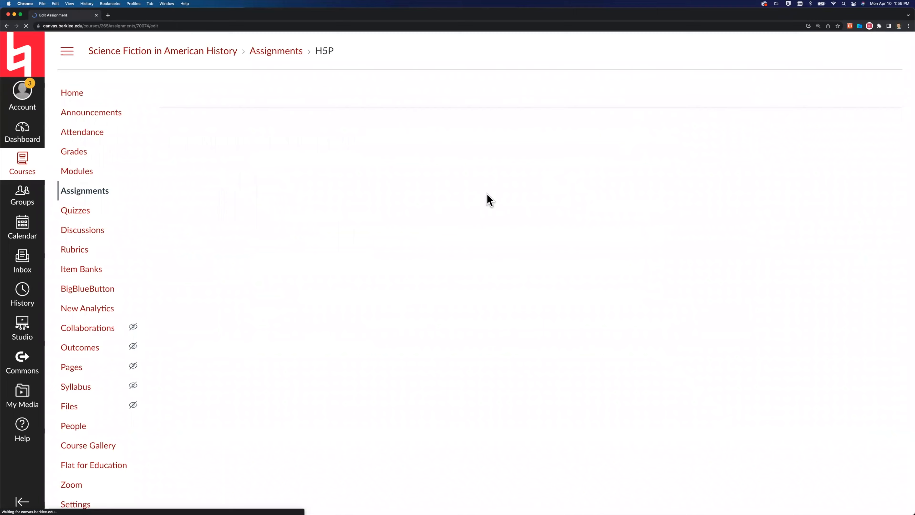
scroll(220, 300, down, 5)
scroll(220, 301, down, 5)
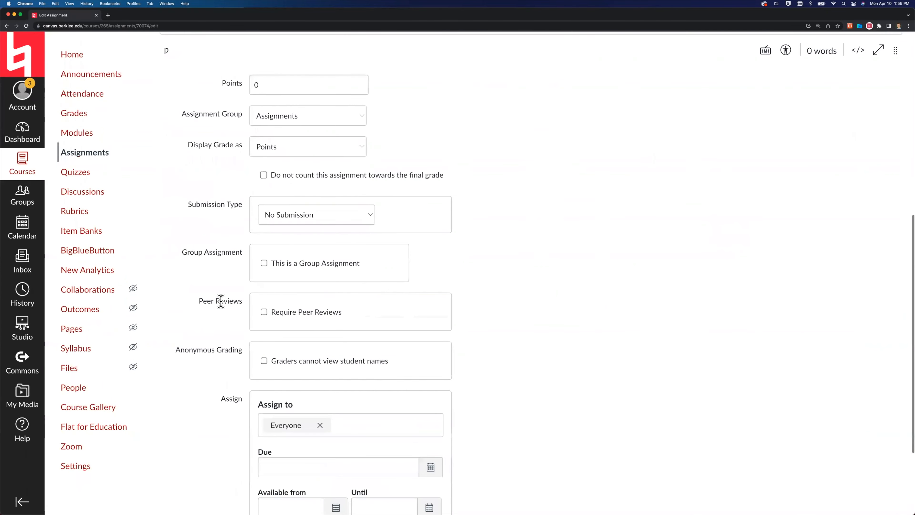
click(292, 218)
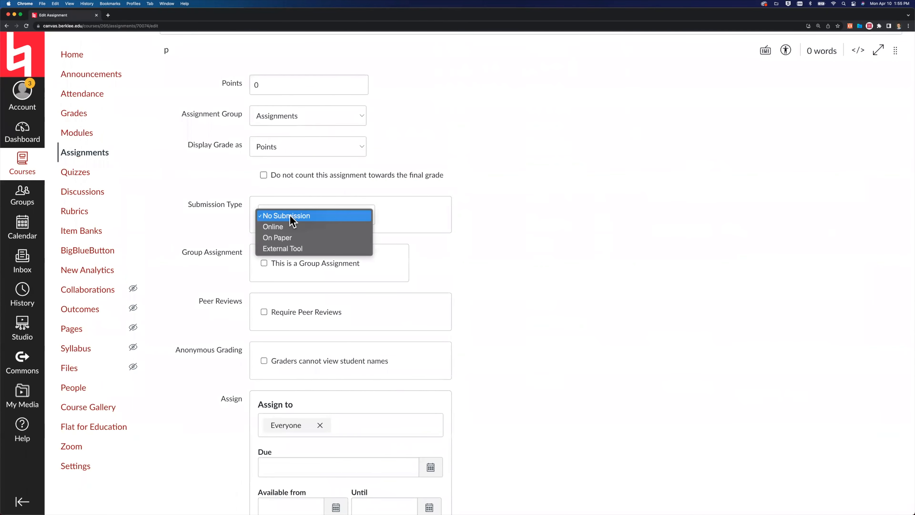
click(285, 248)
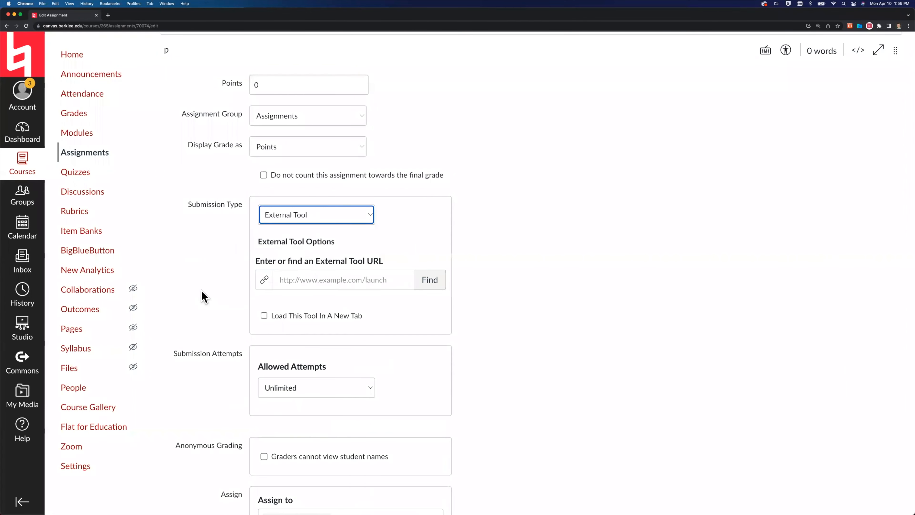
Step: Look through the available external tools and choose Interactive Content – H5P for the assignment
click(431, 281)
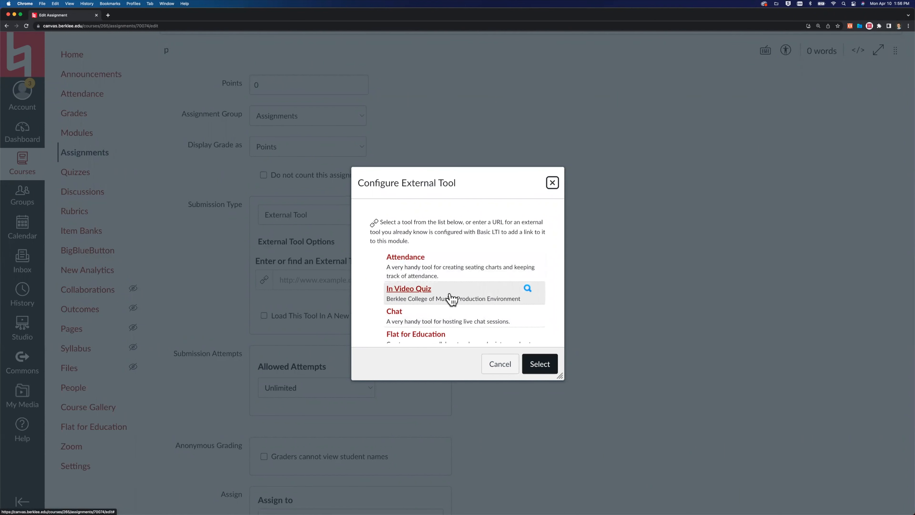
scroll(451, 299, down, 1)
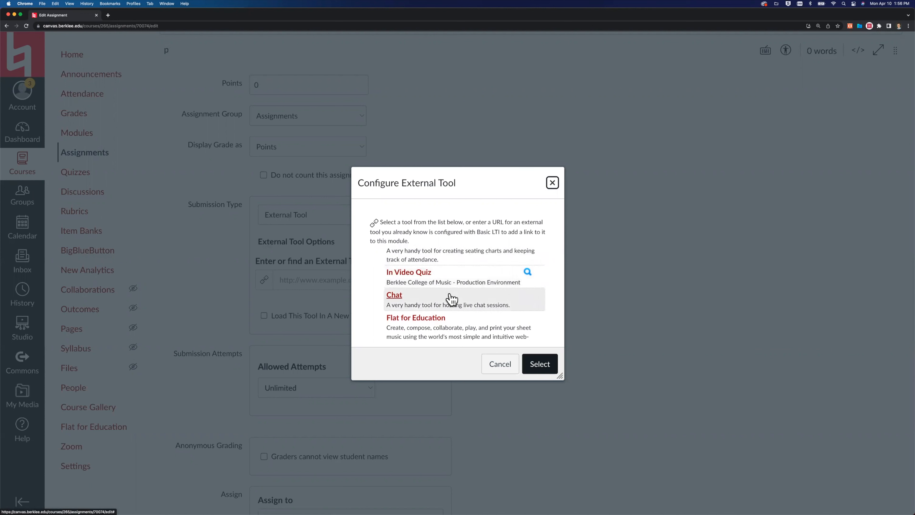
scroll(452, 299, down, 3)
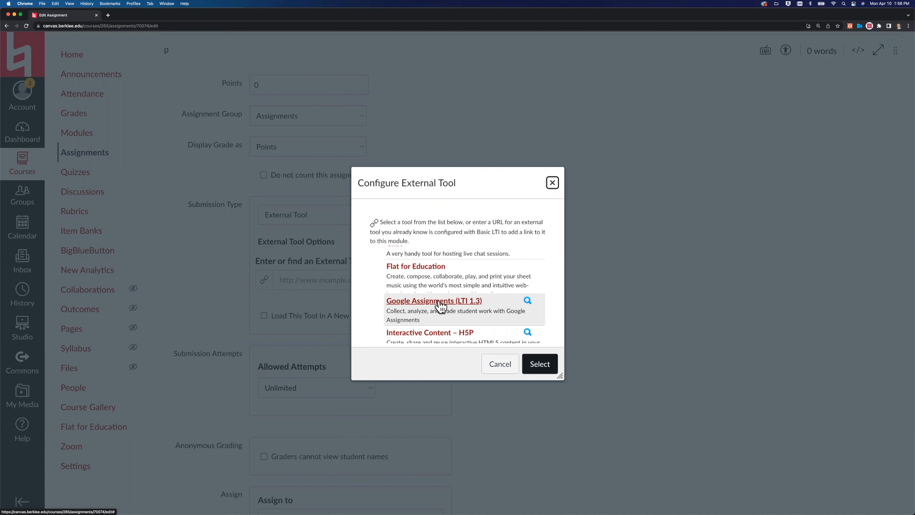
scroll(439, 306, down, 1)
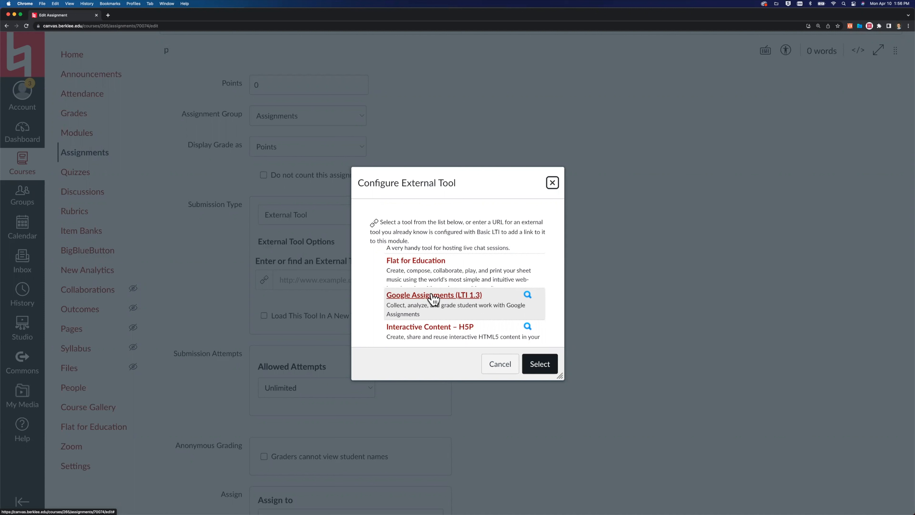
scroll(434, 299, down, 2)
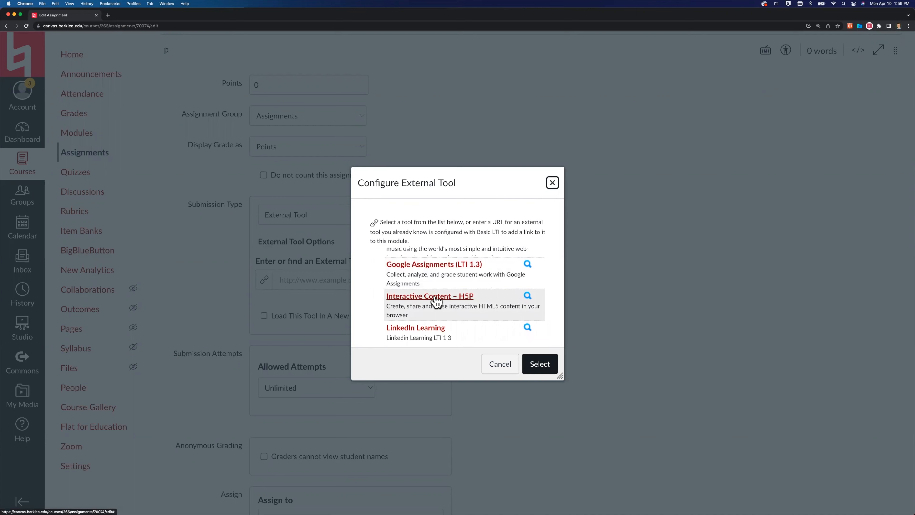
scroll(436, 301, down, 8)
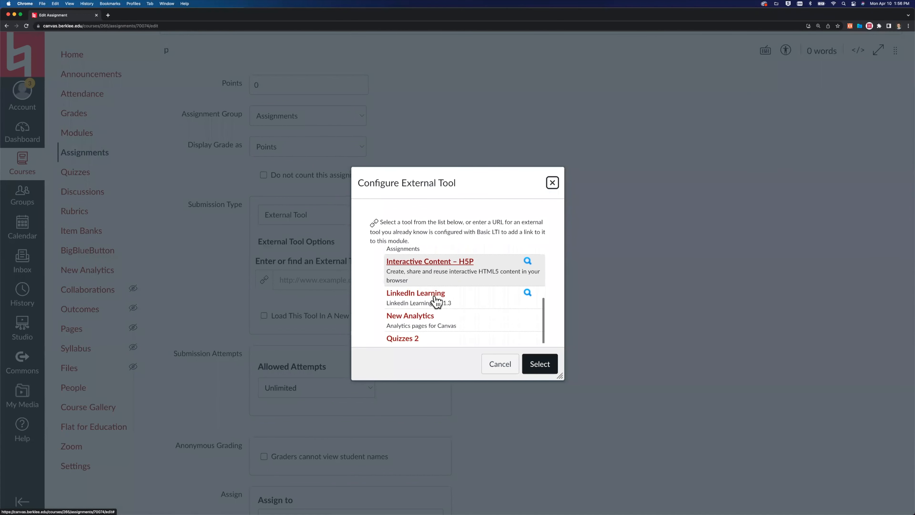
scroll(436, 301, down, 2)
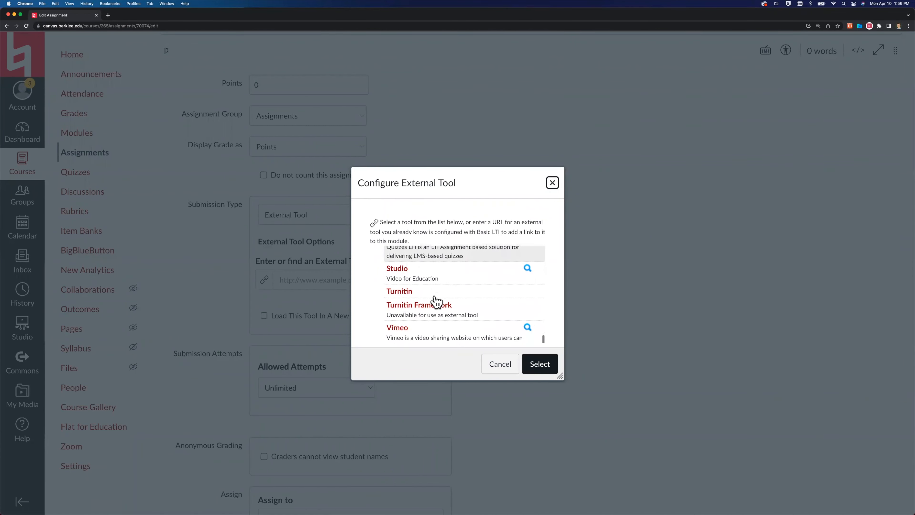
scroll(436, 302, up, 3)
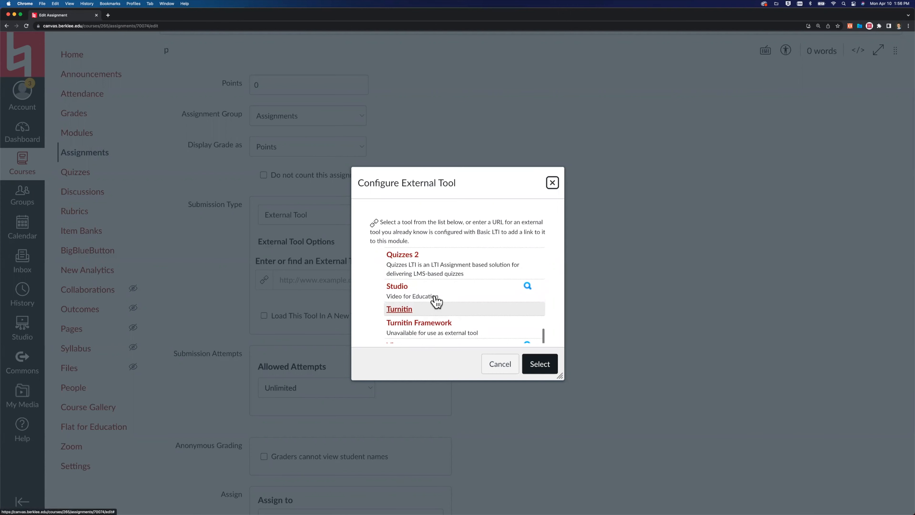
scroll(437, 302, up, 4)
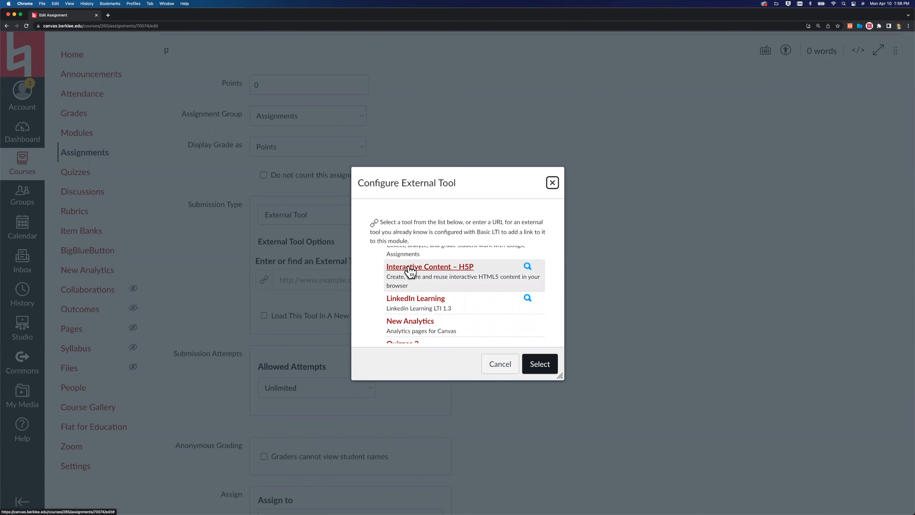
click(412, 272)
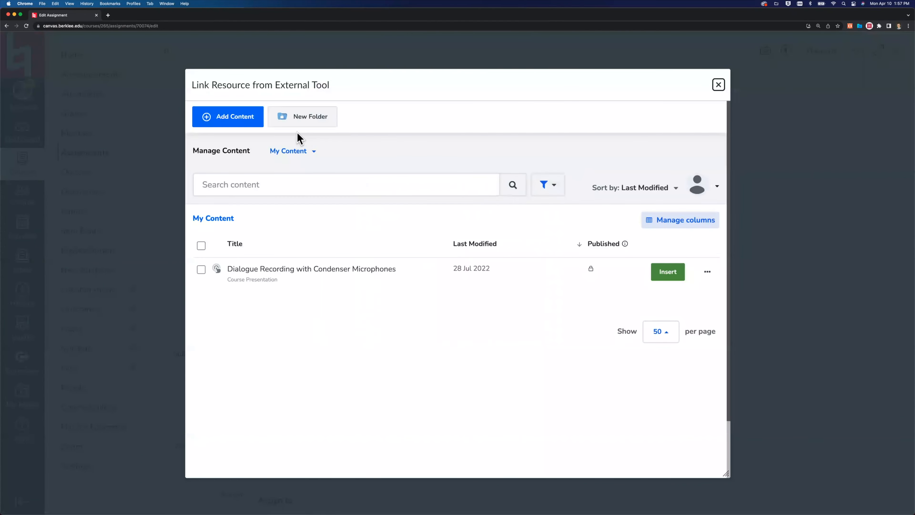
Step: Start creating new H5P content and browse the available content types, from Course Presentation through Interactive Video
click(238, 122)
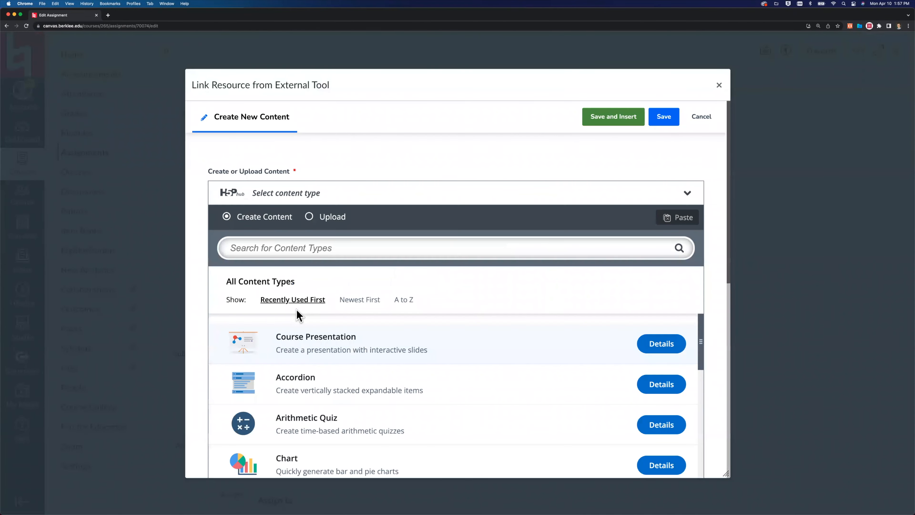
scroll(214, 335, down, 5)
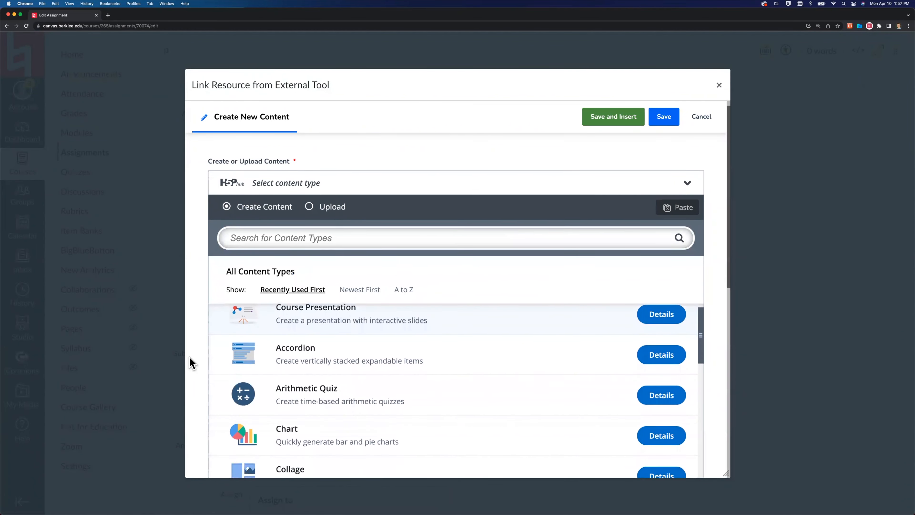
scroll(405, 315, up, 2)
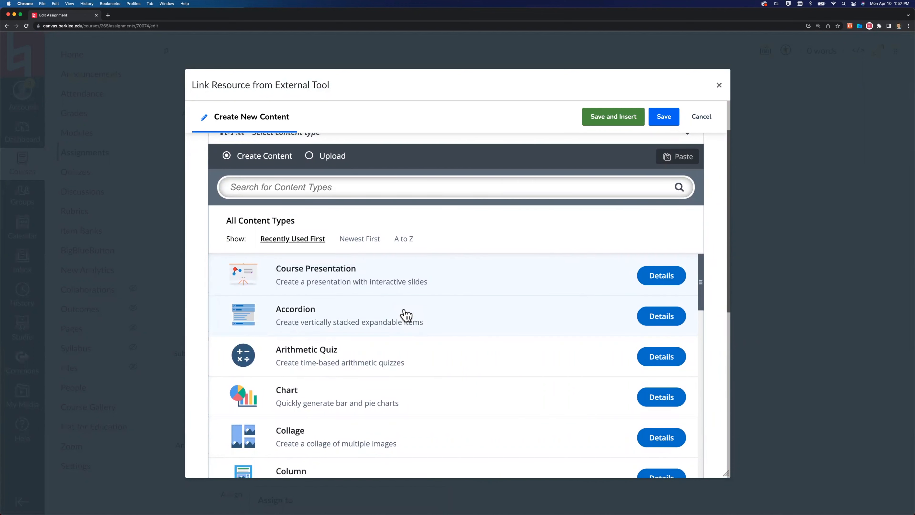
scroll(406, 315, down, 4)
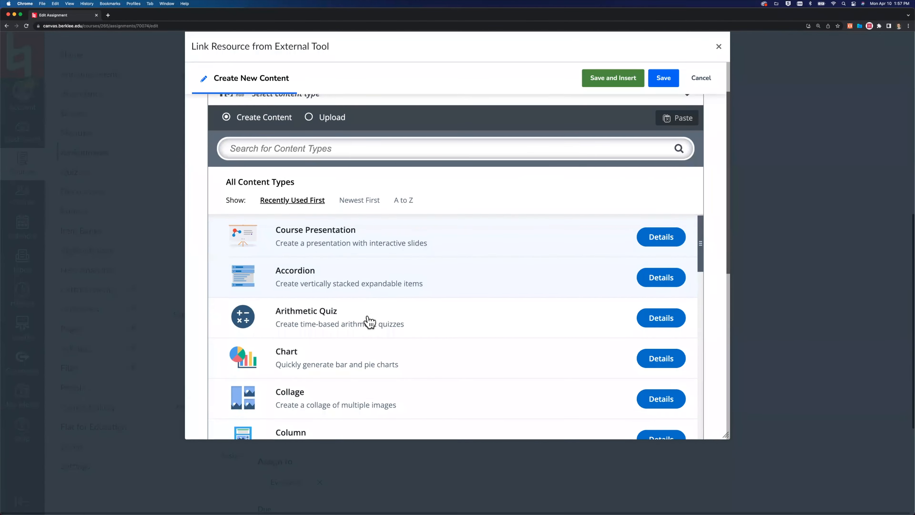
scroll(367, 320, up, 1)
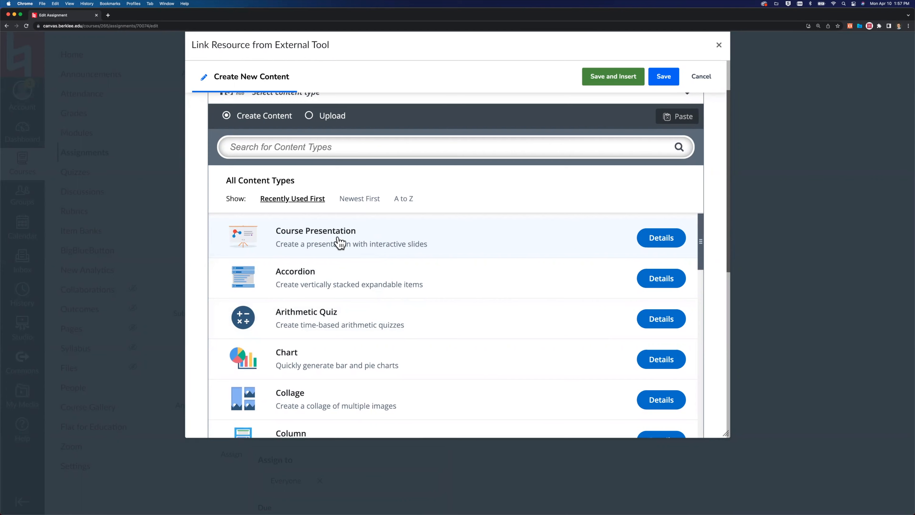
scroll(338, 270, down, 3)
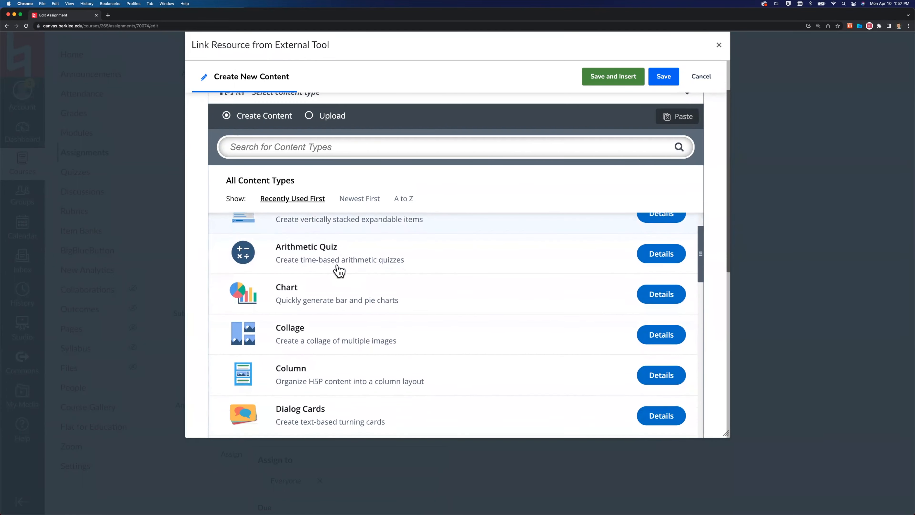
scroll(338, 269, down, 6)
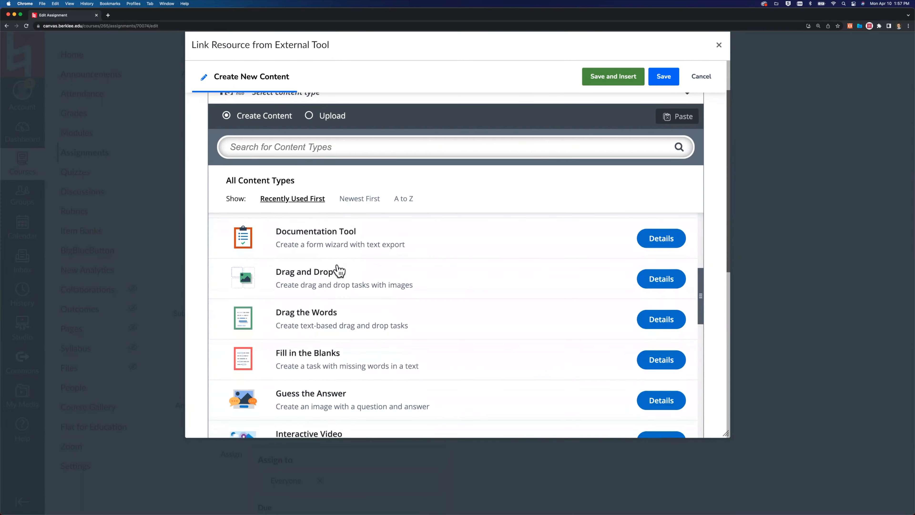
scroll(338, 270, up, 12)
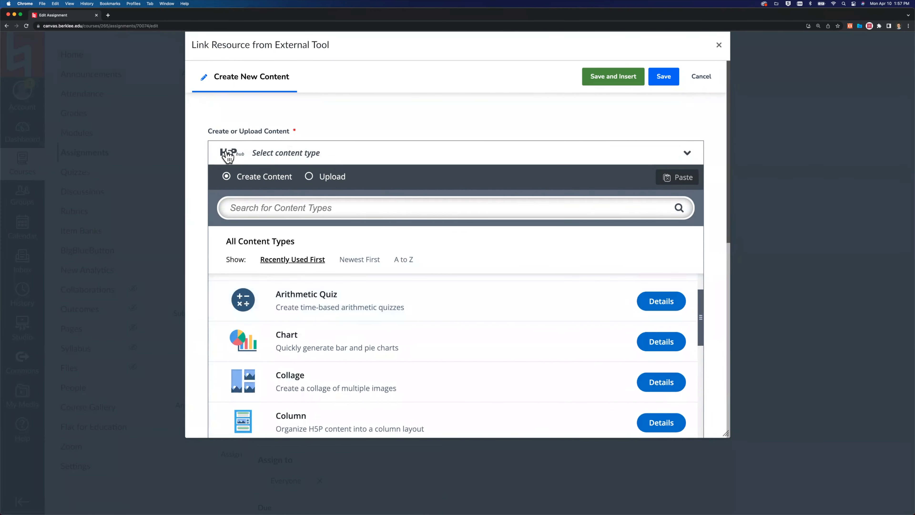
Step: Browse the H5P content types down to Audio and choose True/False Question for the new content
click(228, 155)
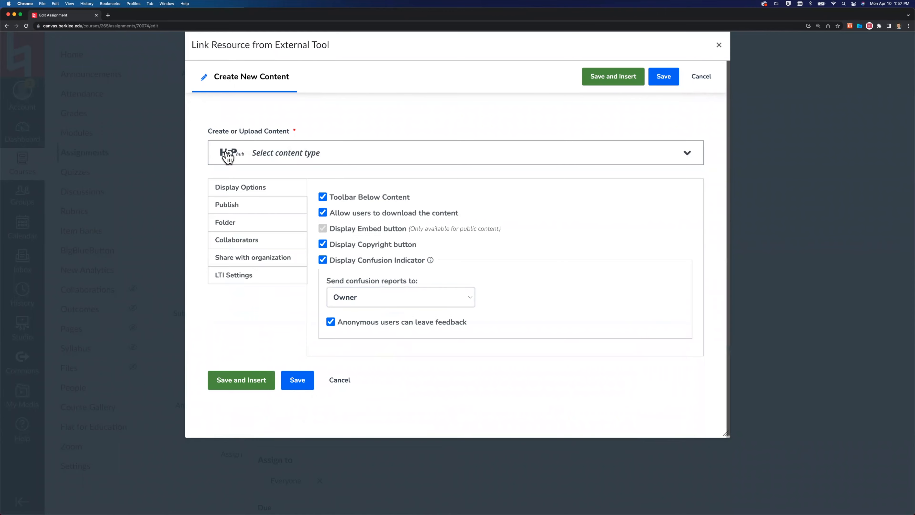
click(229, 154)
scroll(229, 162, down, 3)
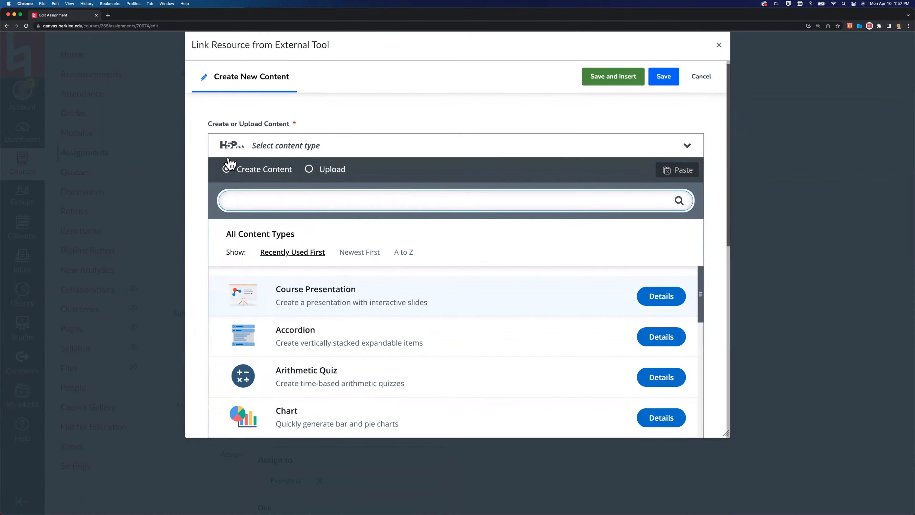
scroll(250, 241, down, 2)
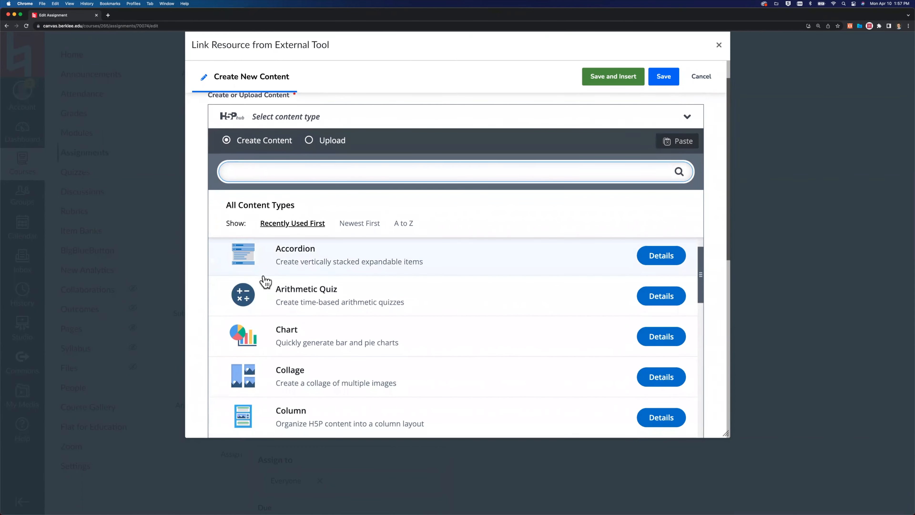
scroll(264, 281, down, 4)
scroll(266, 281, down, 1)
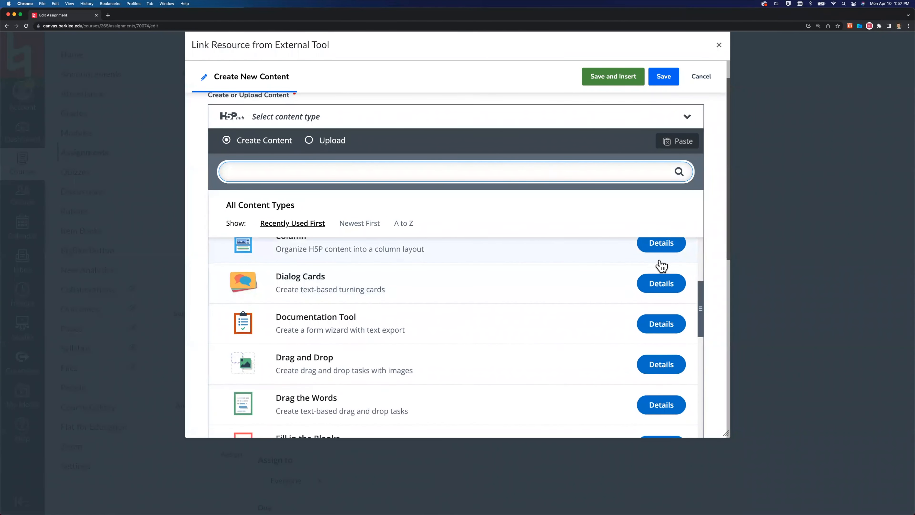
scroll(568, 343, down, 3)
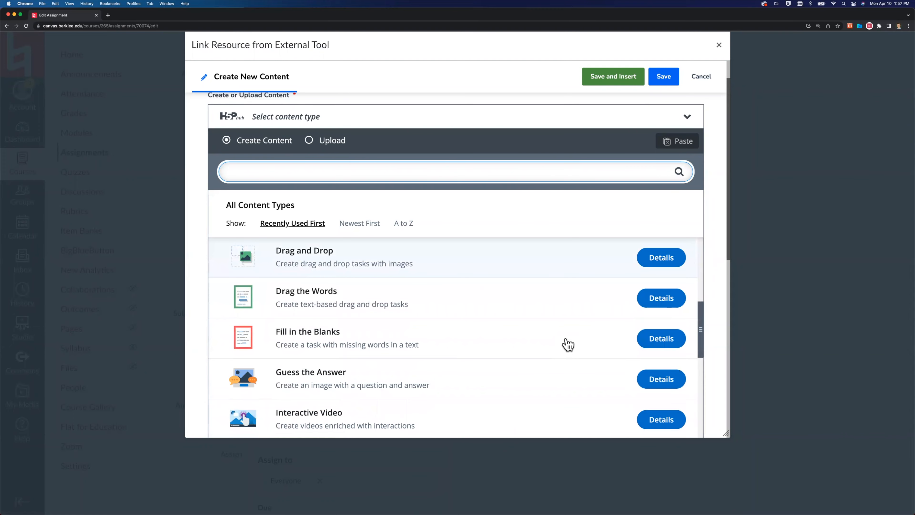
scroll(568, 343, down, 5)
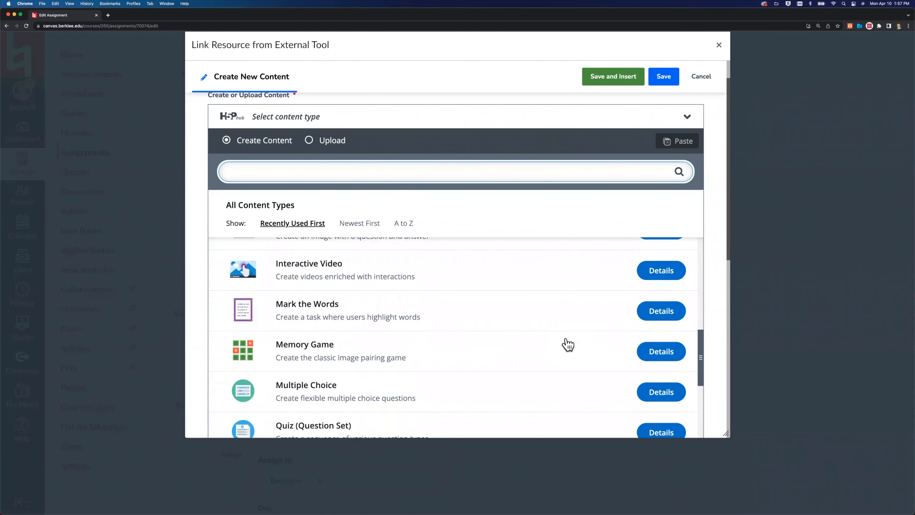
scroll(568, 343, down, 5)
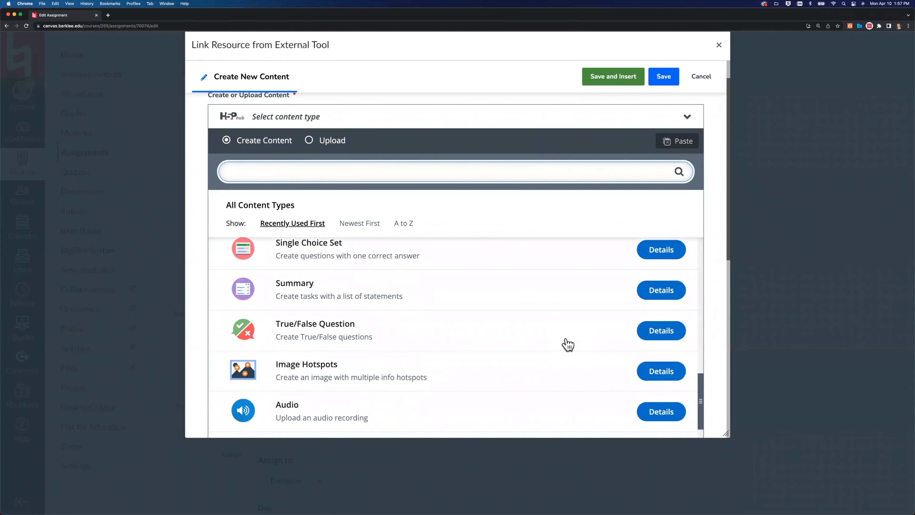
click(560, 298)
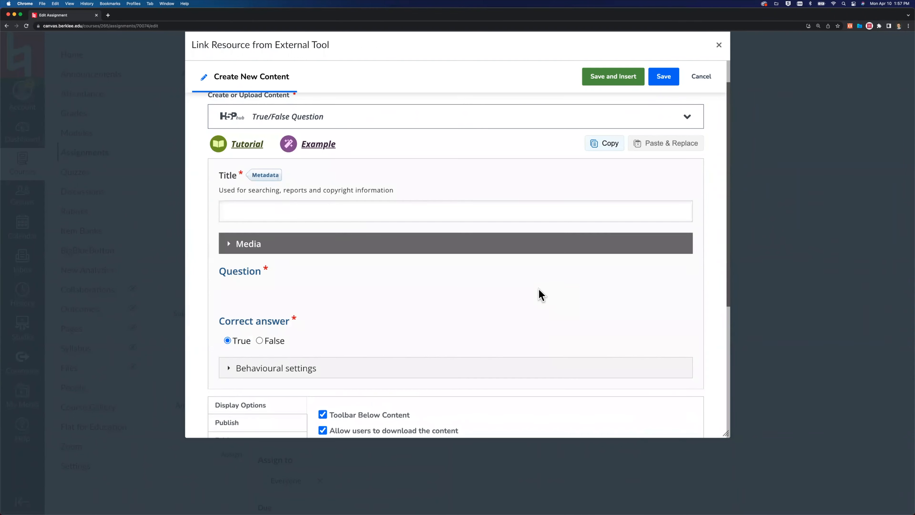
Step: Title the content "True False", enter the question "The sky is blue", and set the correct answer to True
click(255, 208)
text(True False)
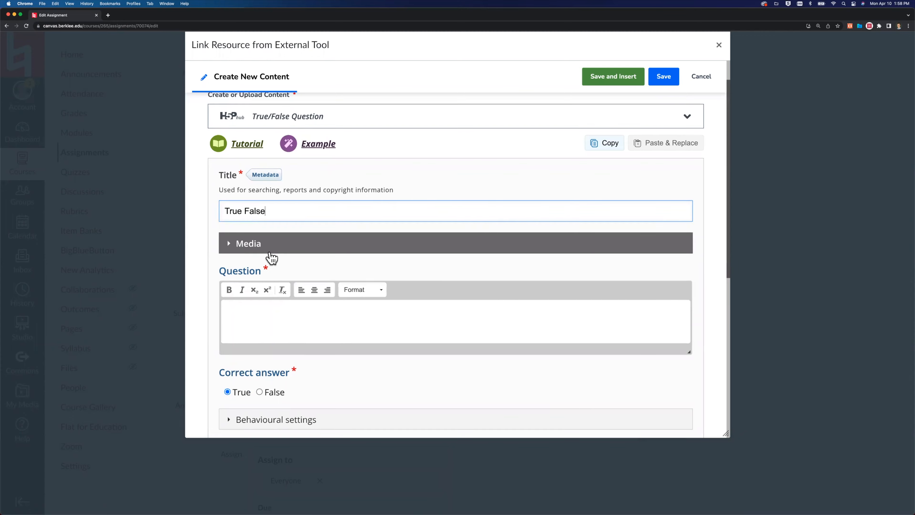
scroll(272, 258, down, 2)
click(264, 276)
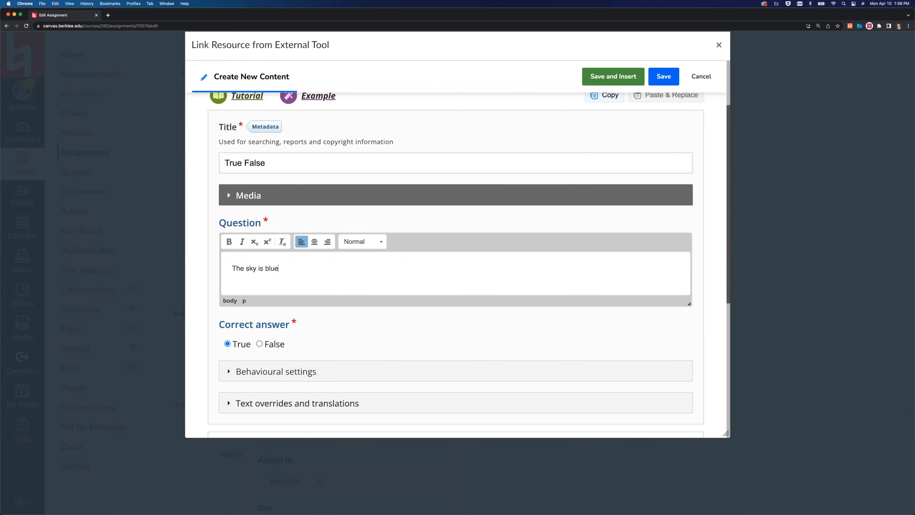
scroll(266, 281, down, 2)
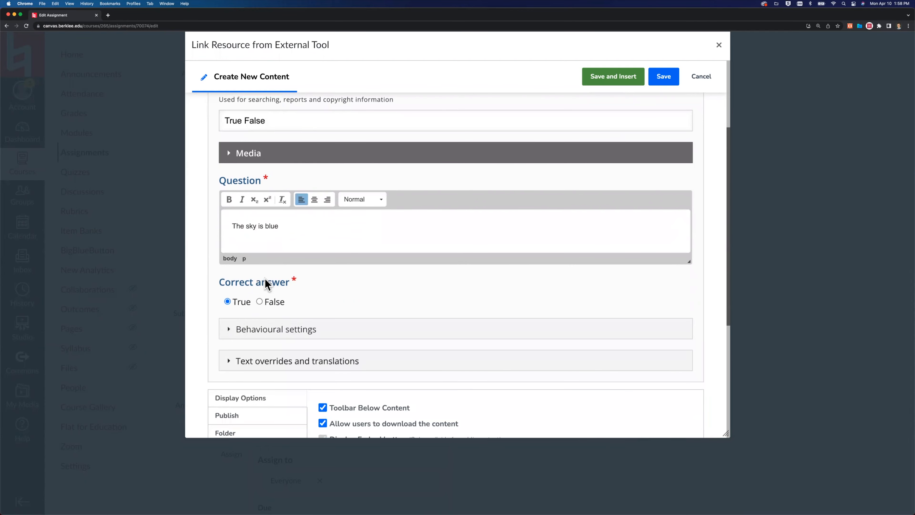
click(227, 302)
Step: Save and insert the H5P question as the assignment's external tool, and save and publish the assignment
scroll(308, 311, down, 7)
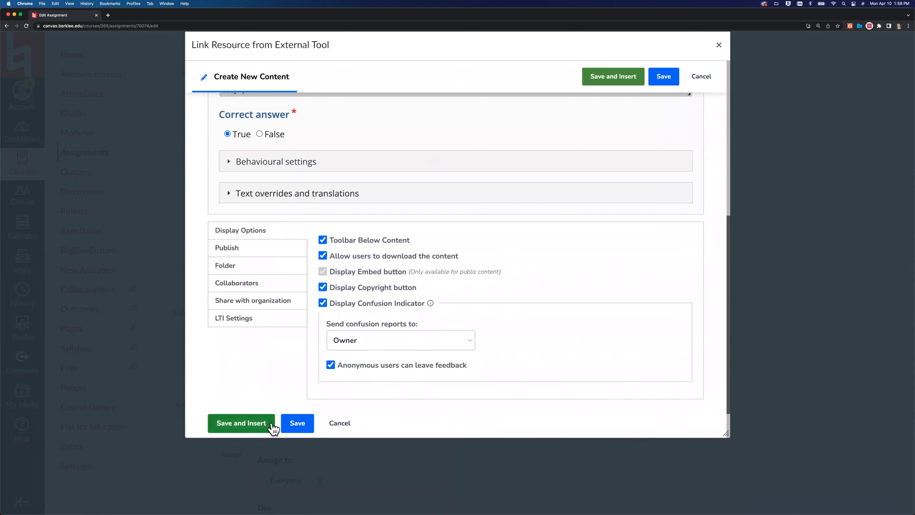
click(244, 427)
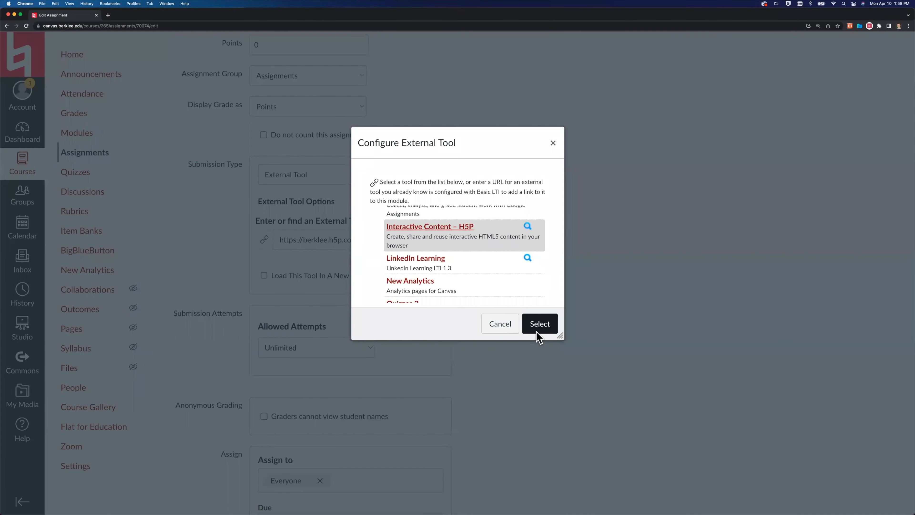
click(538, 336)
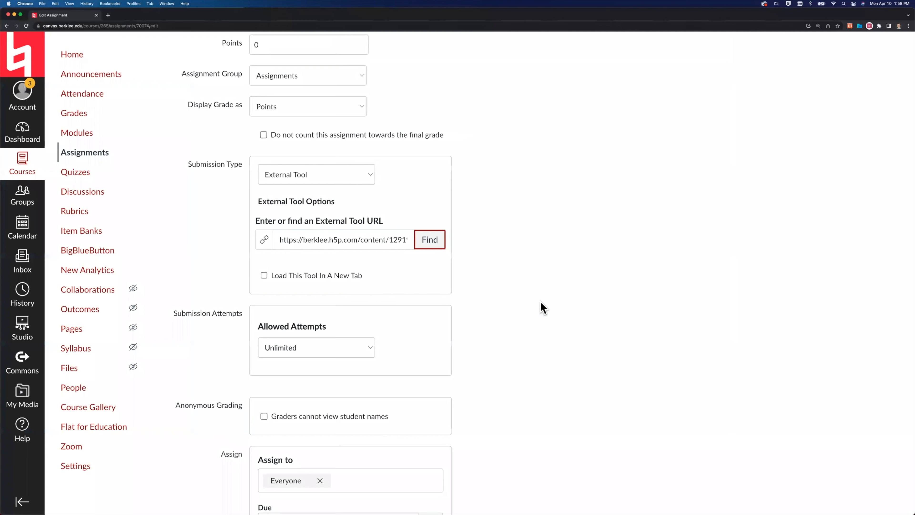
scroll(423, 348, down, 5)
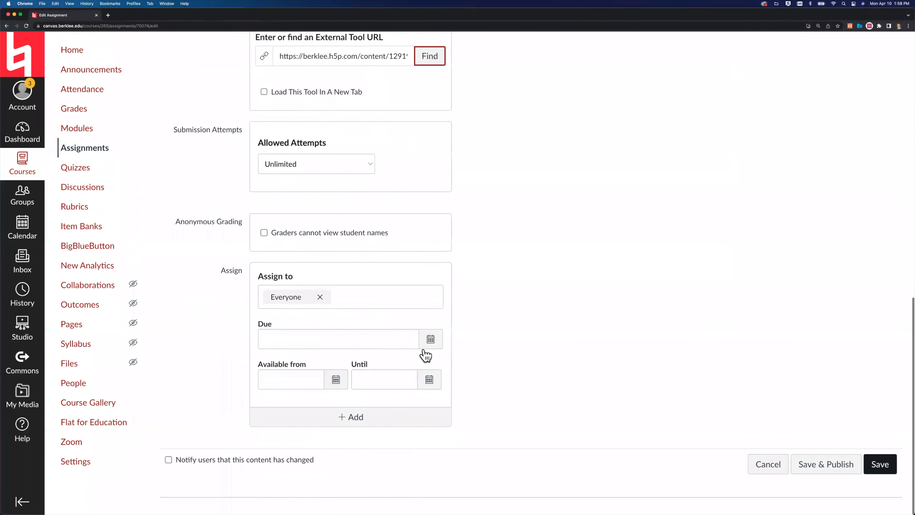
click(825, 468)
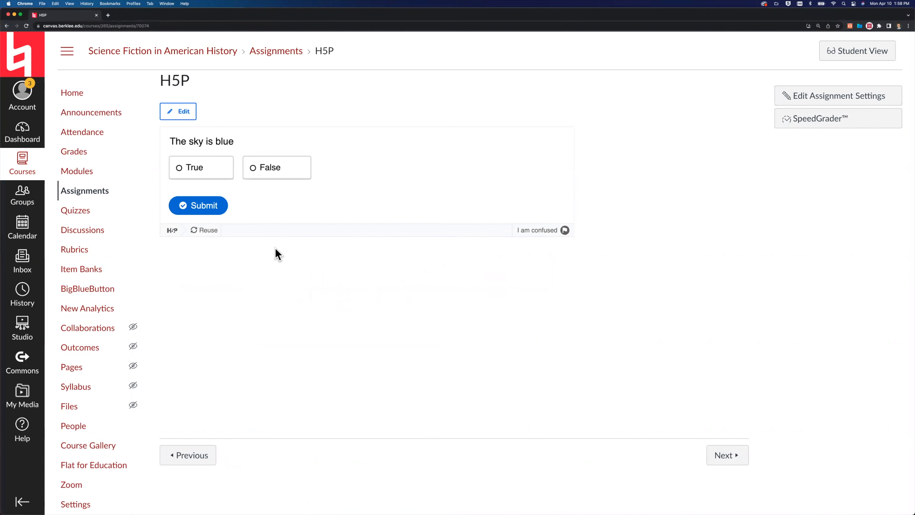
Step: Try out the published "The sky is blue" question by choosing False and switching the answer to True
click(261, 176)
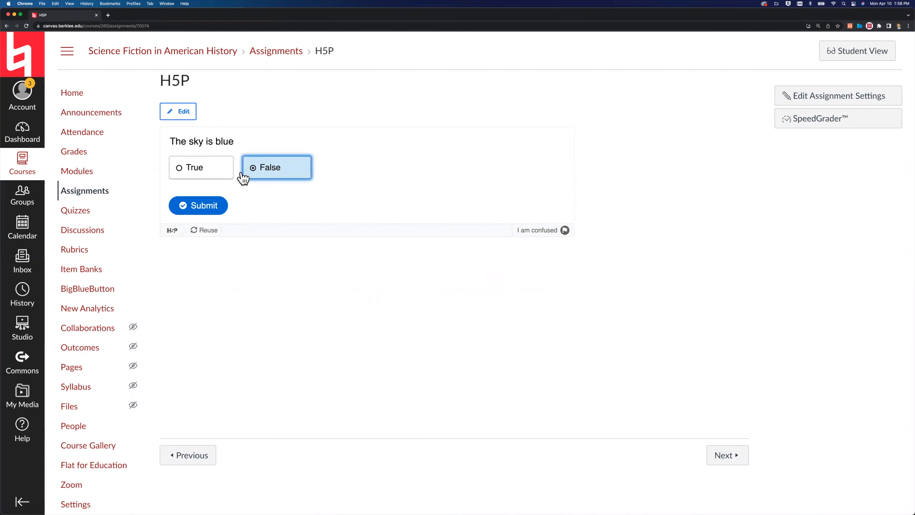
click(203, 173)
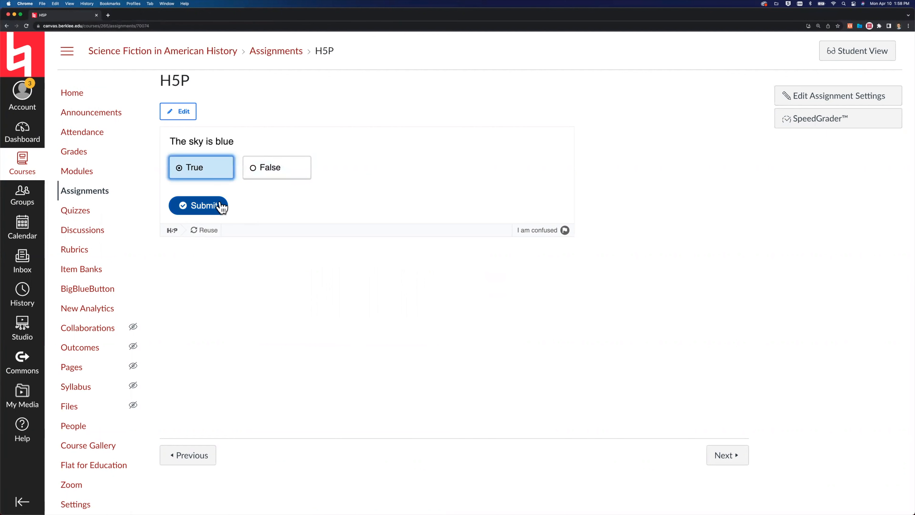